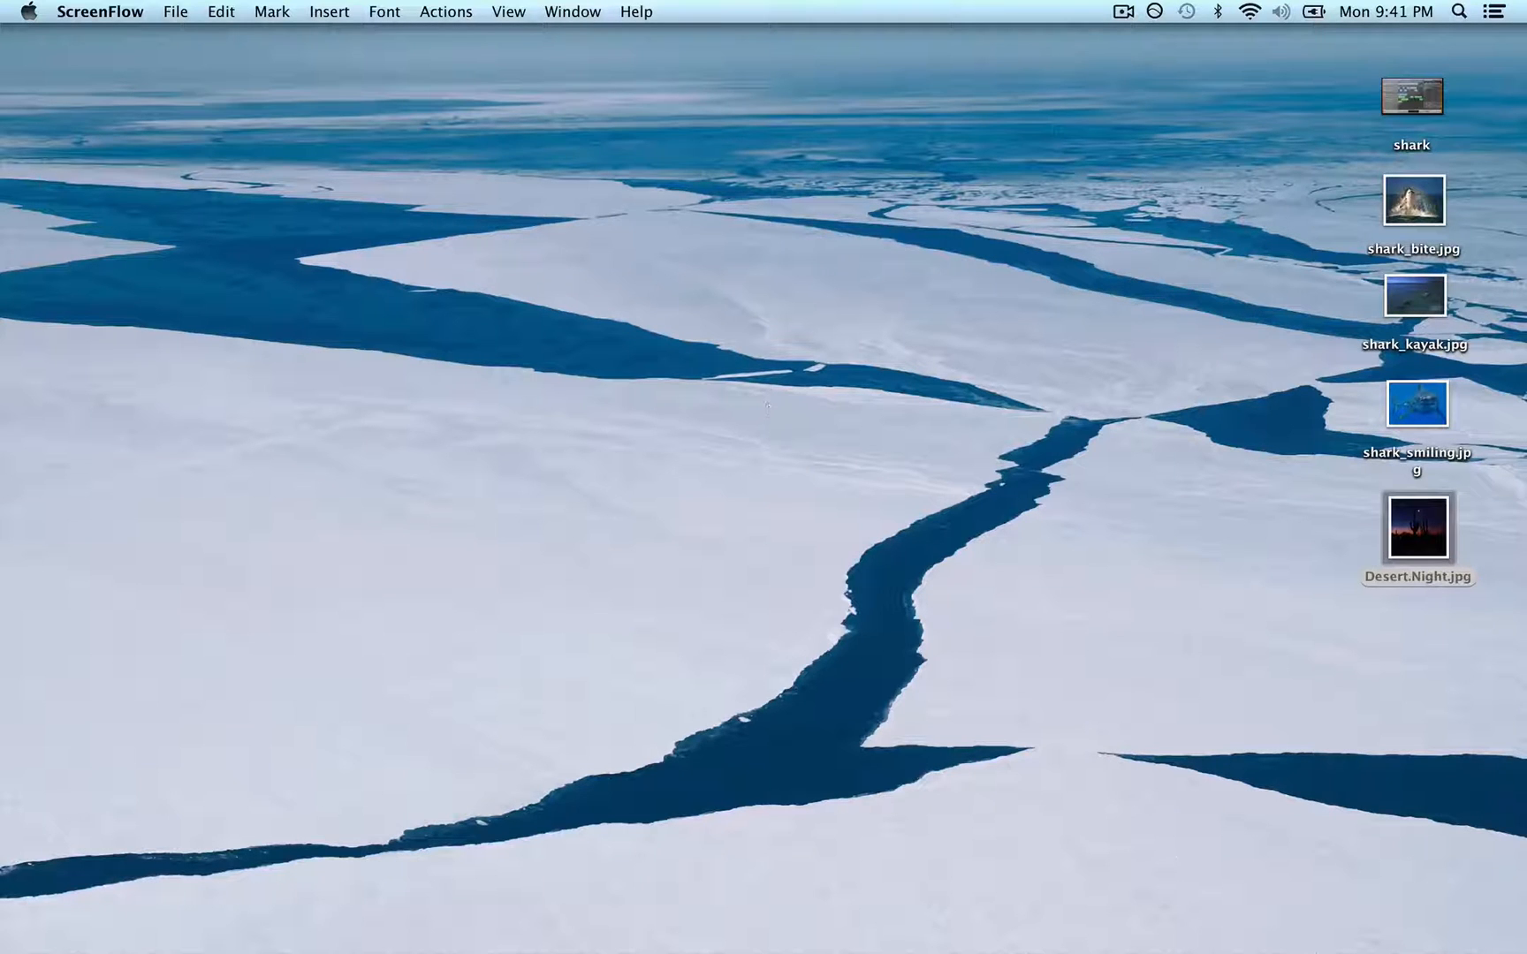
Switch to GarageBand and add Desert.Night.jpg from the desktop as podcast artwork near the start of the empty timeline.
mouse_move(1502, 941)
left_click(1415, 941)
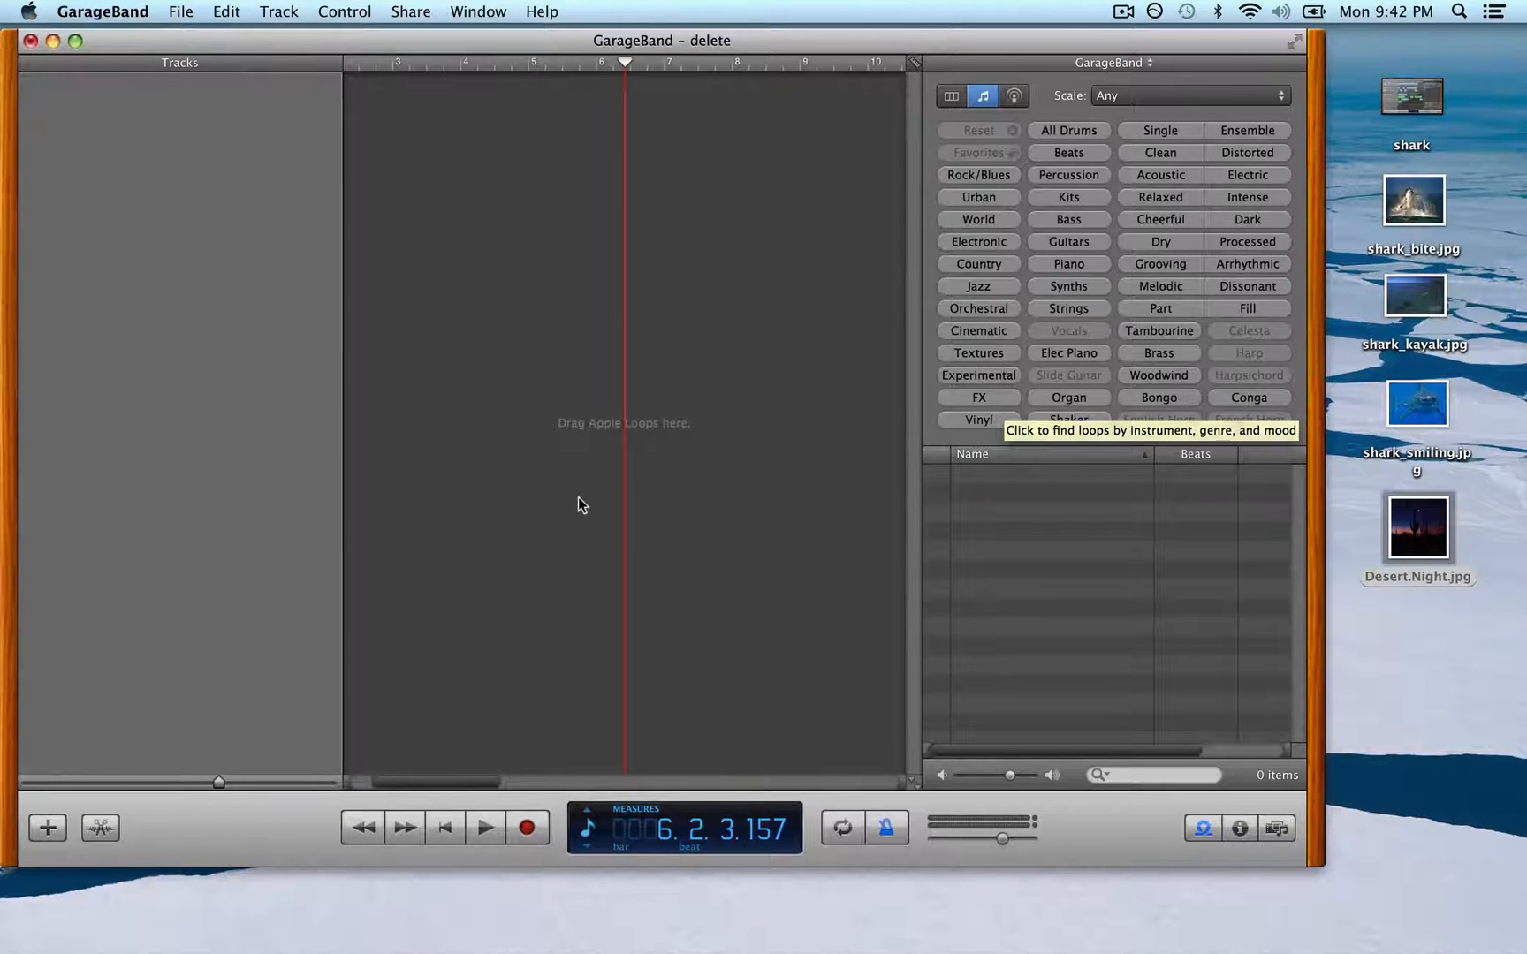
left_click_drag(483, 773, 439, 780)
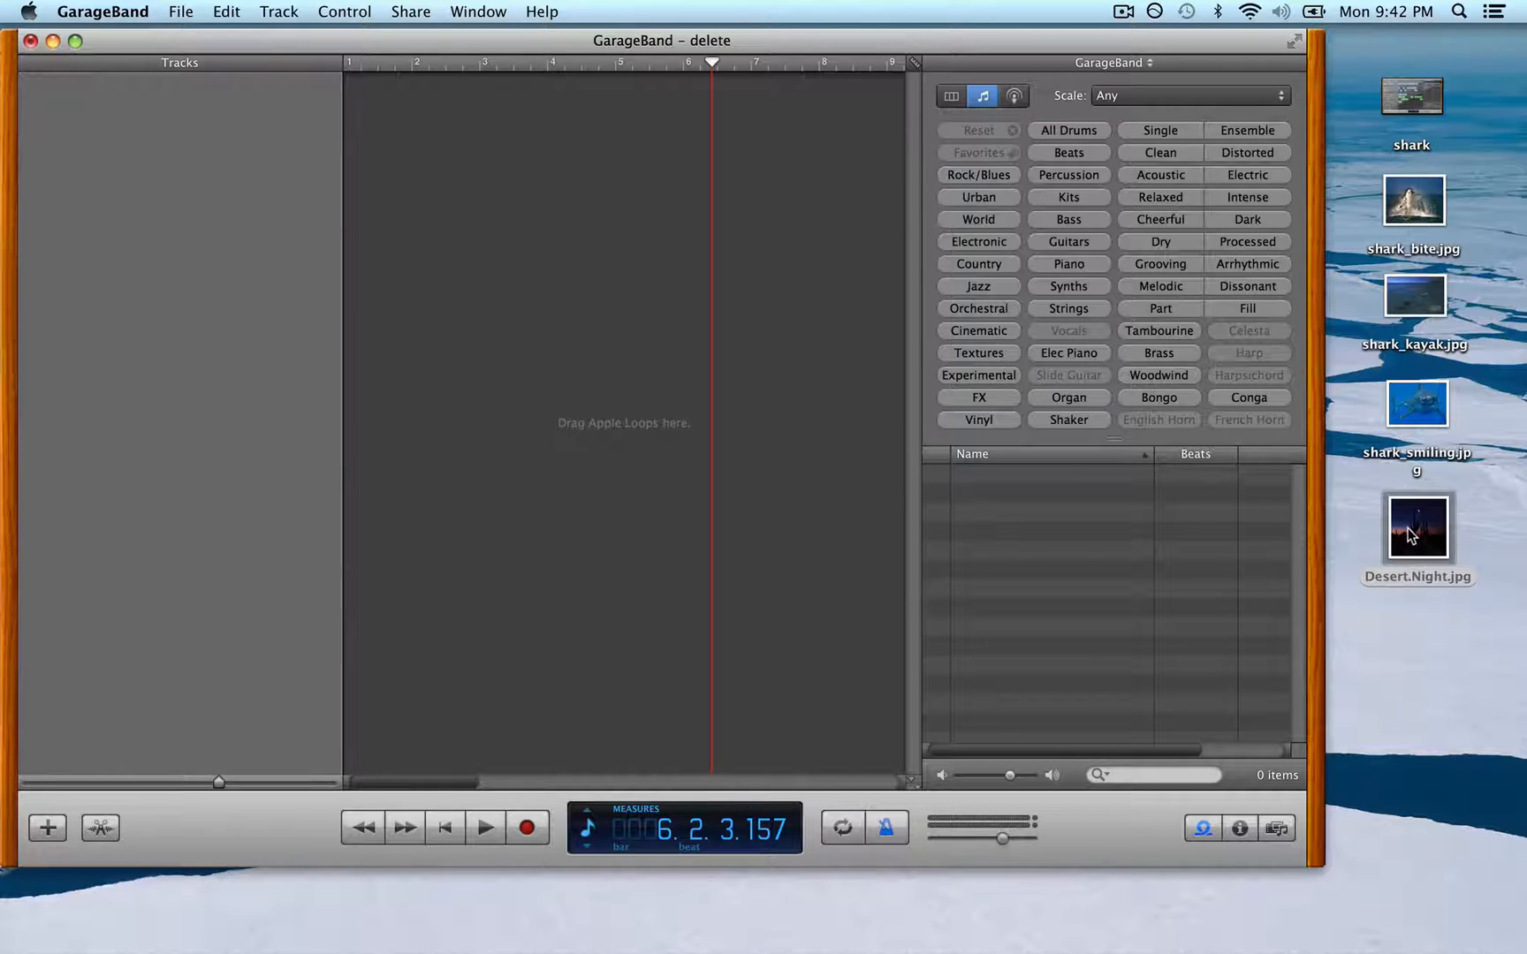
left_click_drag(1410, 536, 384, 118)
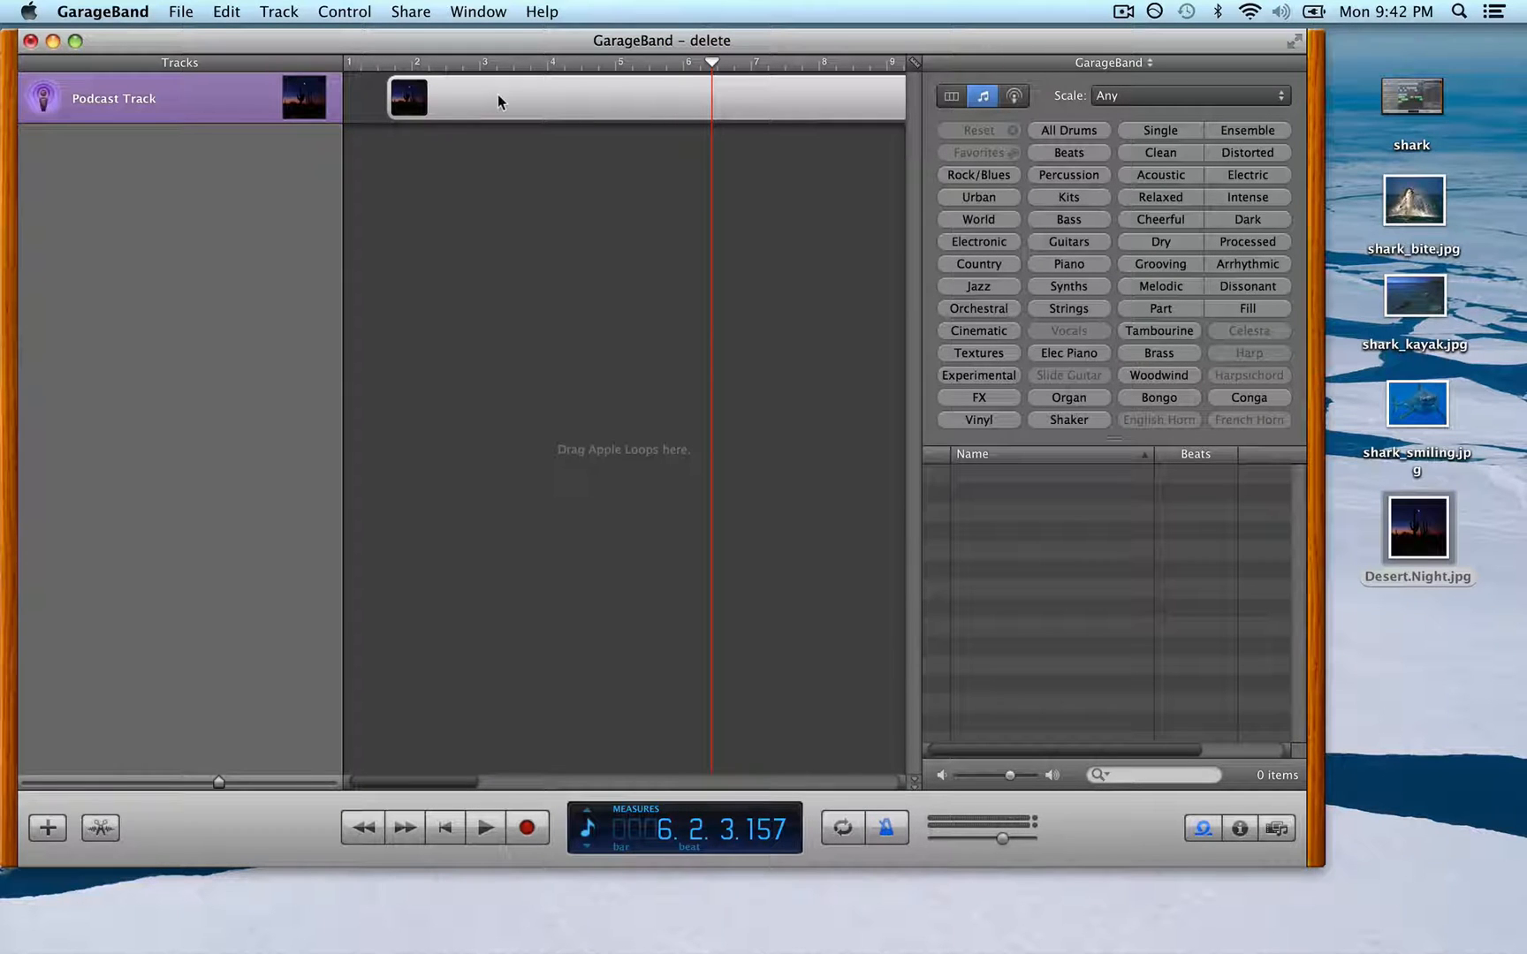
Shorten the desert artwork region so it runs from the project start to about measure 9.
key("ctrl+Left")
key("ctrl+Left")
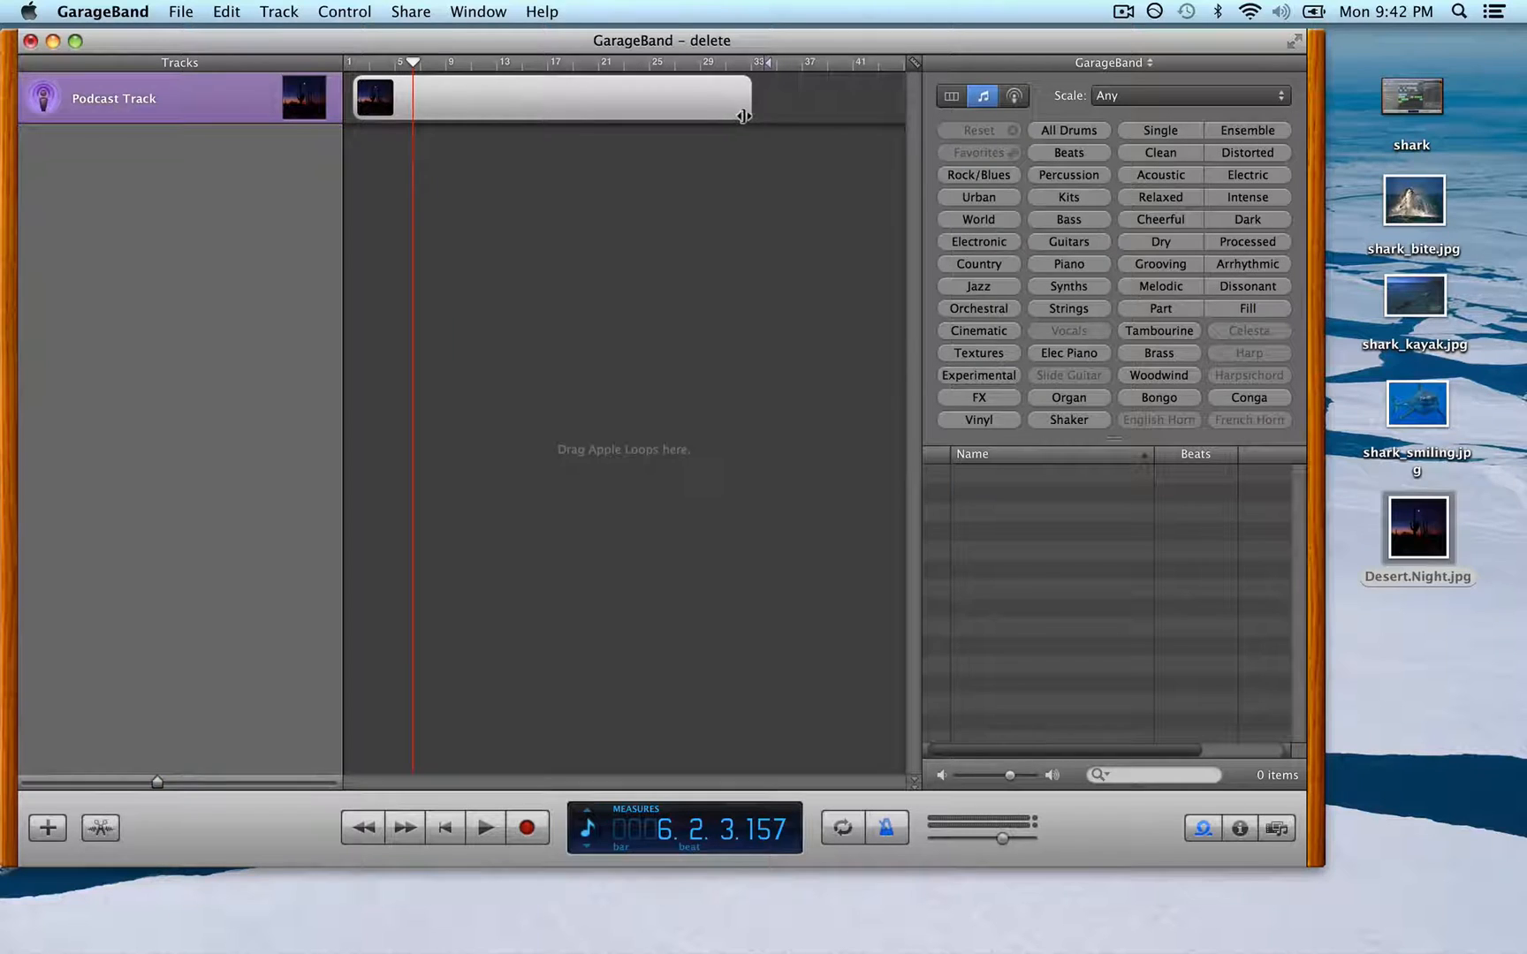
left_click_drag(747, 104, 408, 109)
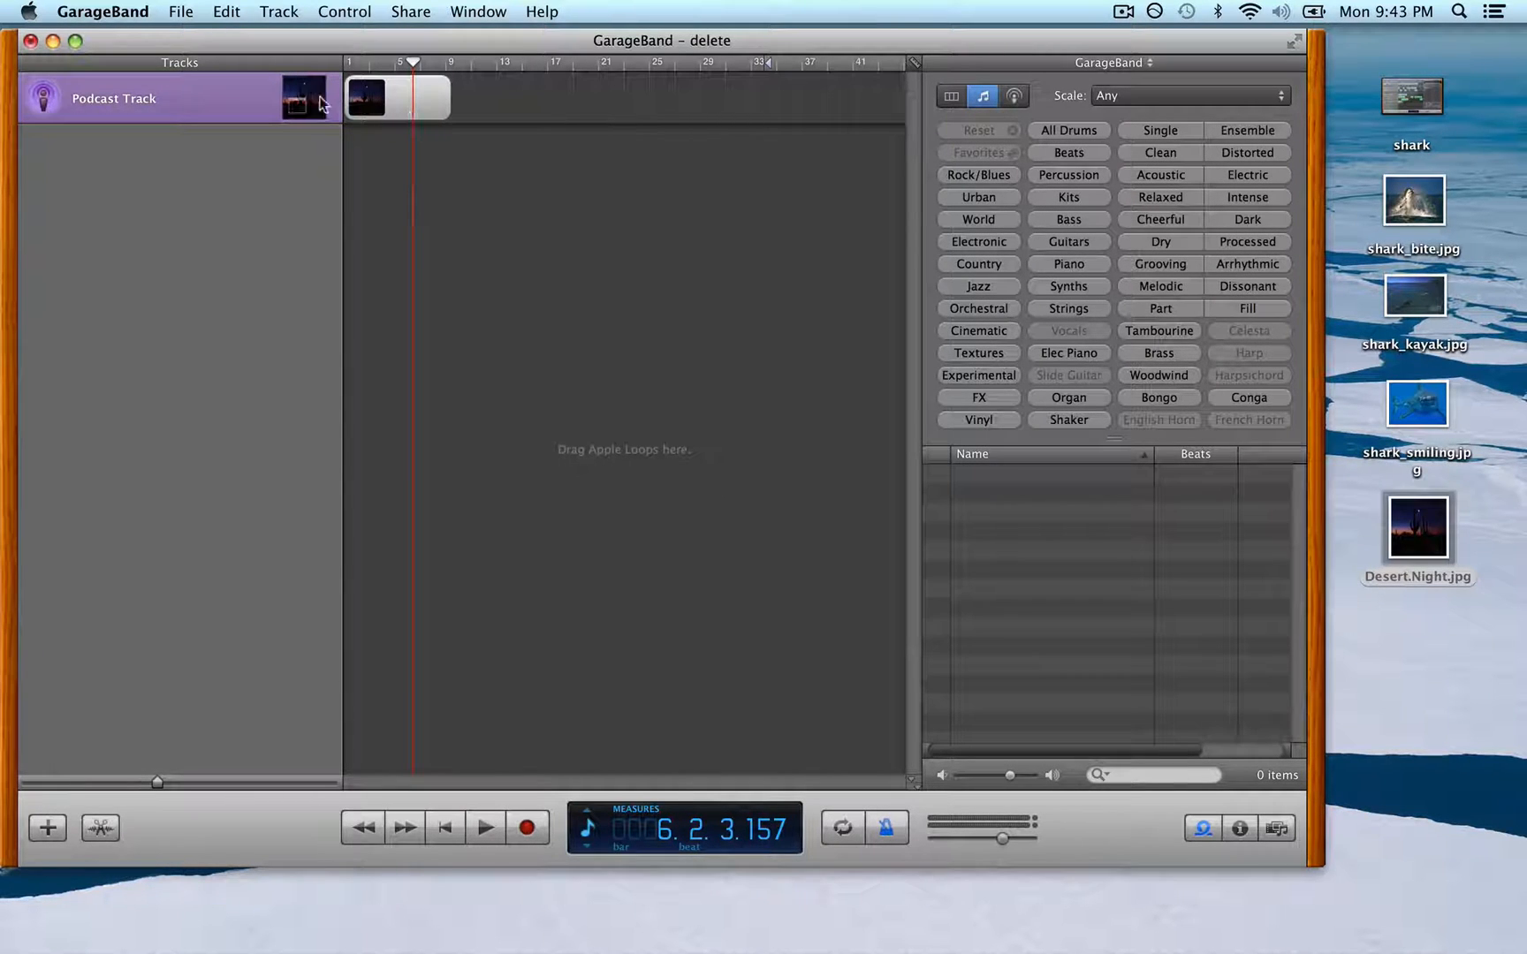
Return the playhead to the project start, open the Podcast Preview of the artwork and enlarge its window.
left_click(446, 828)
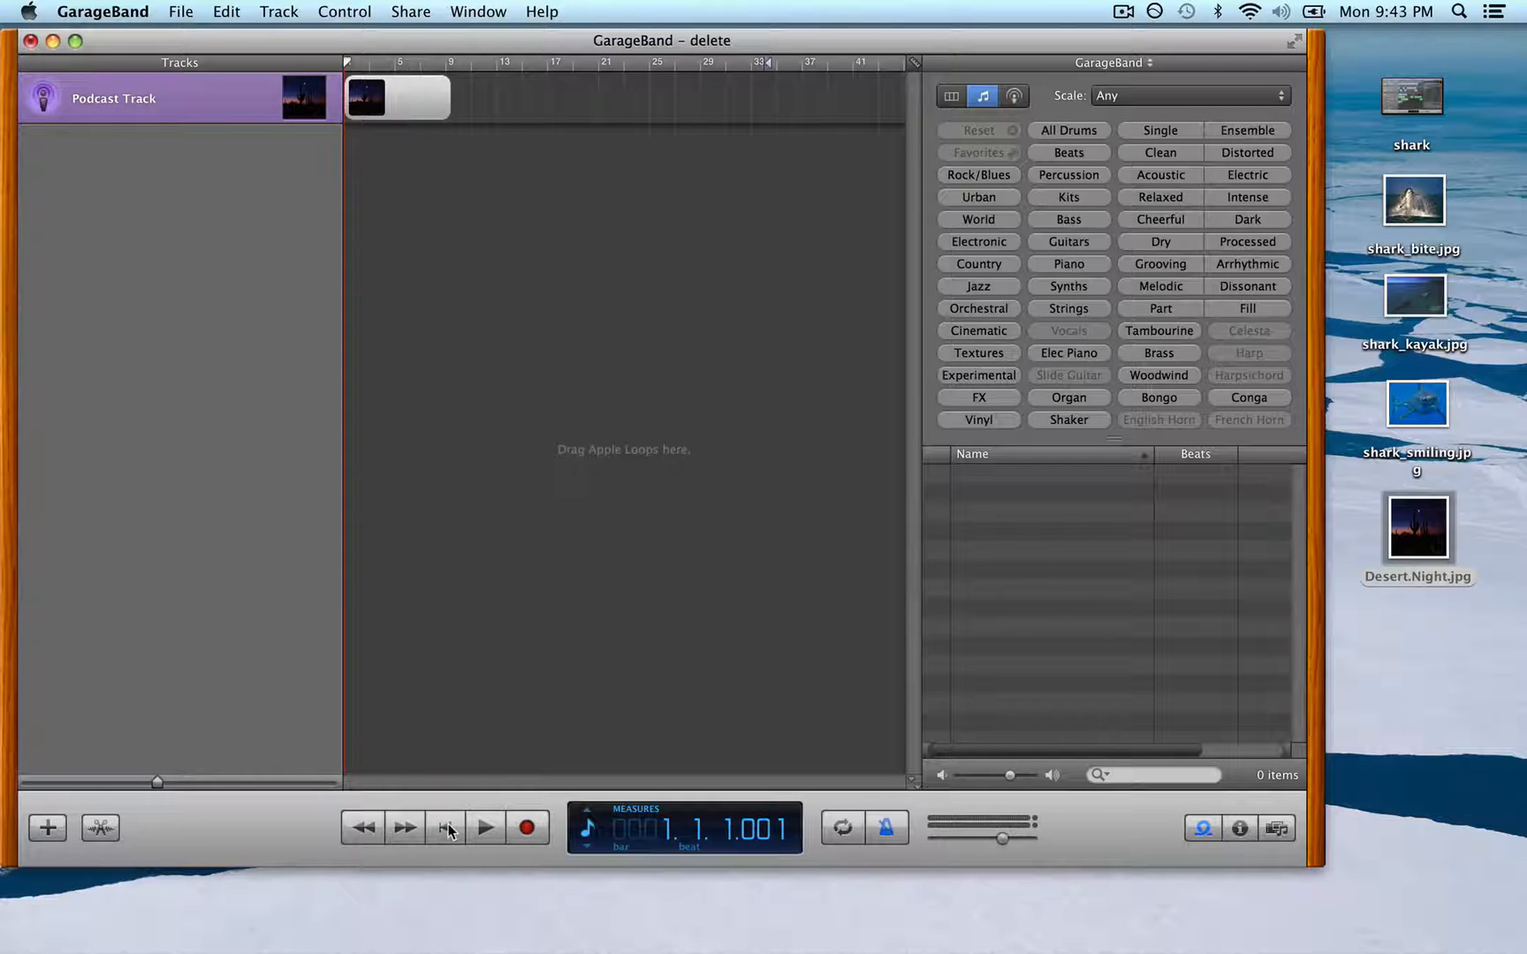
double_click(309, 93)
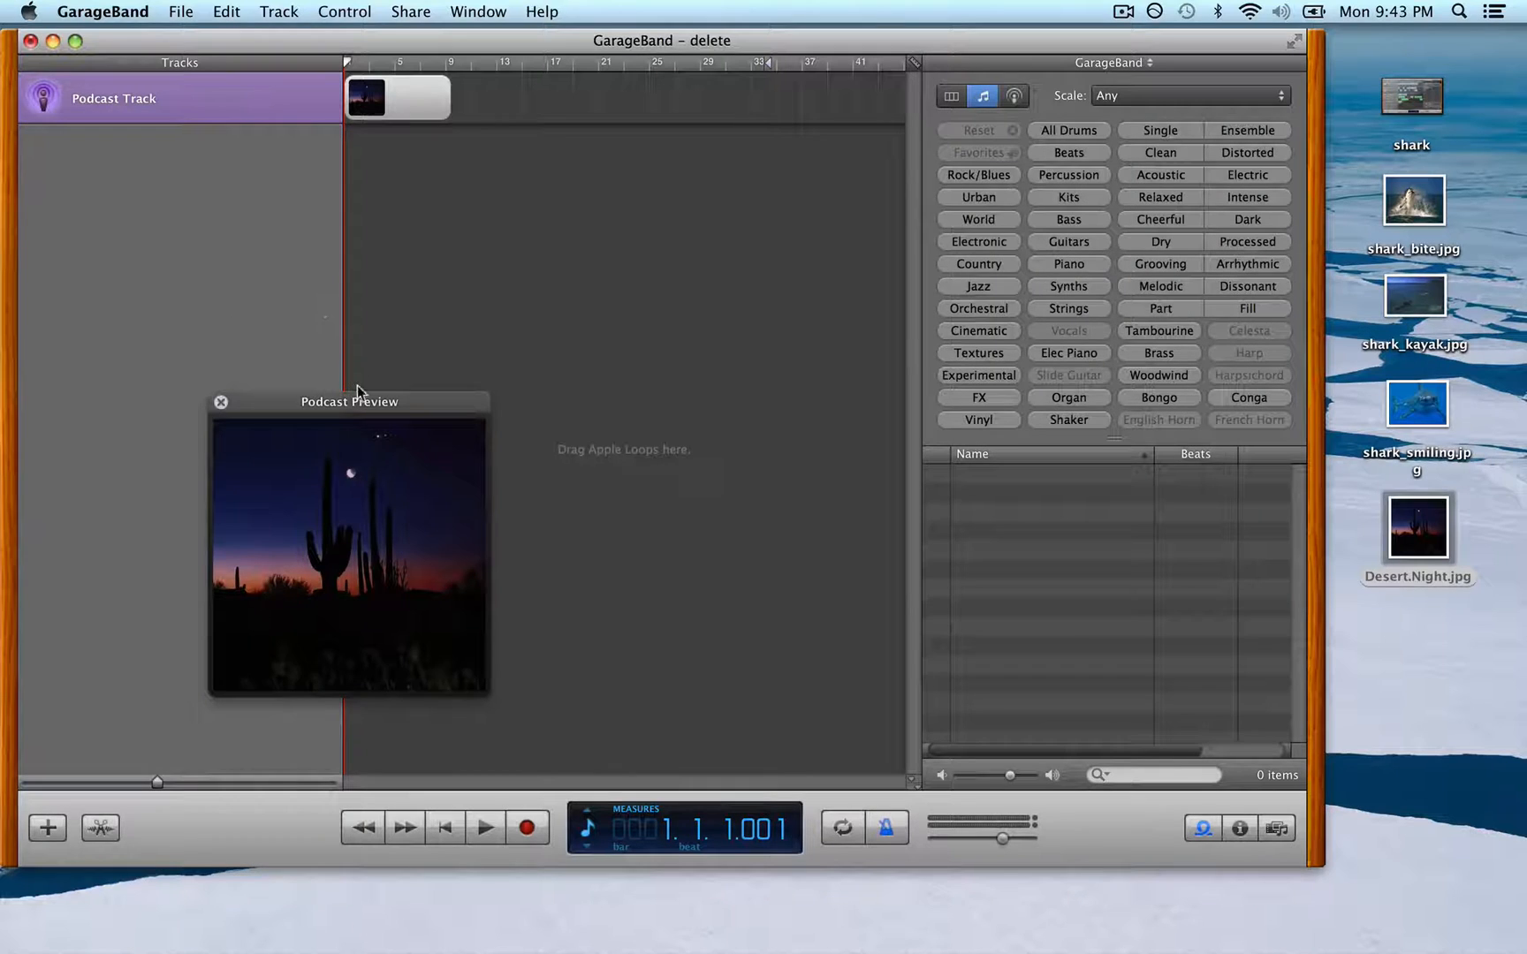
left_click_drag(354, 403, 705, 331)
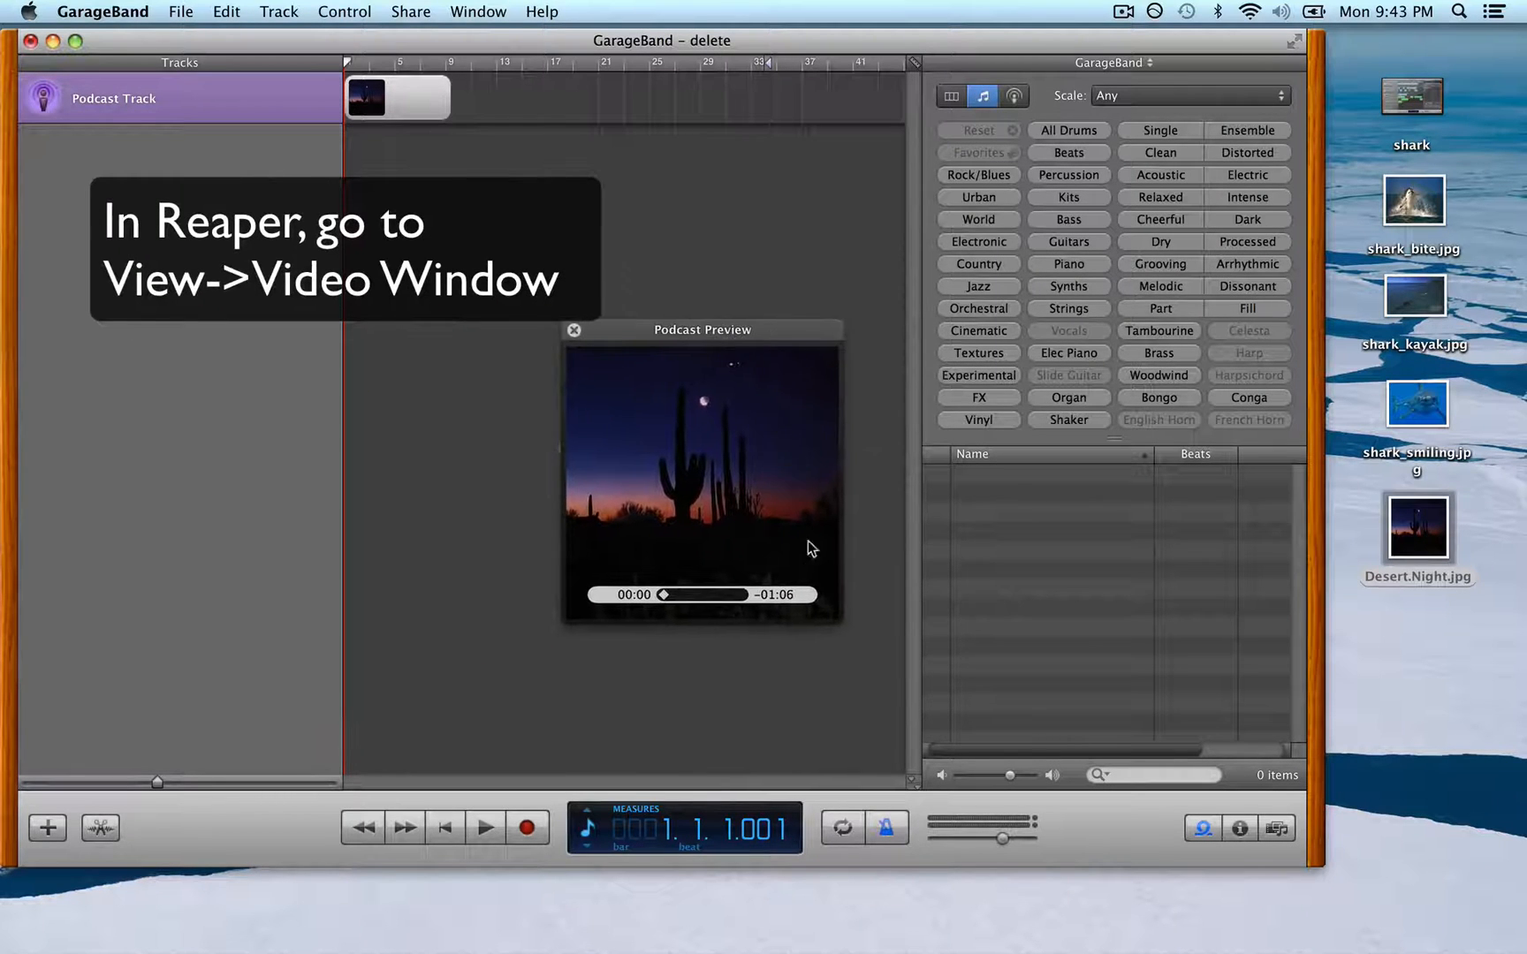
left_click_drag(836, 617, 1111, 810)
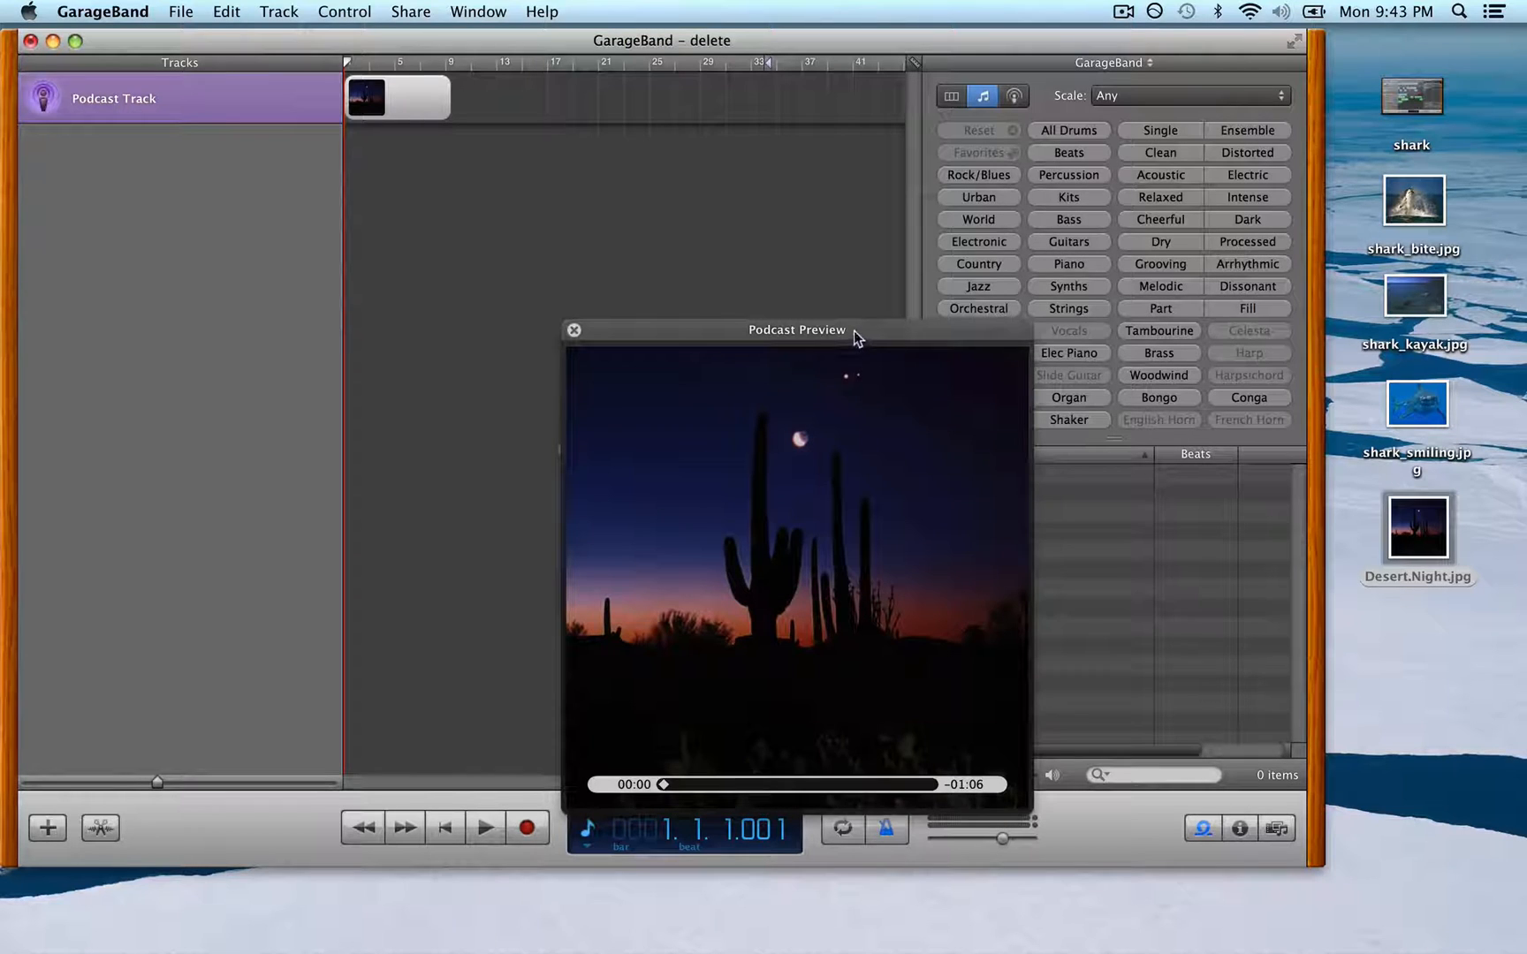
left_click_drag(855, 331, 838, 369)
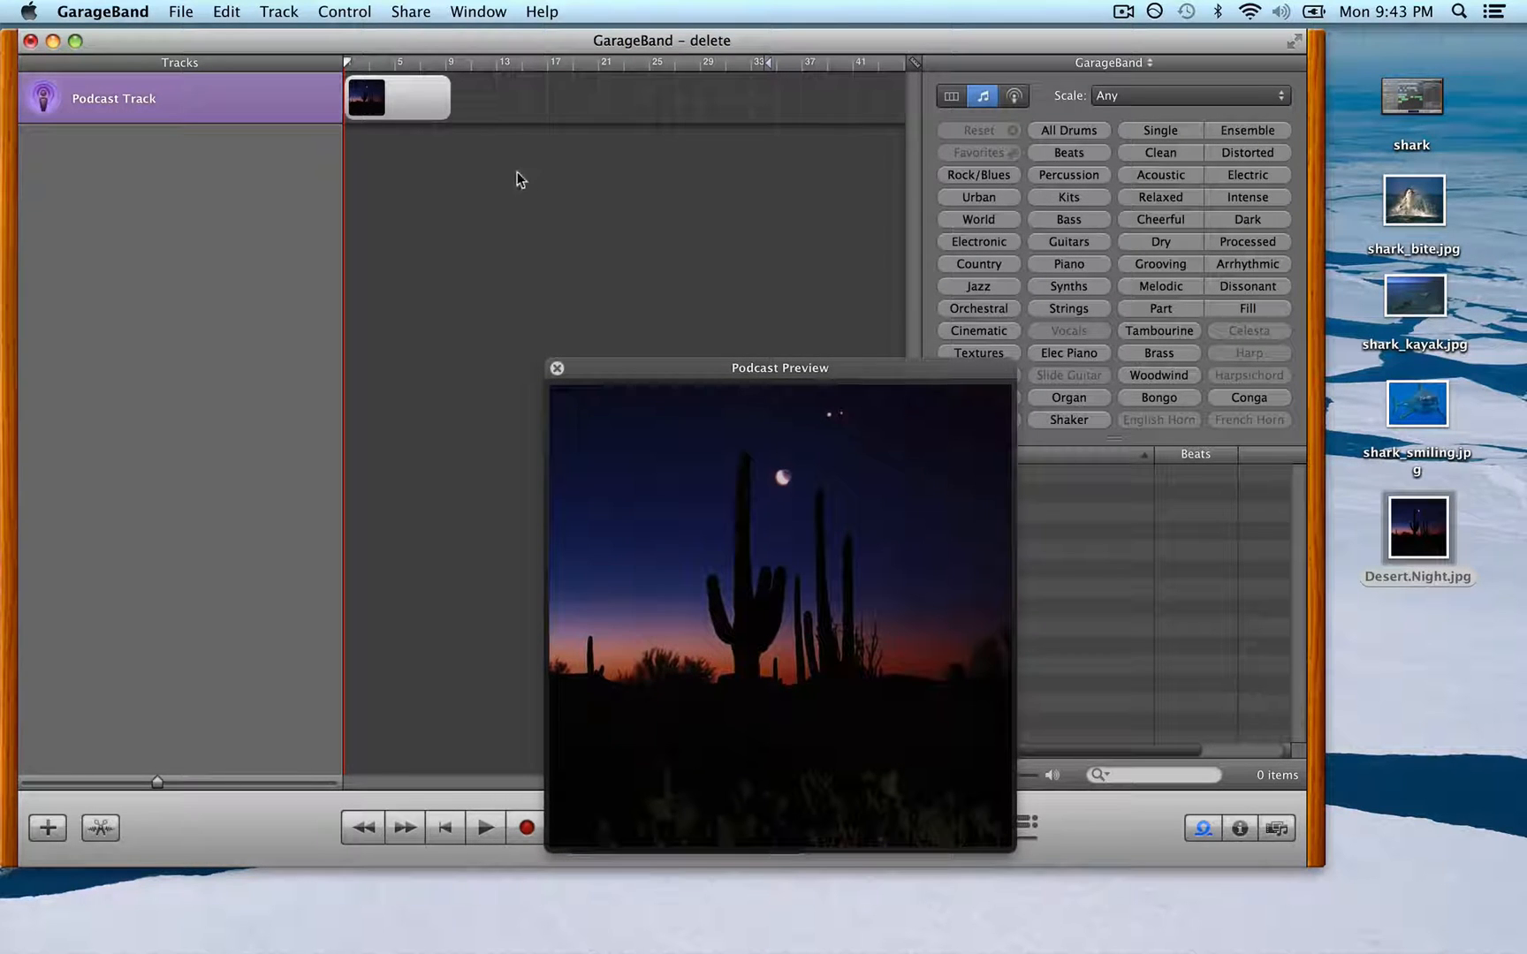
Play the project at the start and past the end of the artwork region to check the preview, and close the preview.
key("space")
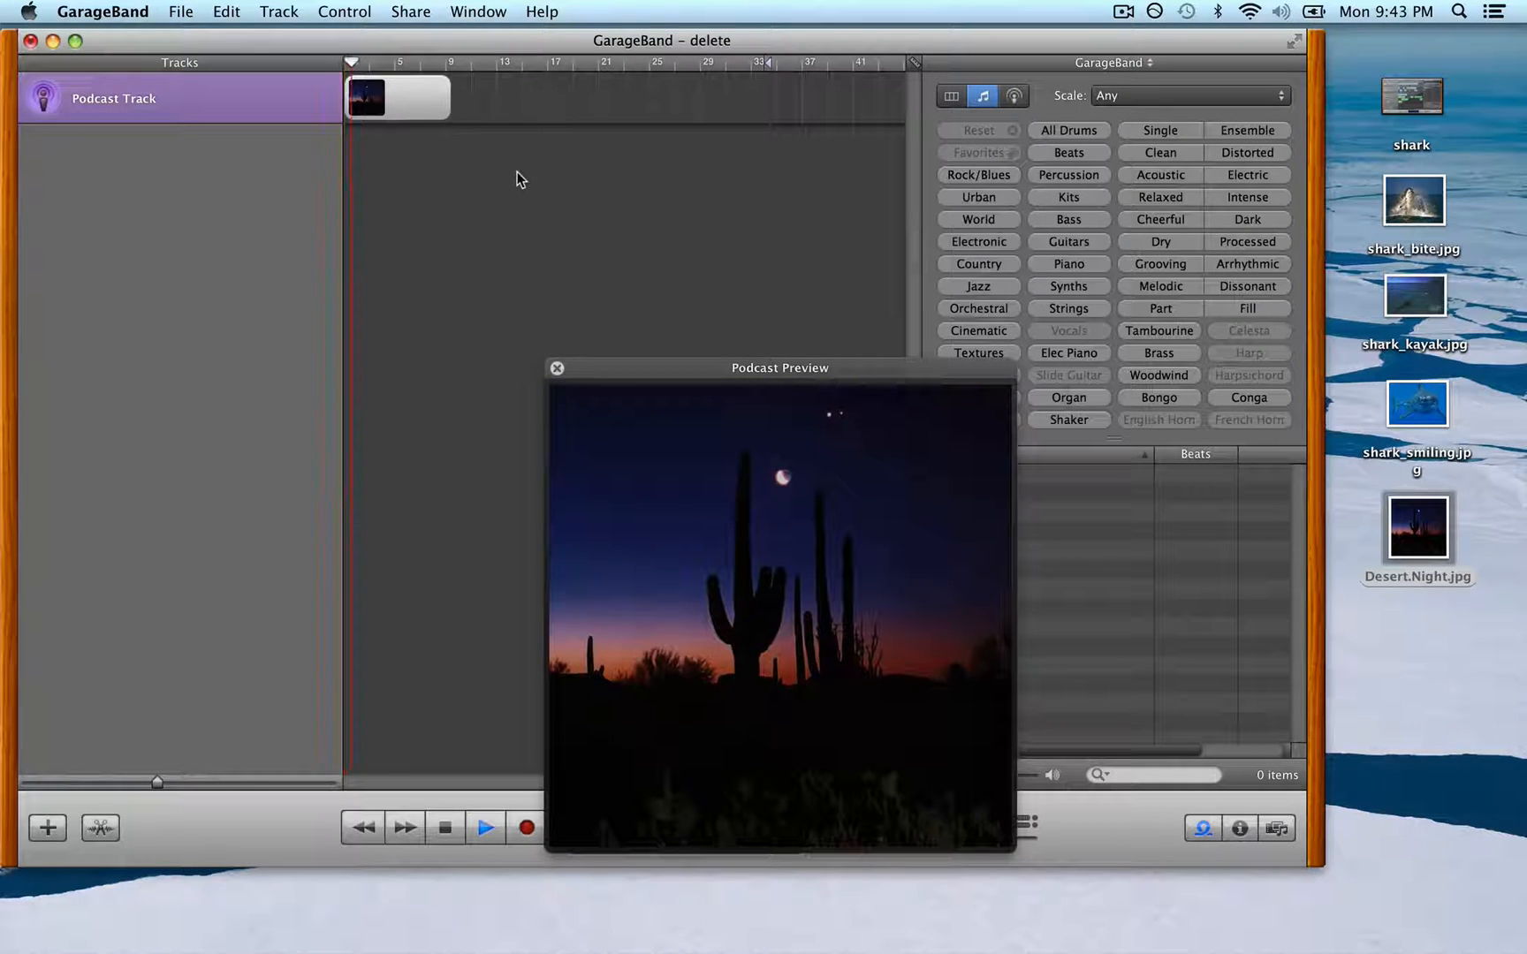
key("space")
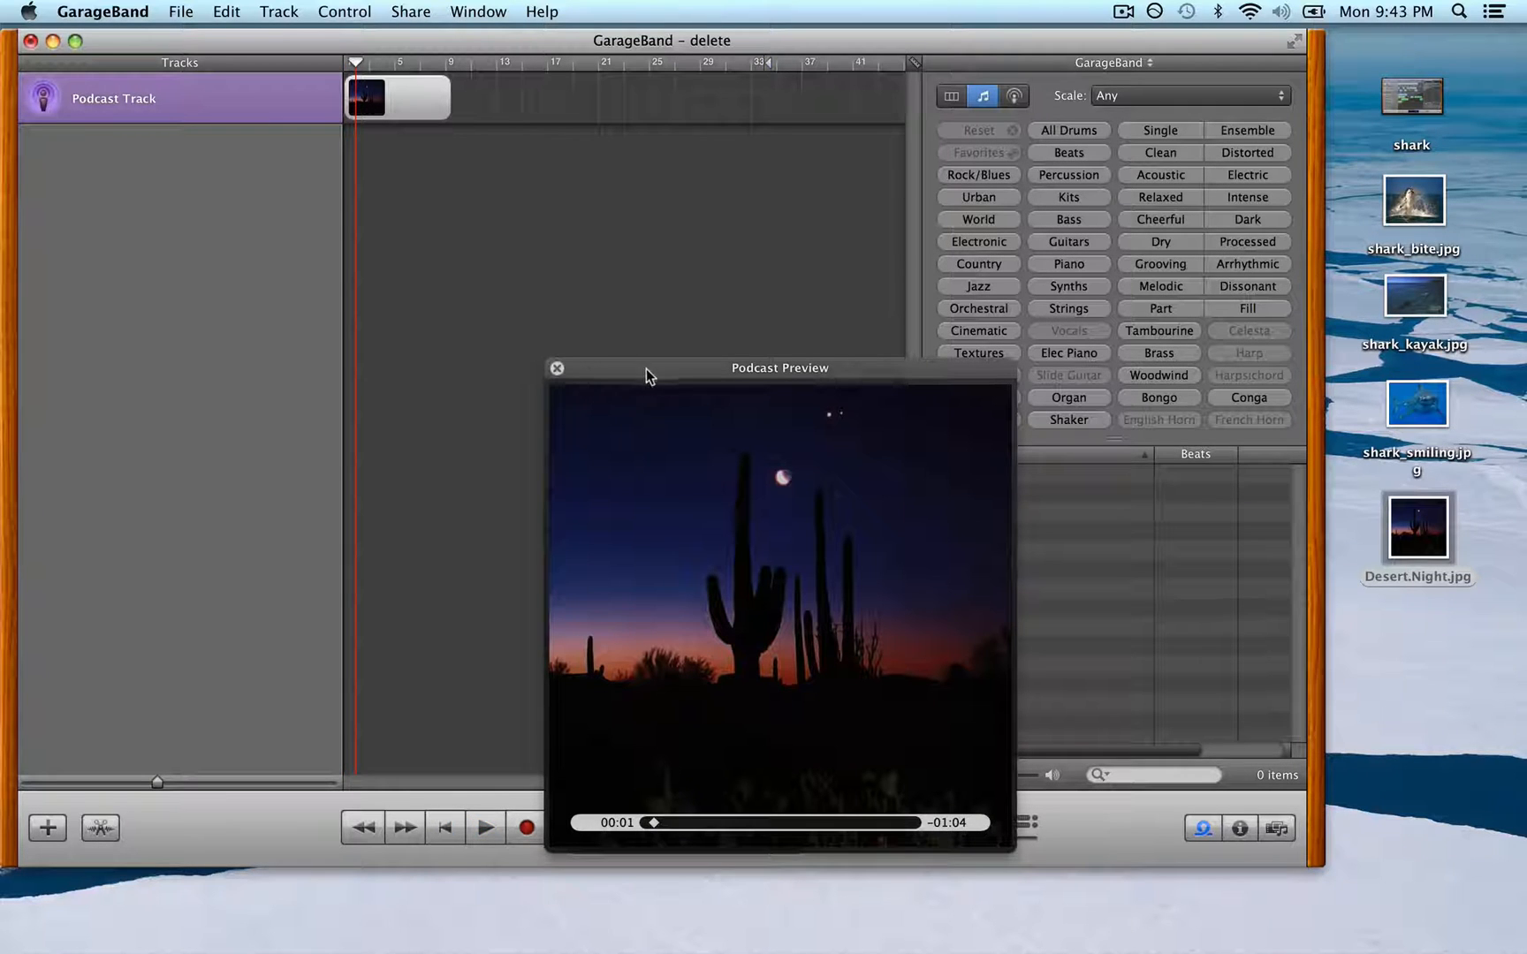
left_click(442, 65)
key("space")
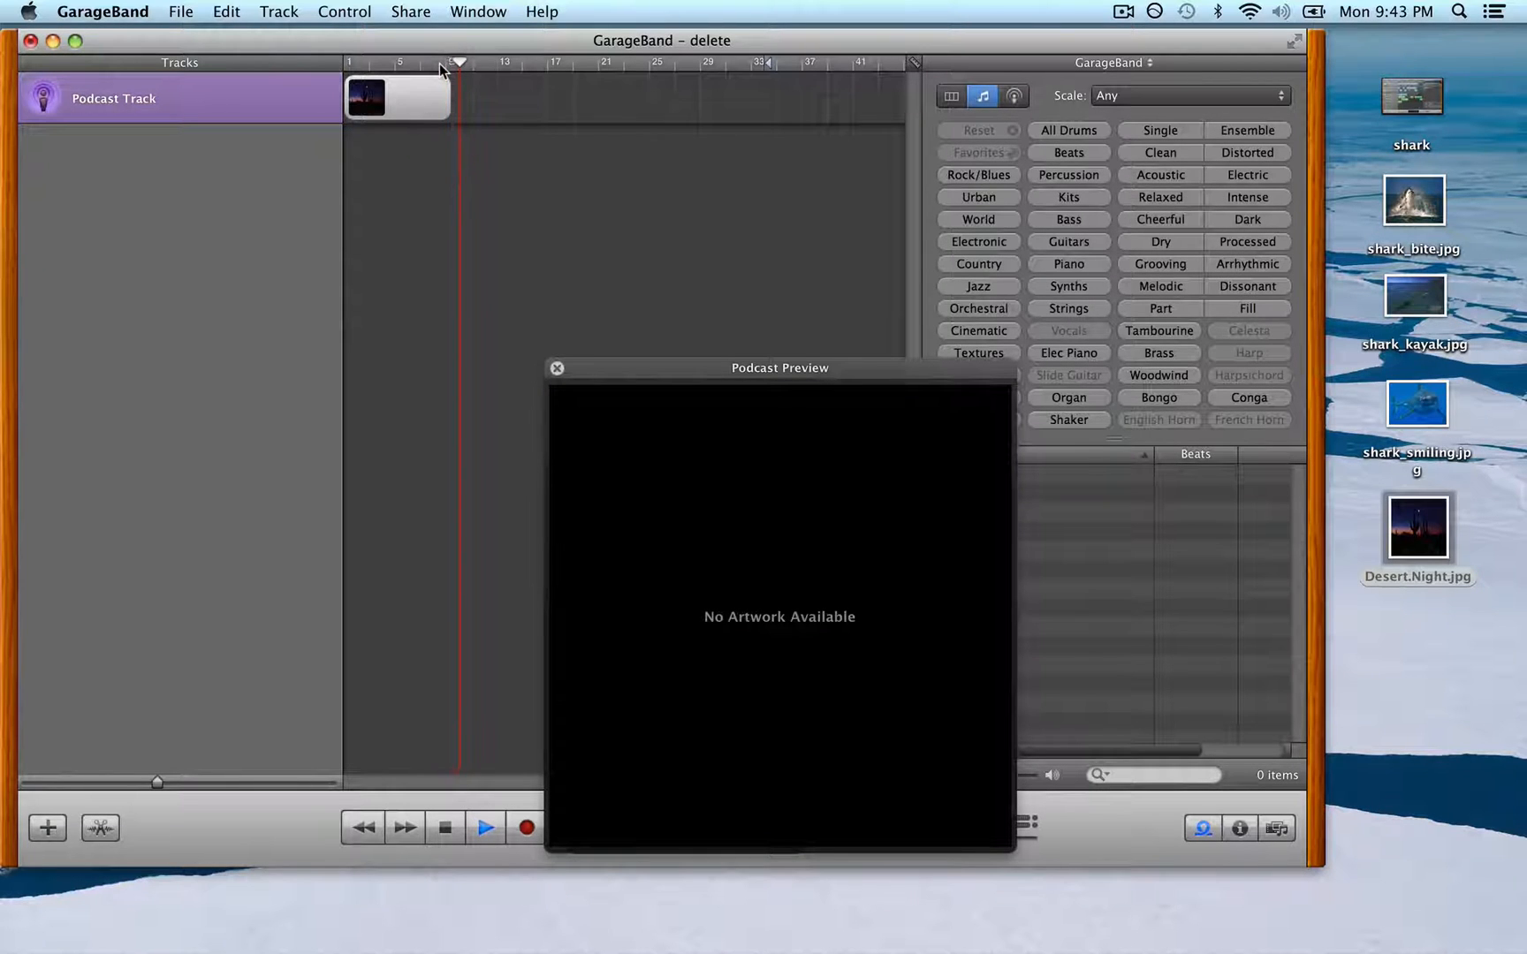
key("space")
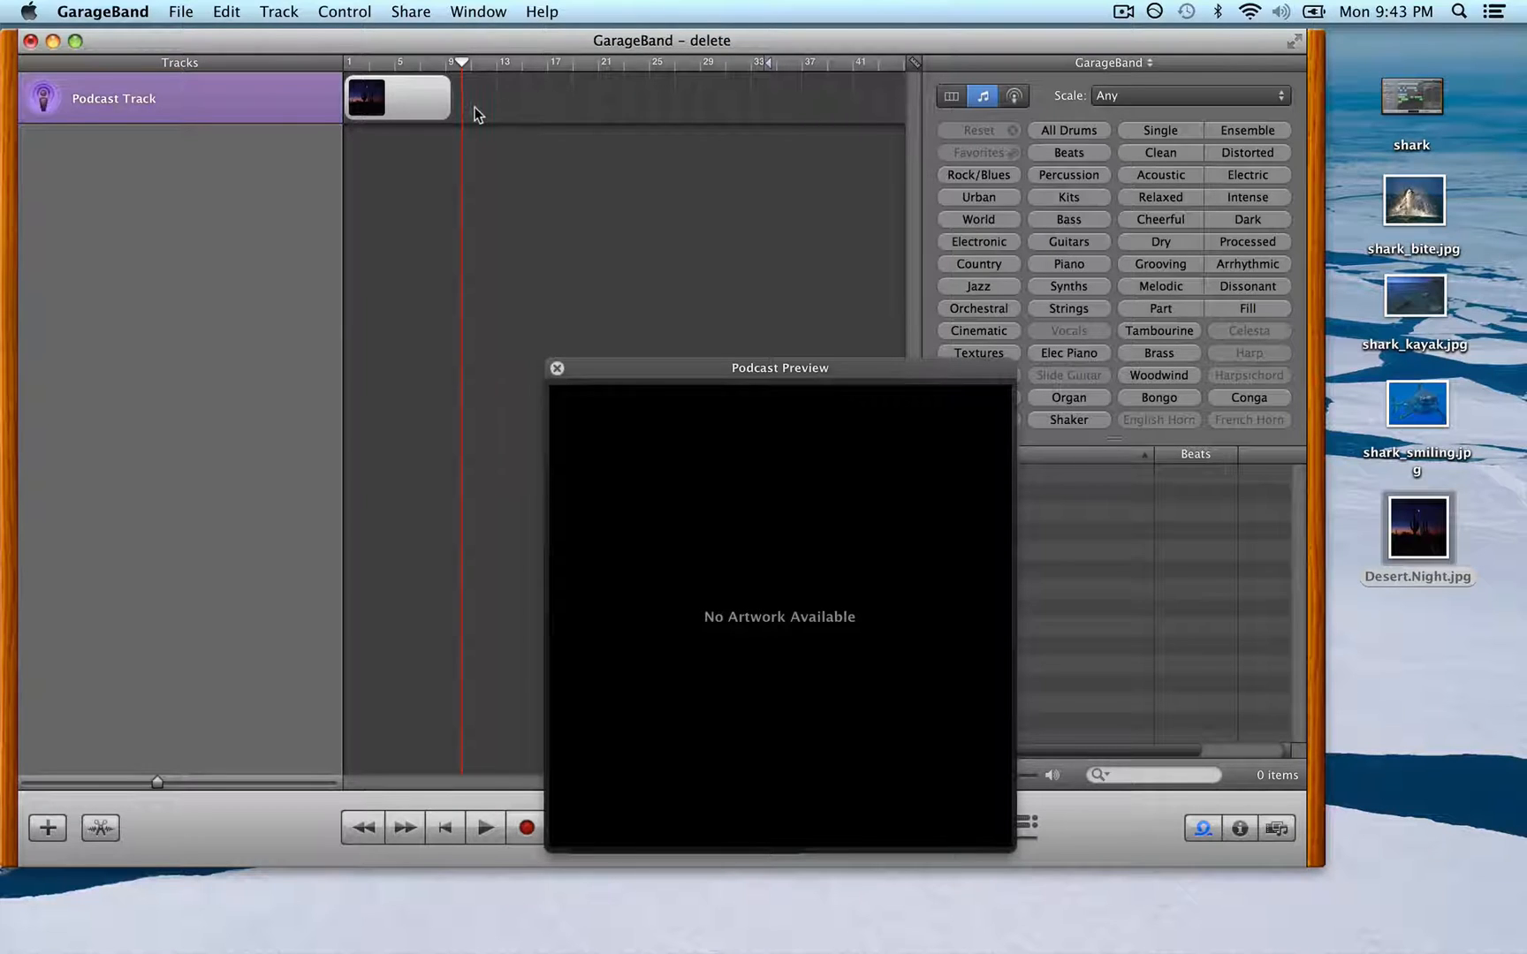
left_click(557, 368)
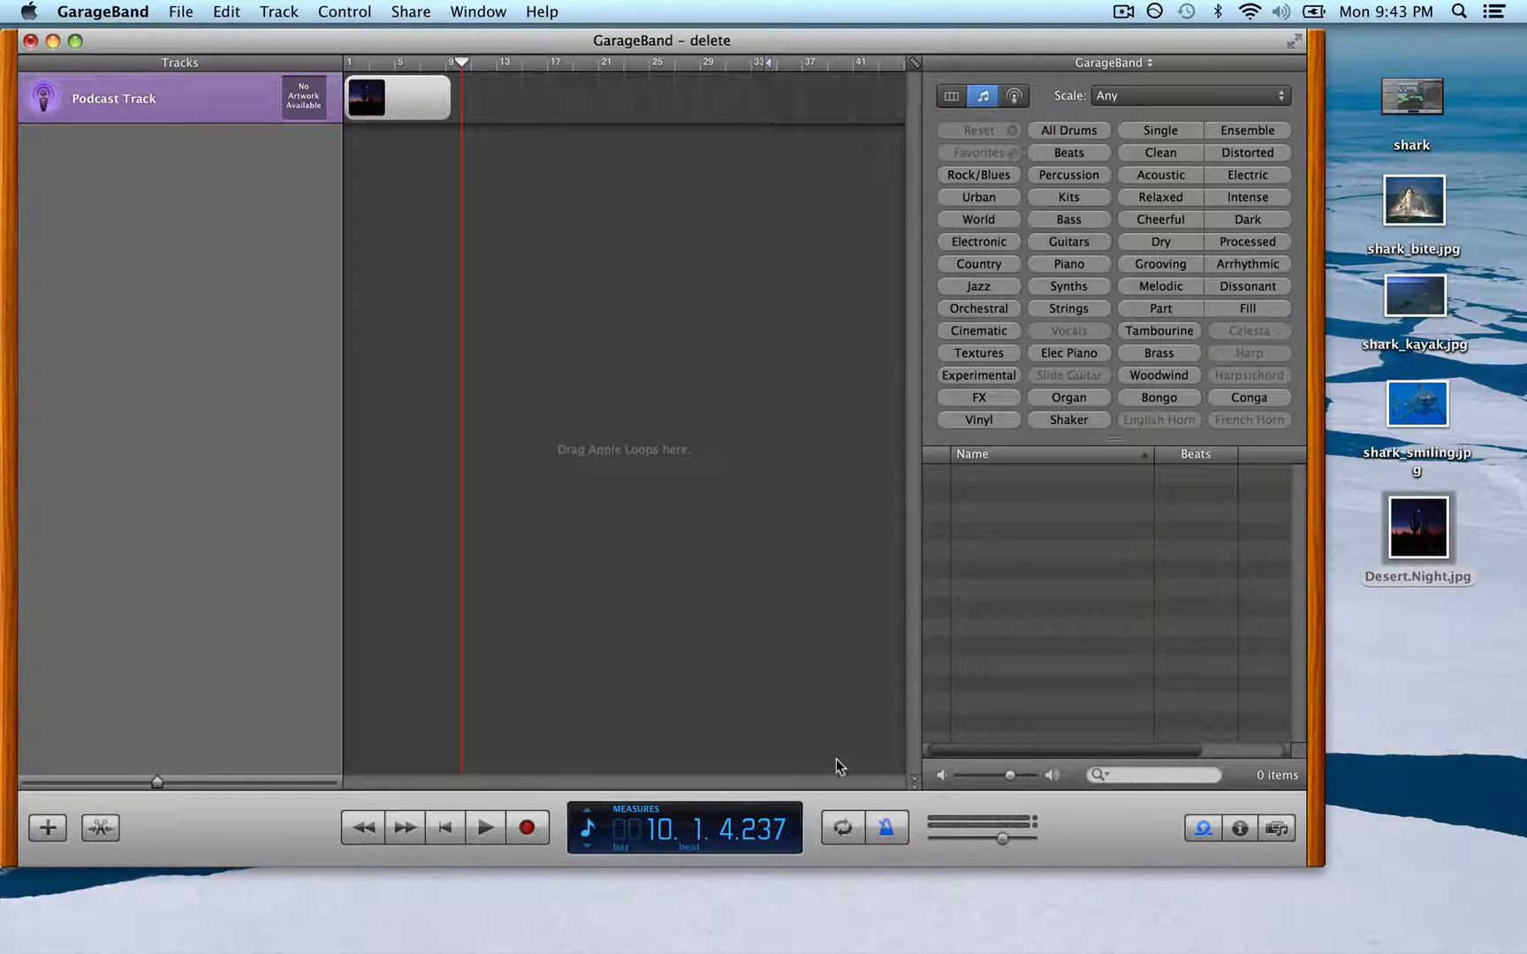
Turn off the metronome and set the project's position display to Time instead of Measures.
left_click(888, 828)
left_click(590, 820)
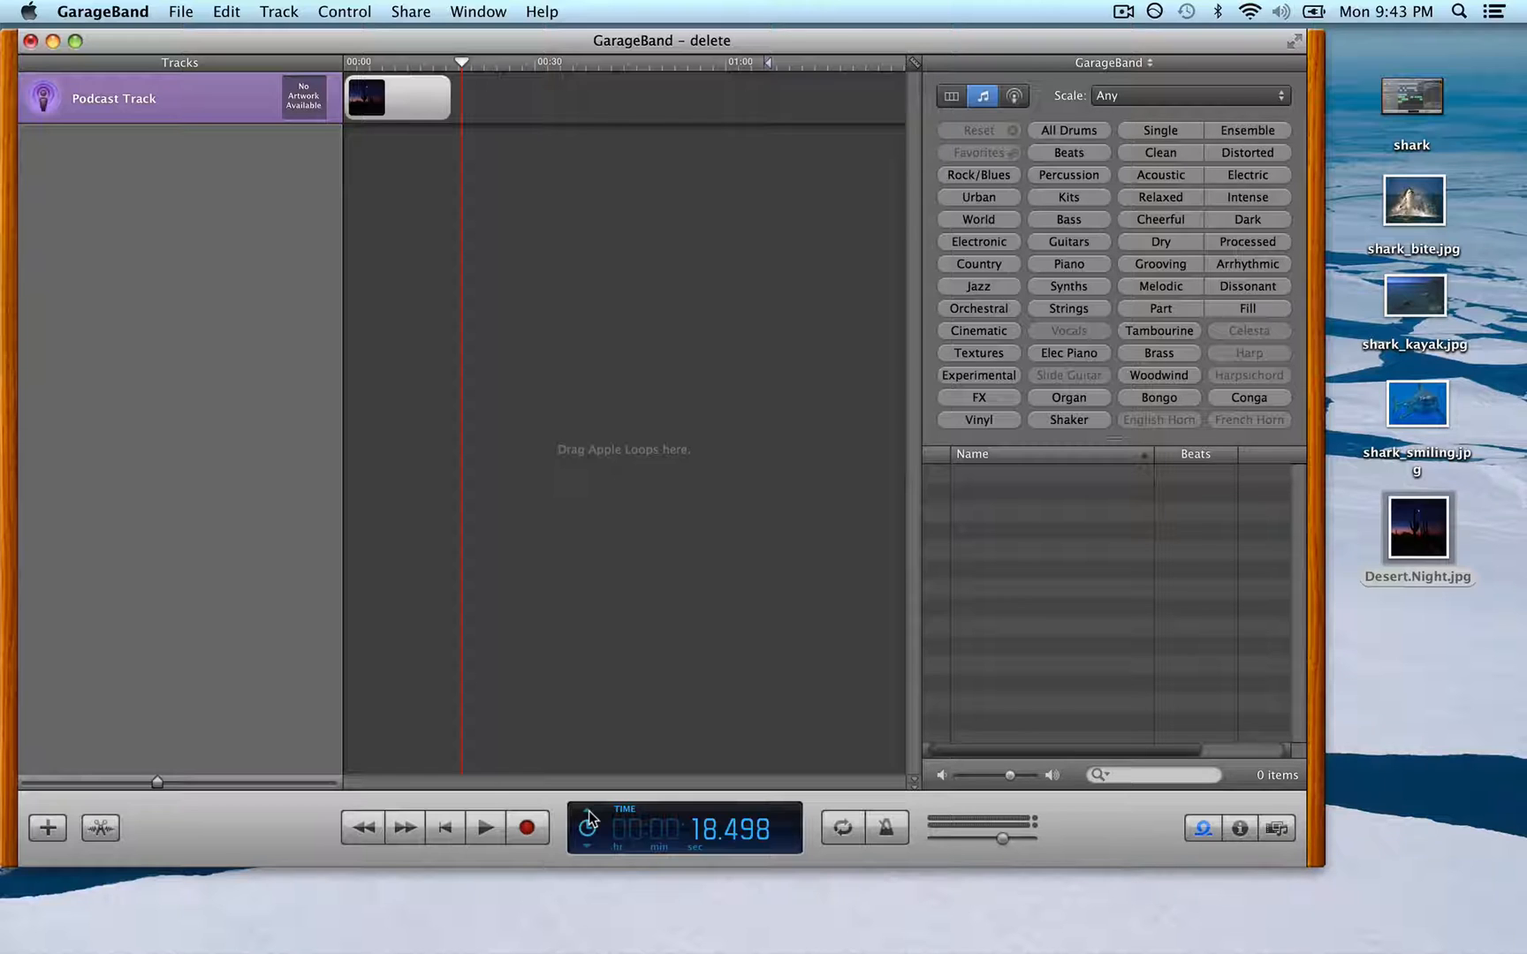
left_click(590, 821)
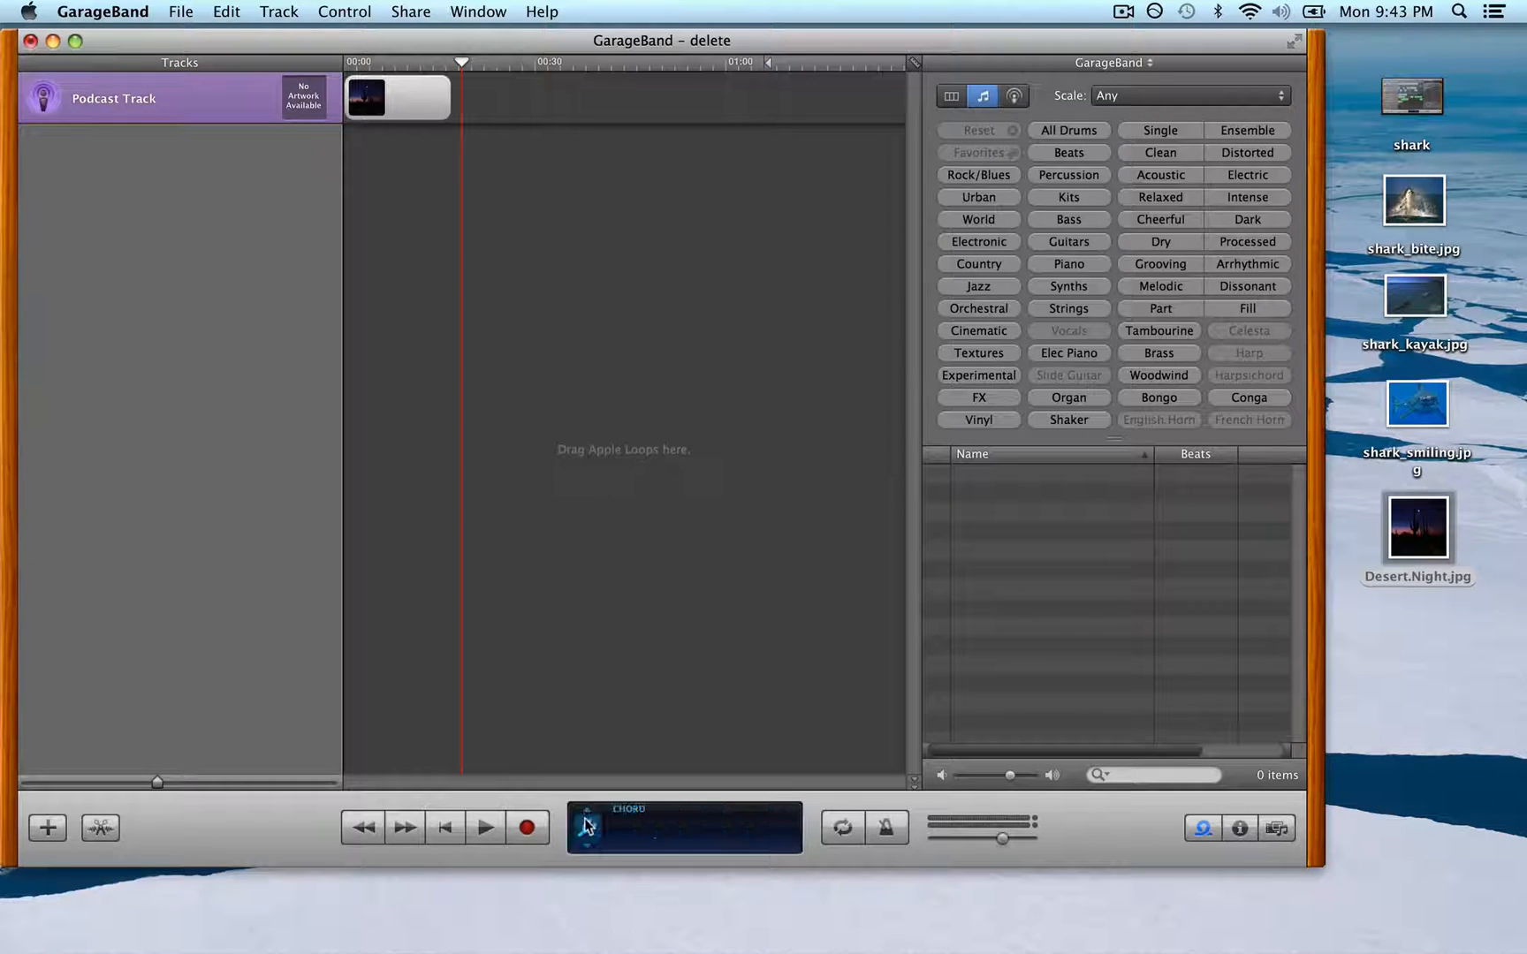
left_click(585, 847)
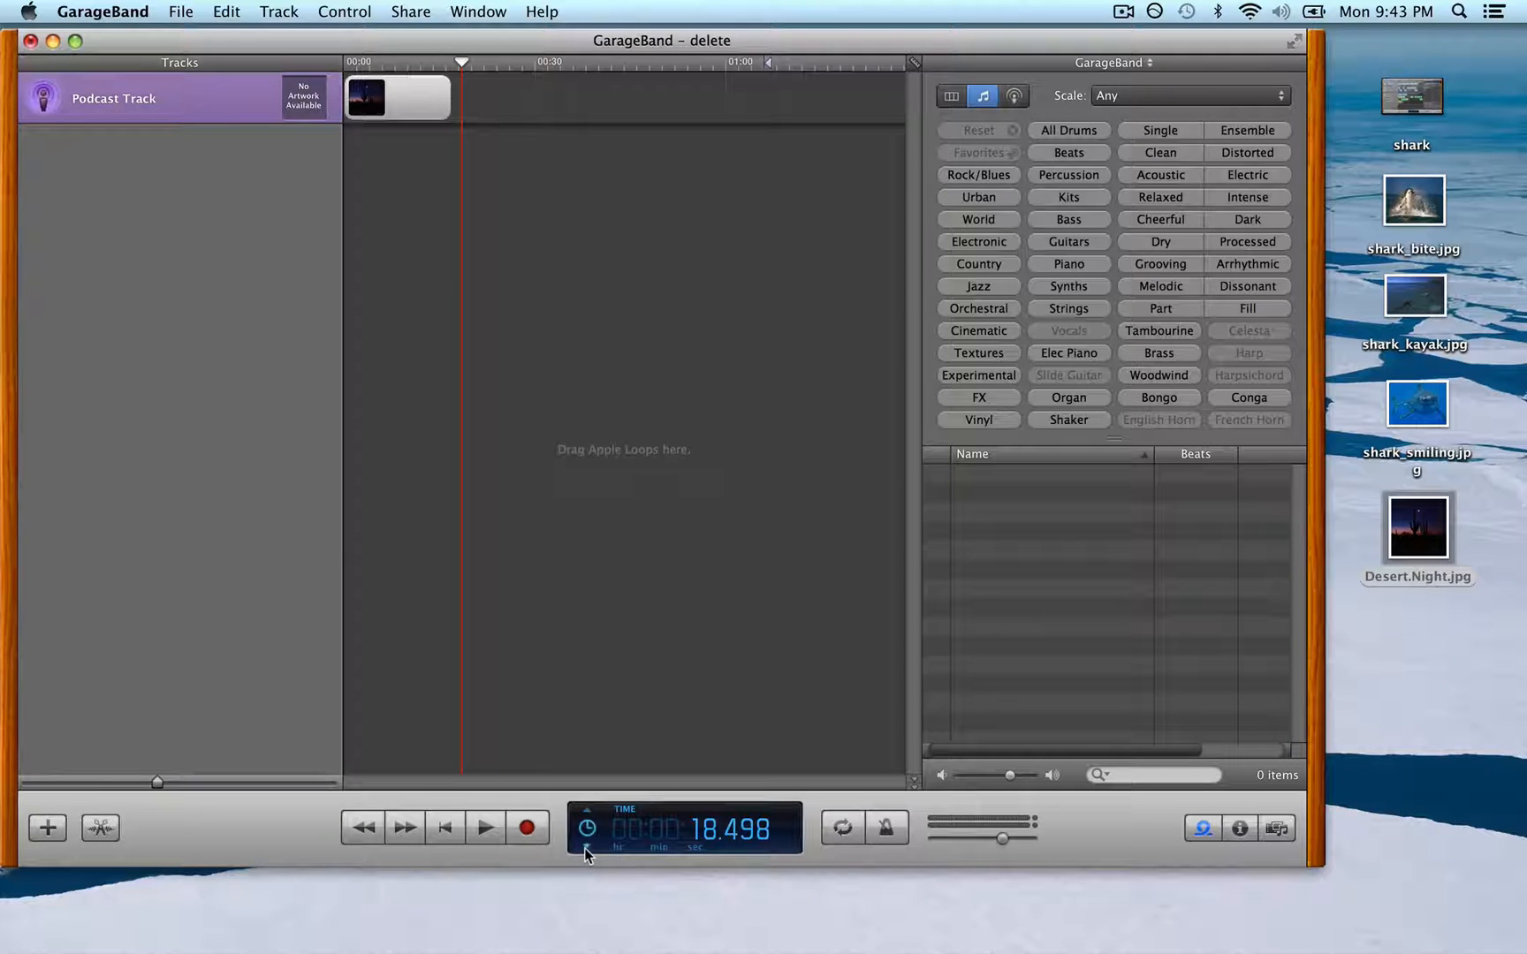
left_click(585, 847)
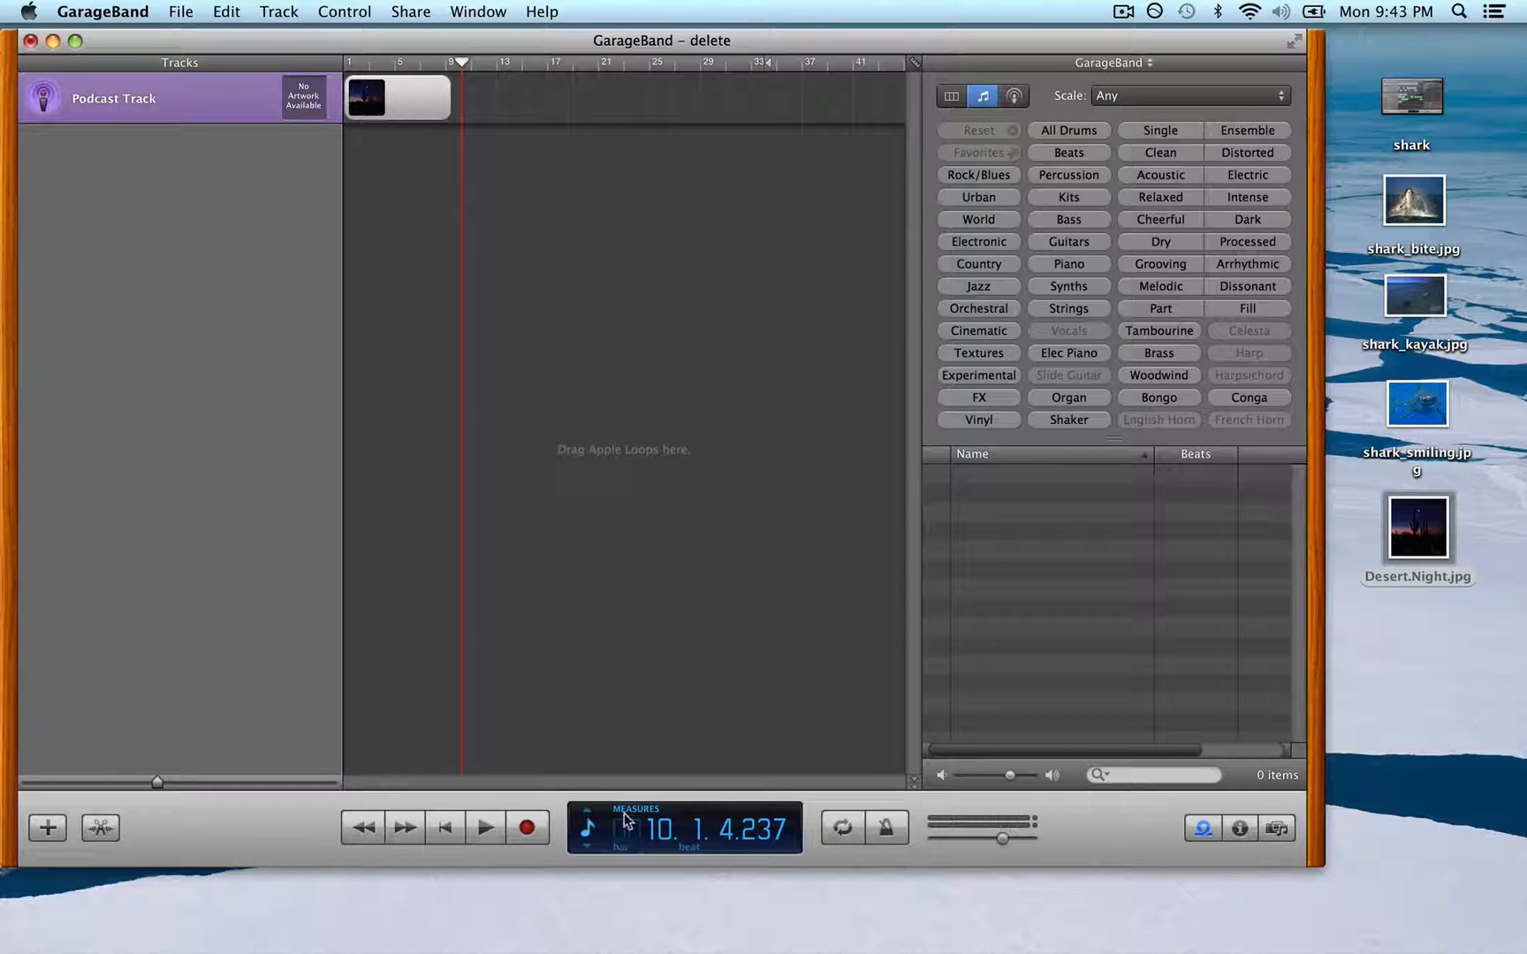
left_click(589, 822)
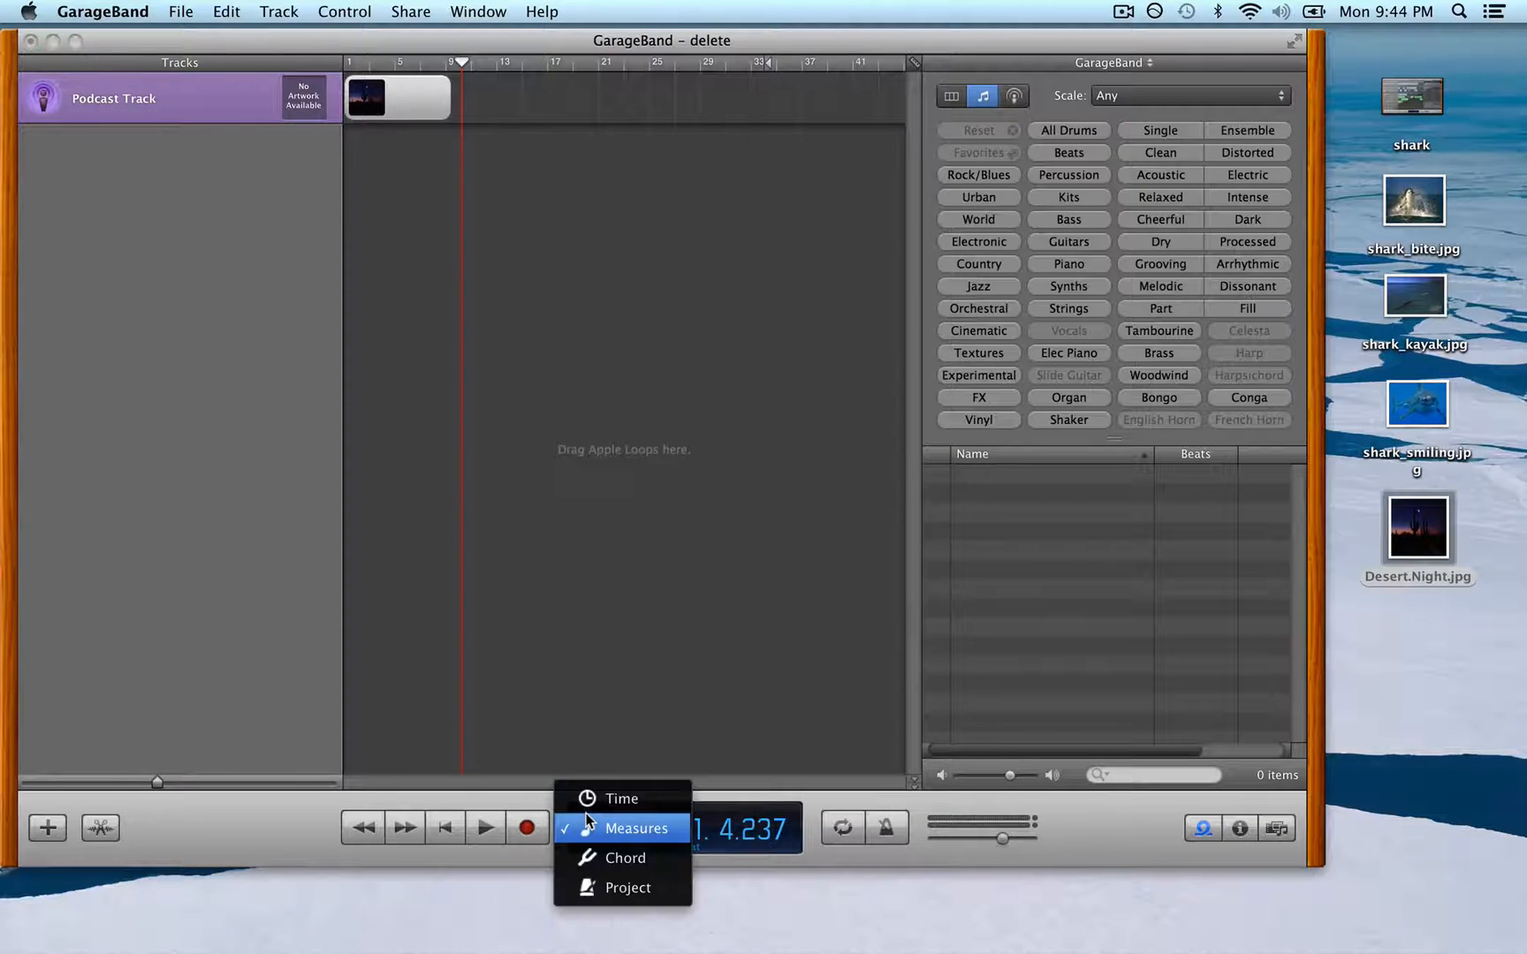
left_click(606, 799)
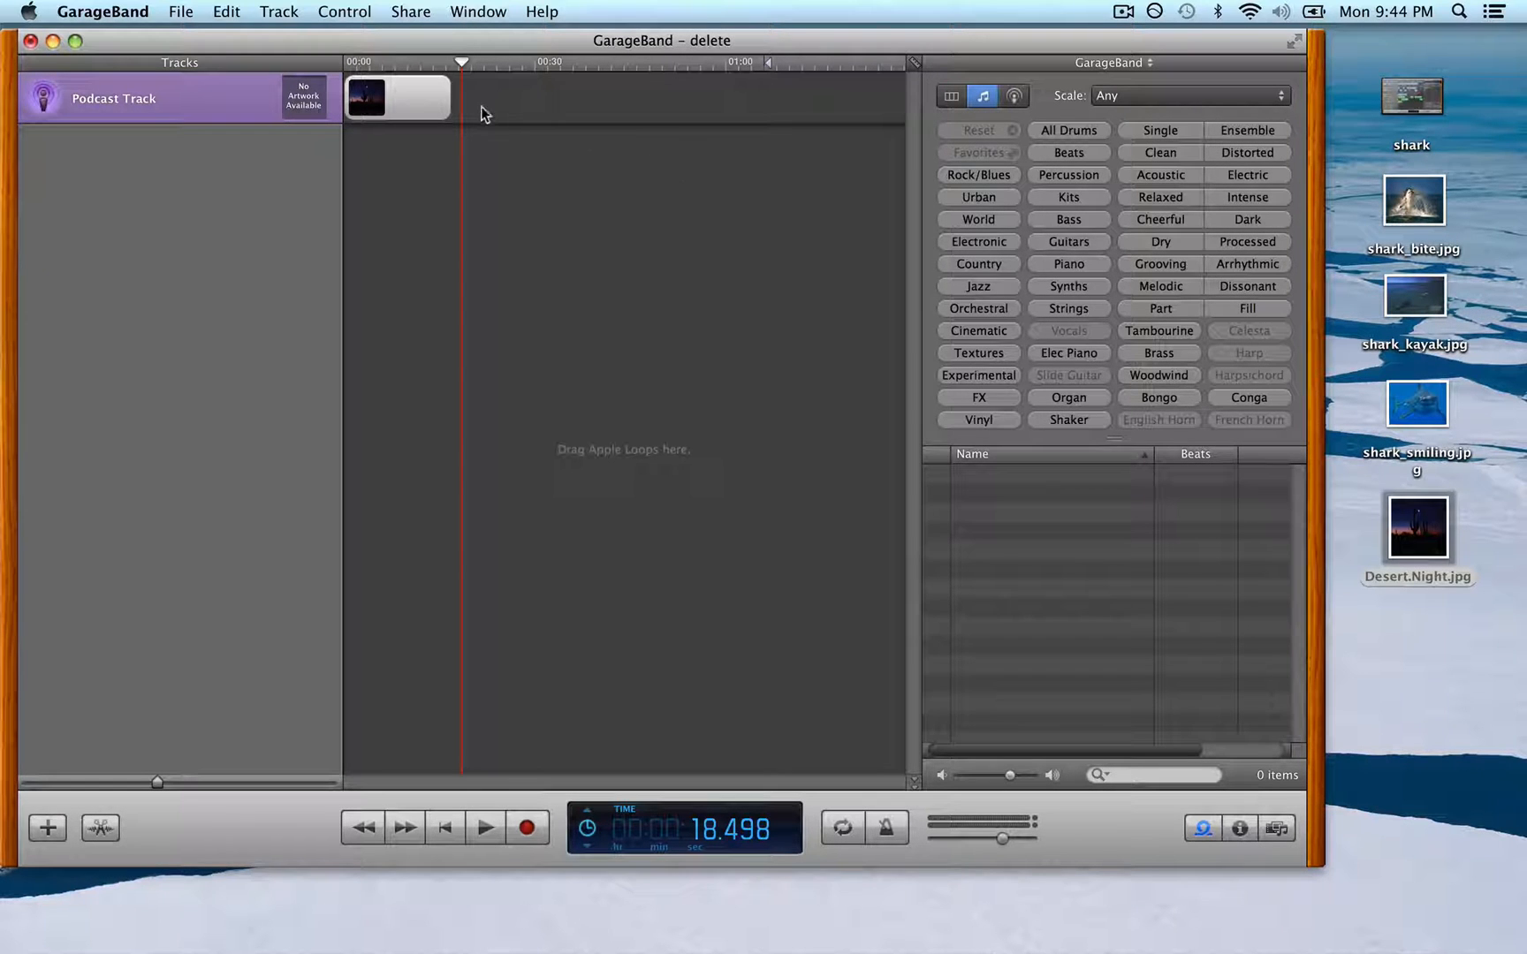
Shorten the desert artwork region to about 15 seconds and move the reopened Podcast Preview clear of the loop browser.
double_click(393, 104)
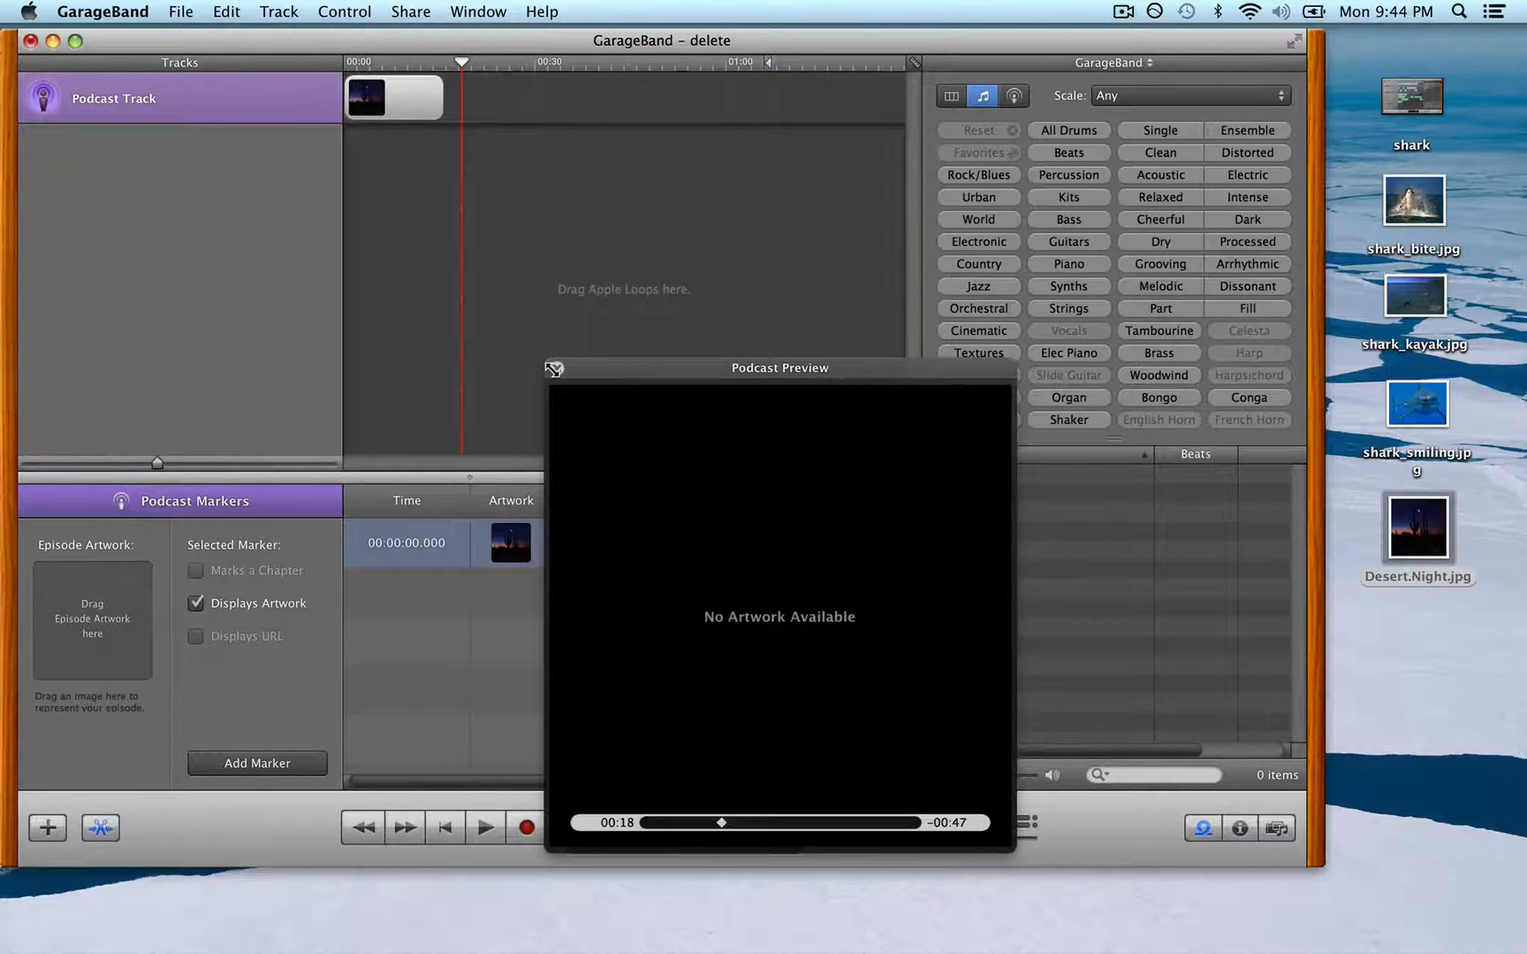
double_click(415, 112)
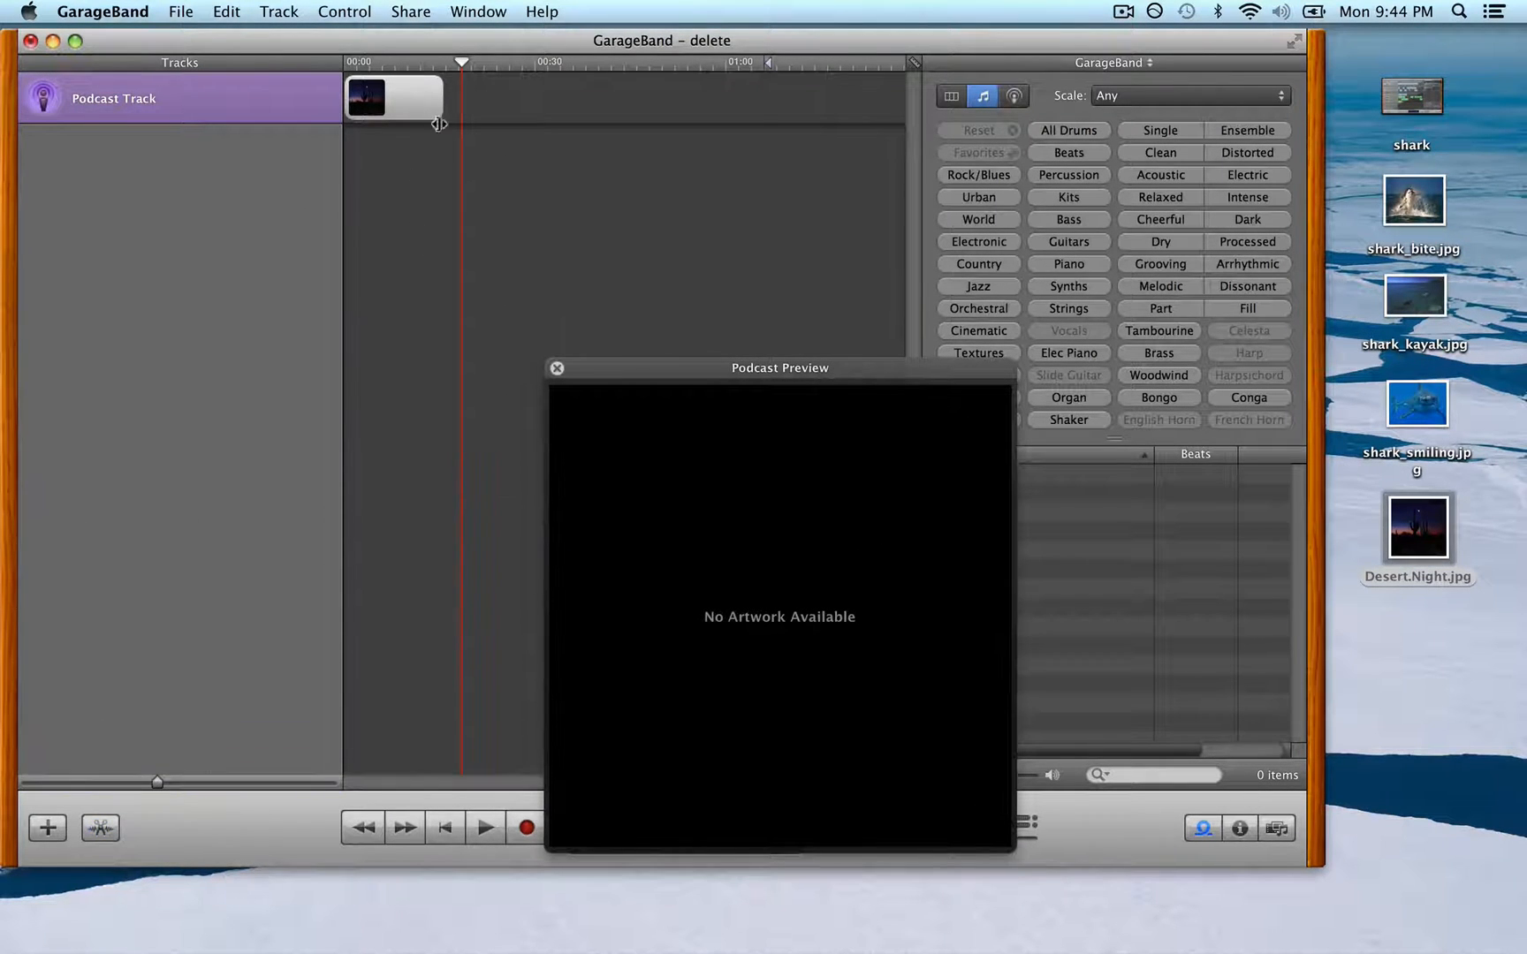
left_click_drag(820, 358, 640, 315)
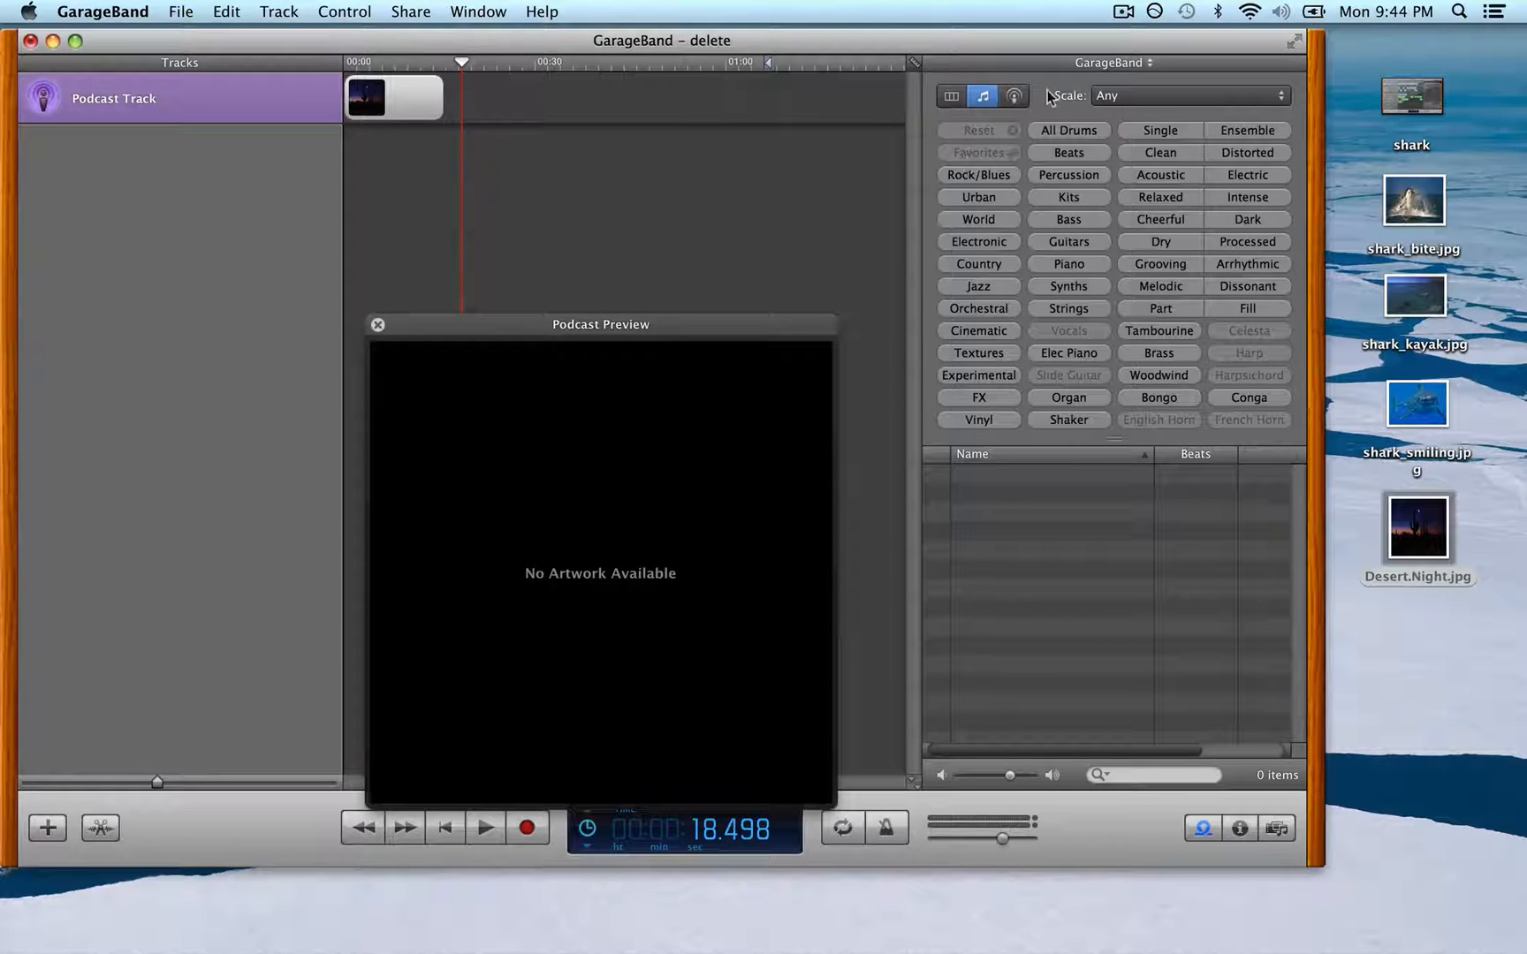
Browse the loop library in column view by genres, instruments and moods.
left_click(954, 99)
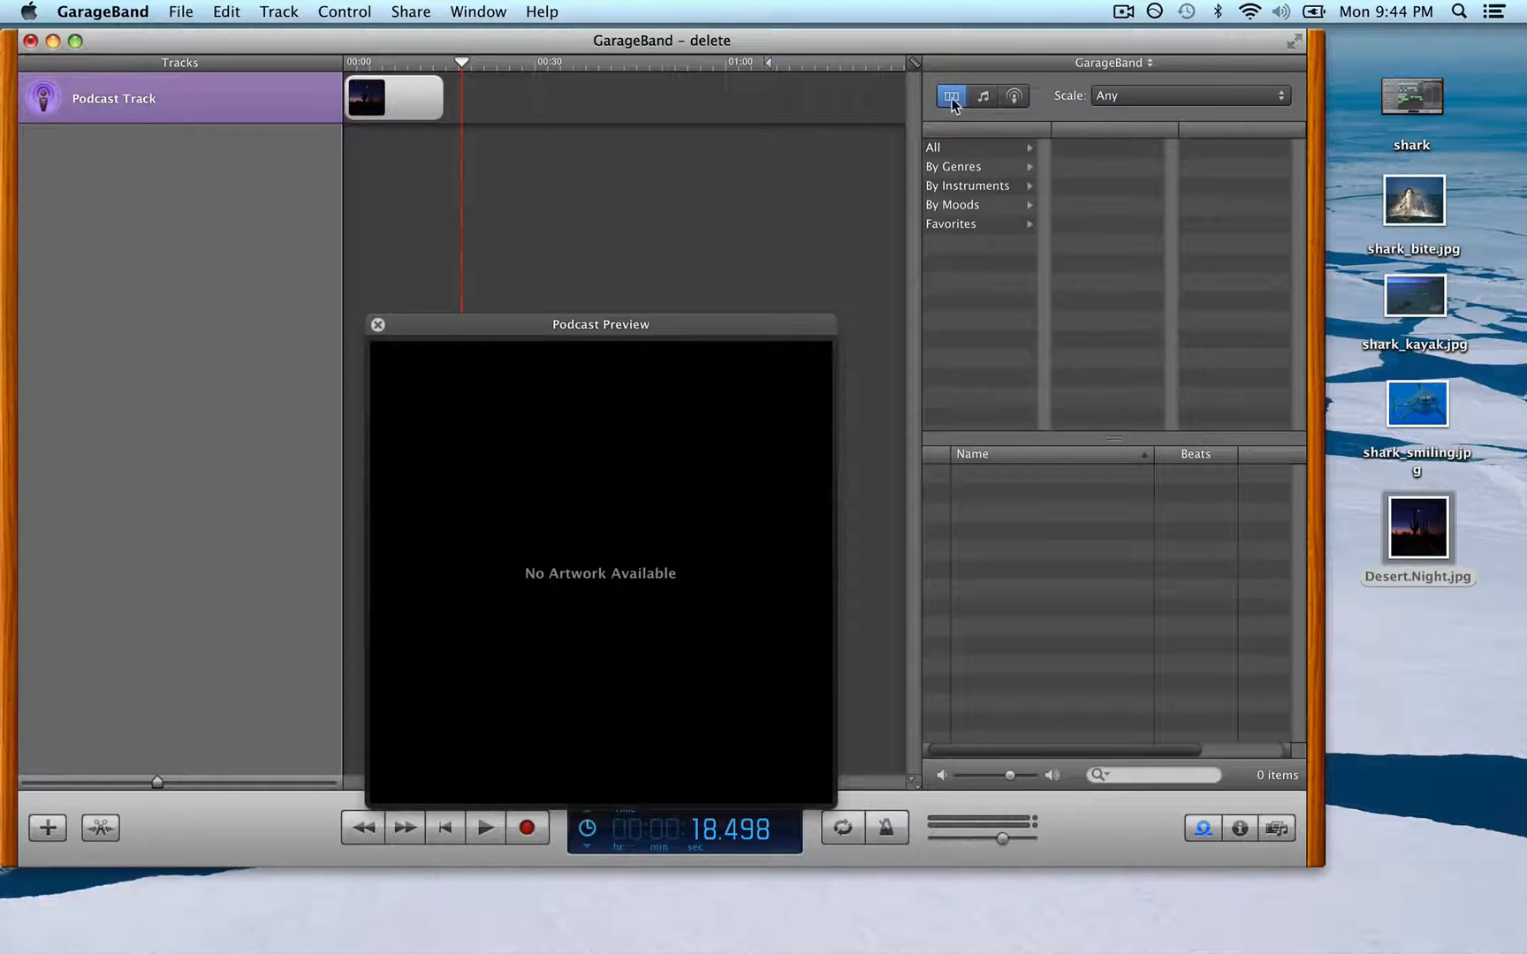
left_click(948, 168)
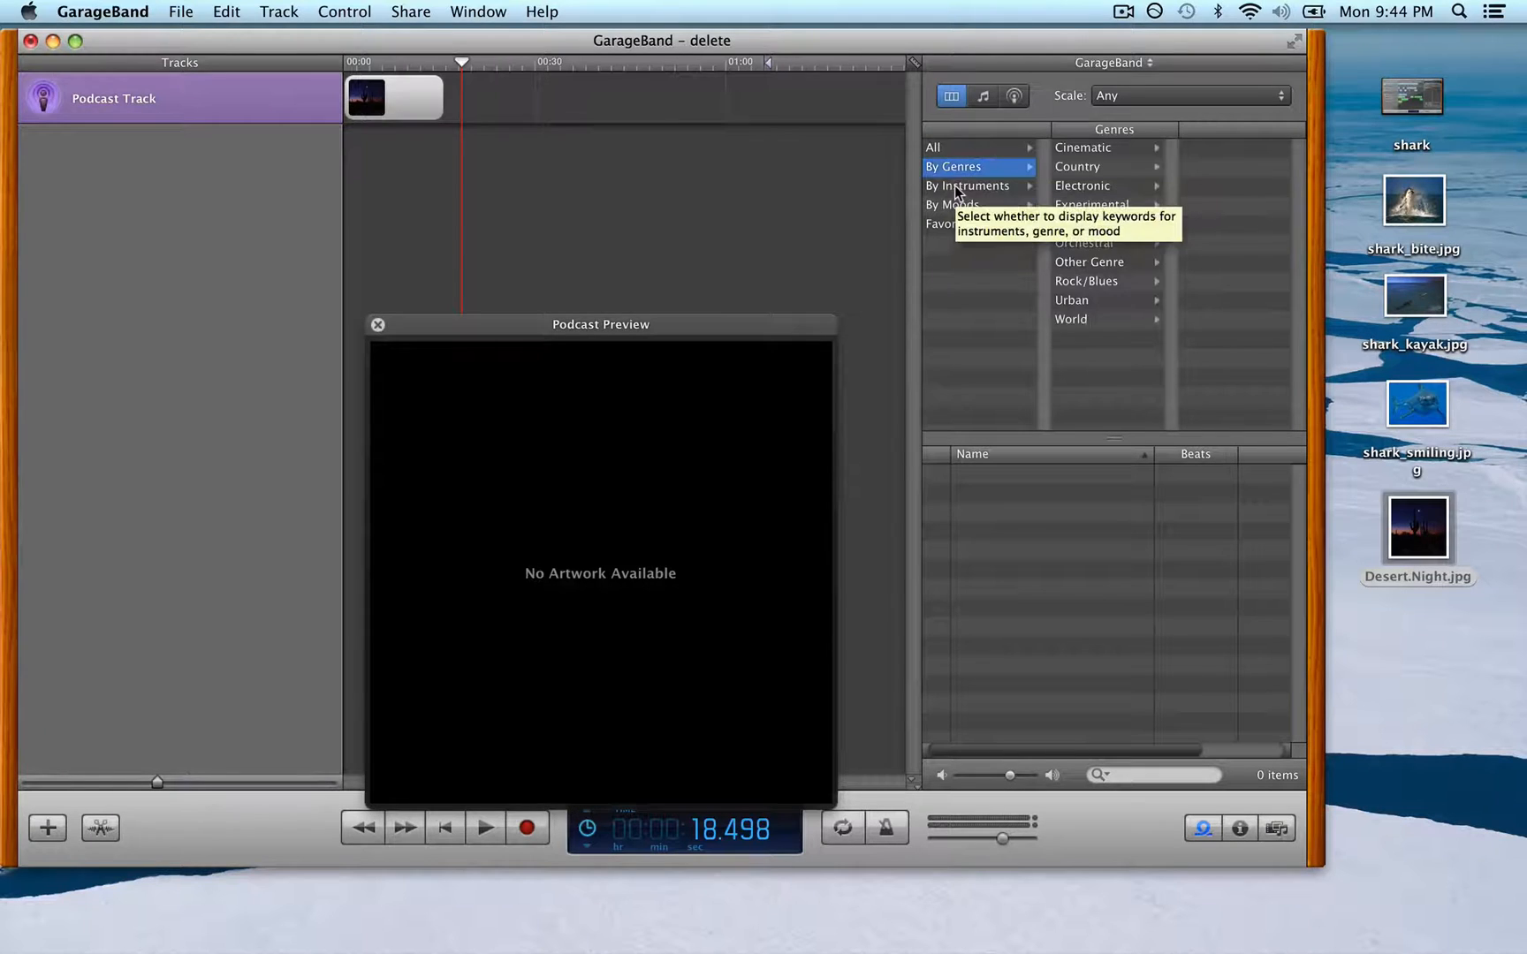
left_click(955, 186)
left_click(958, 209)
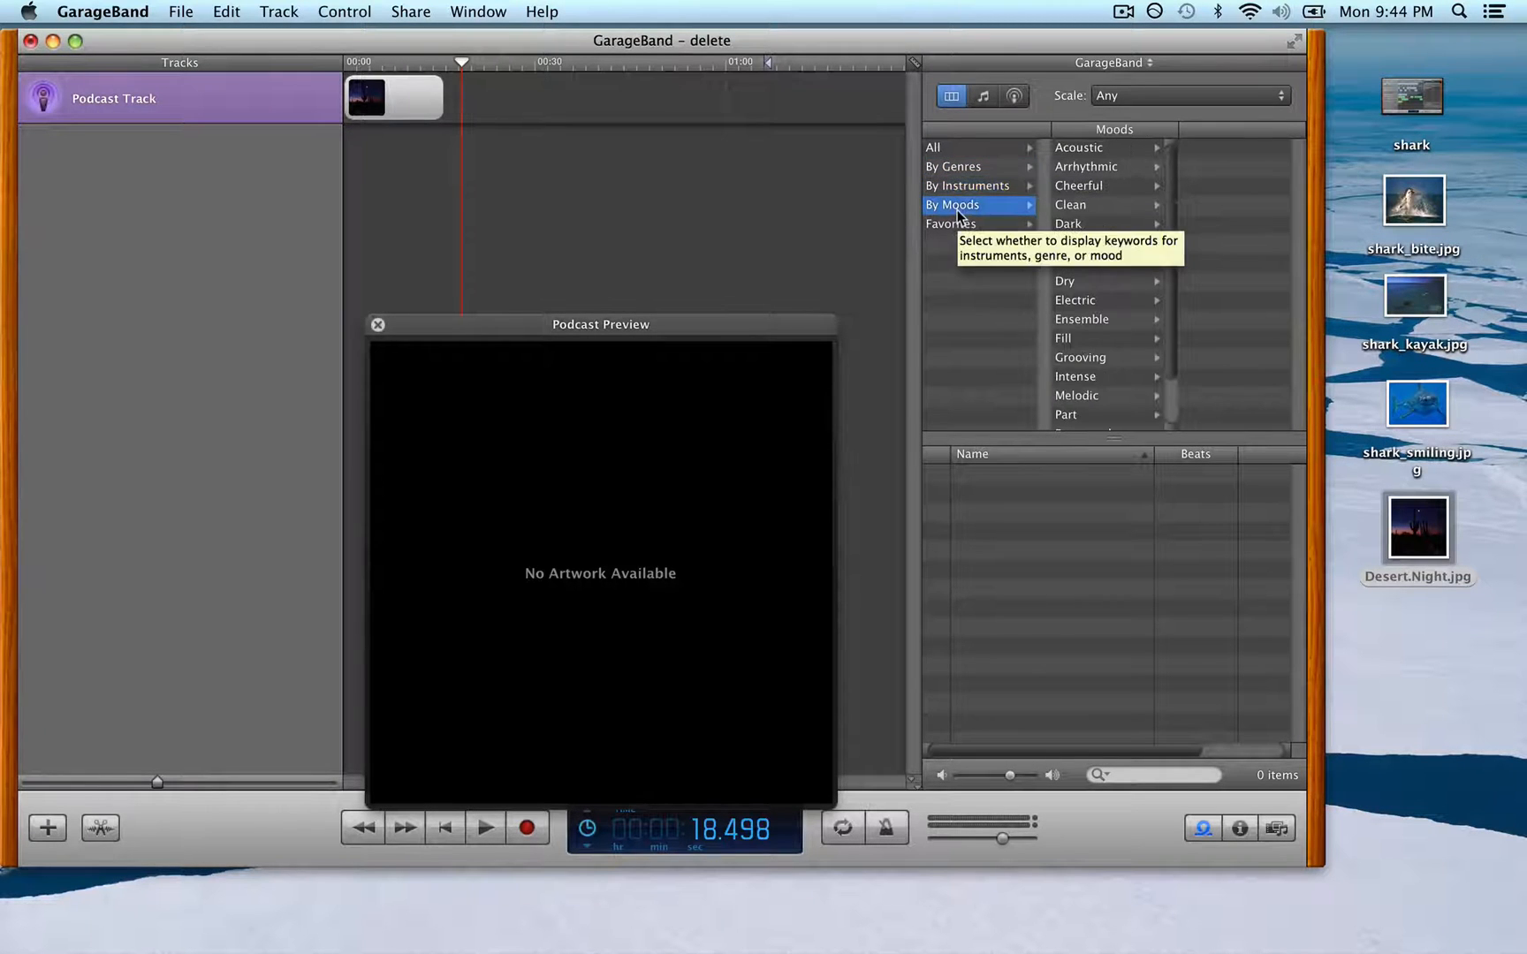
Show the podcast sounds in the loop browser and list the Ambience category under All Effects.
left_click(1017, 97)
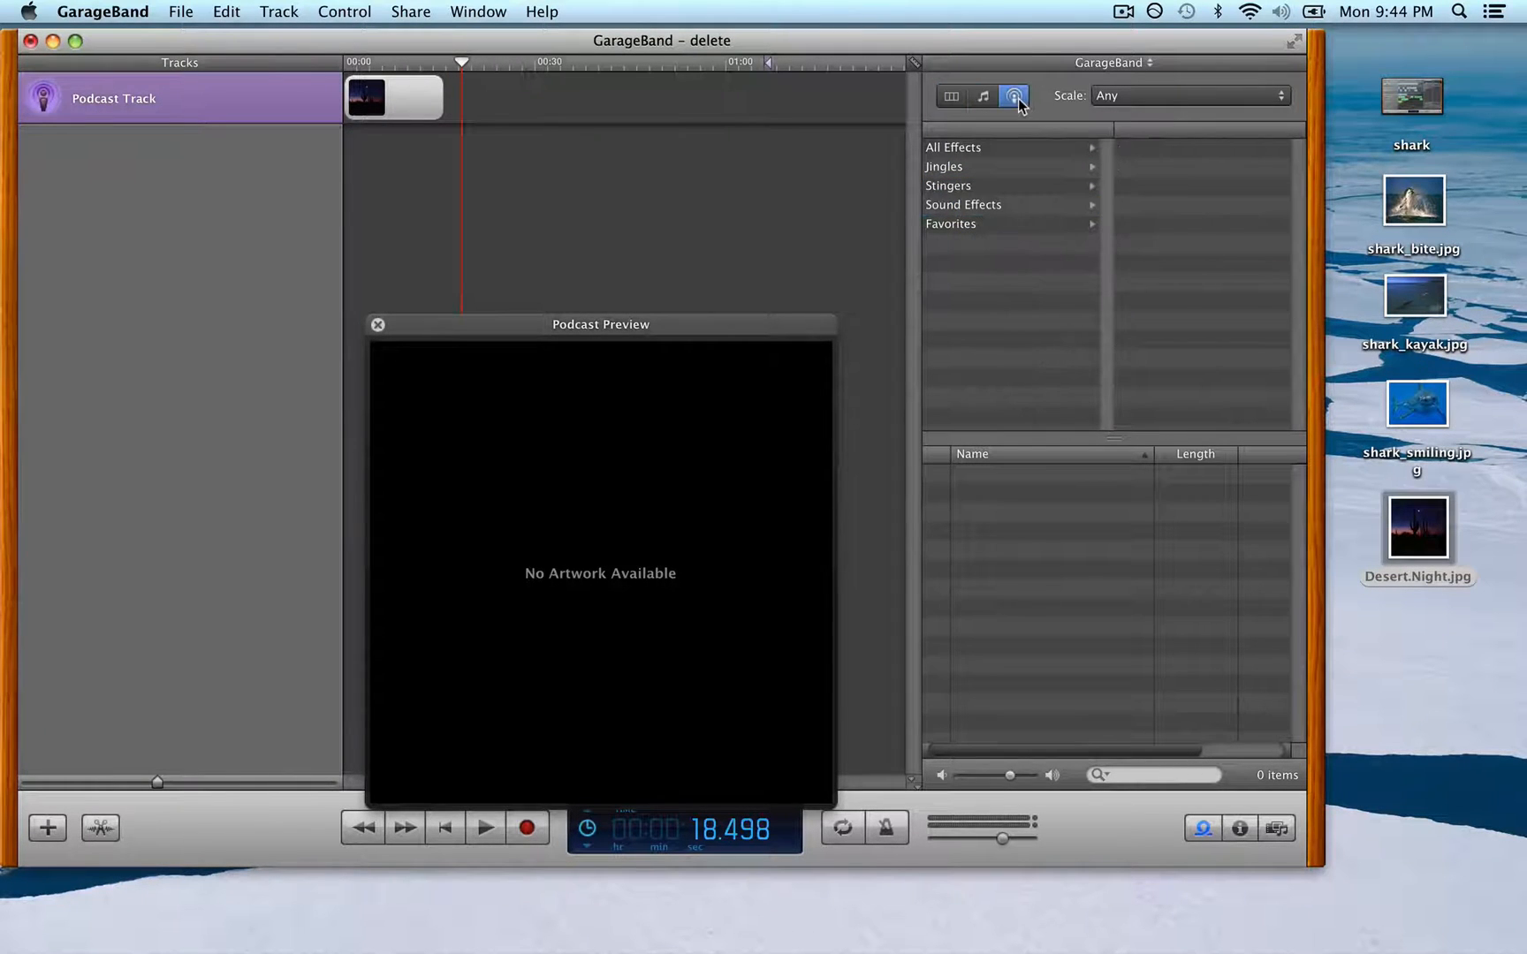
left_click(986, 150)
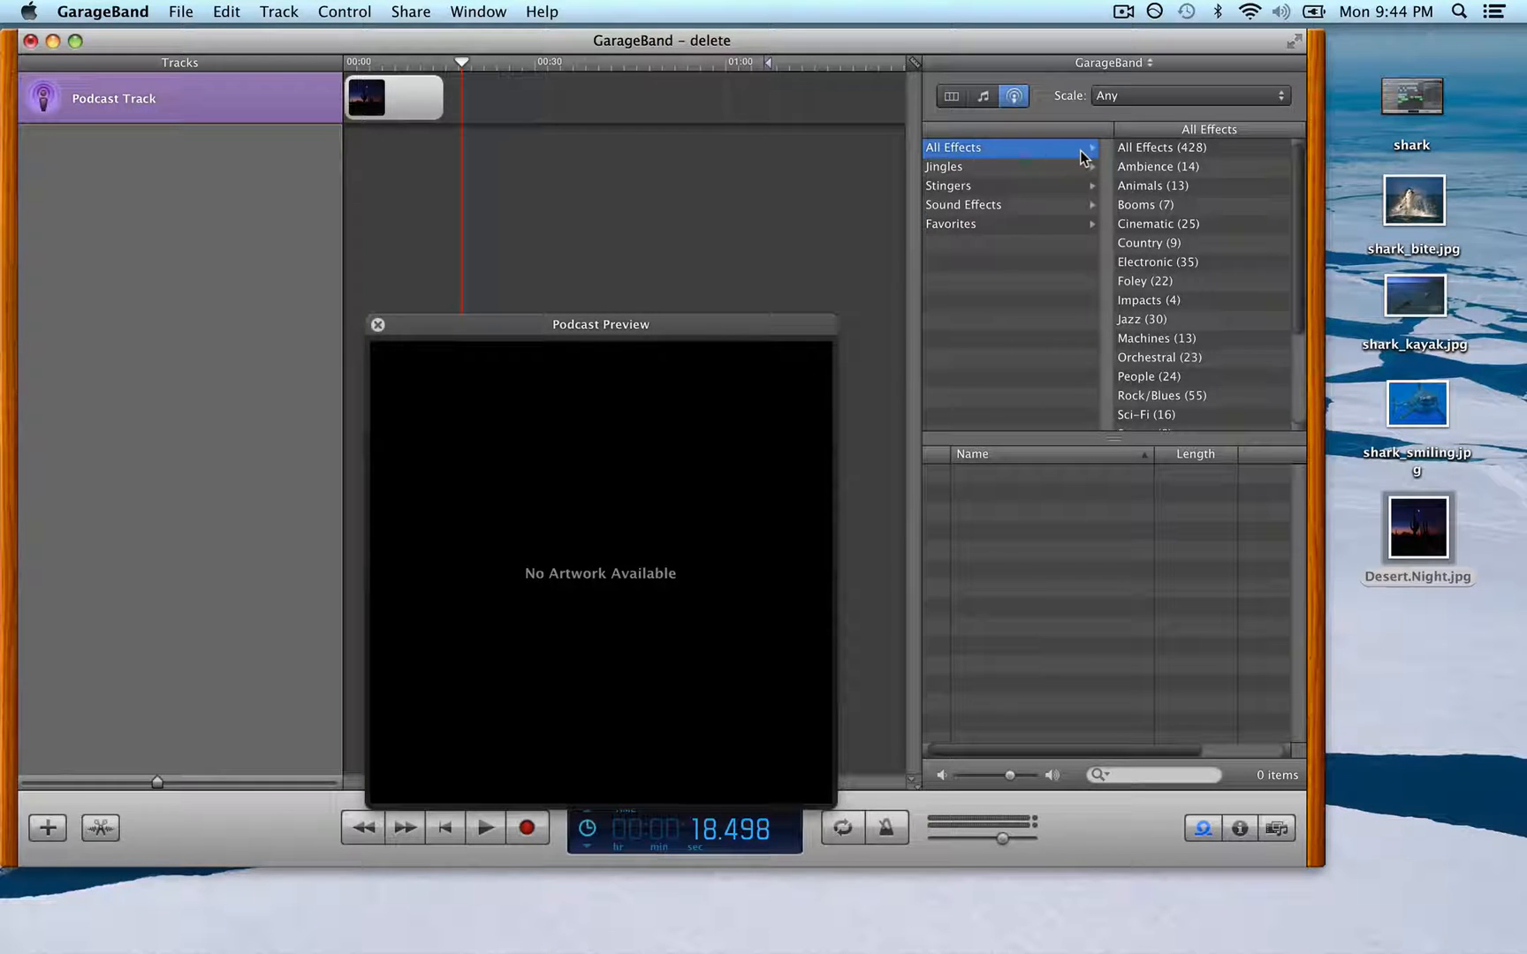
left_click(1147, 169)
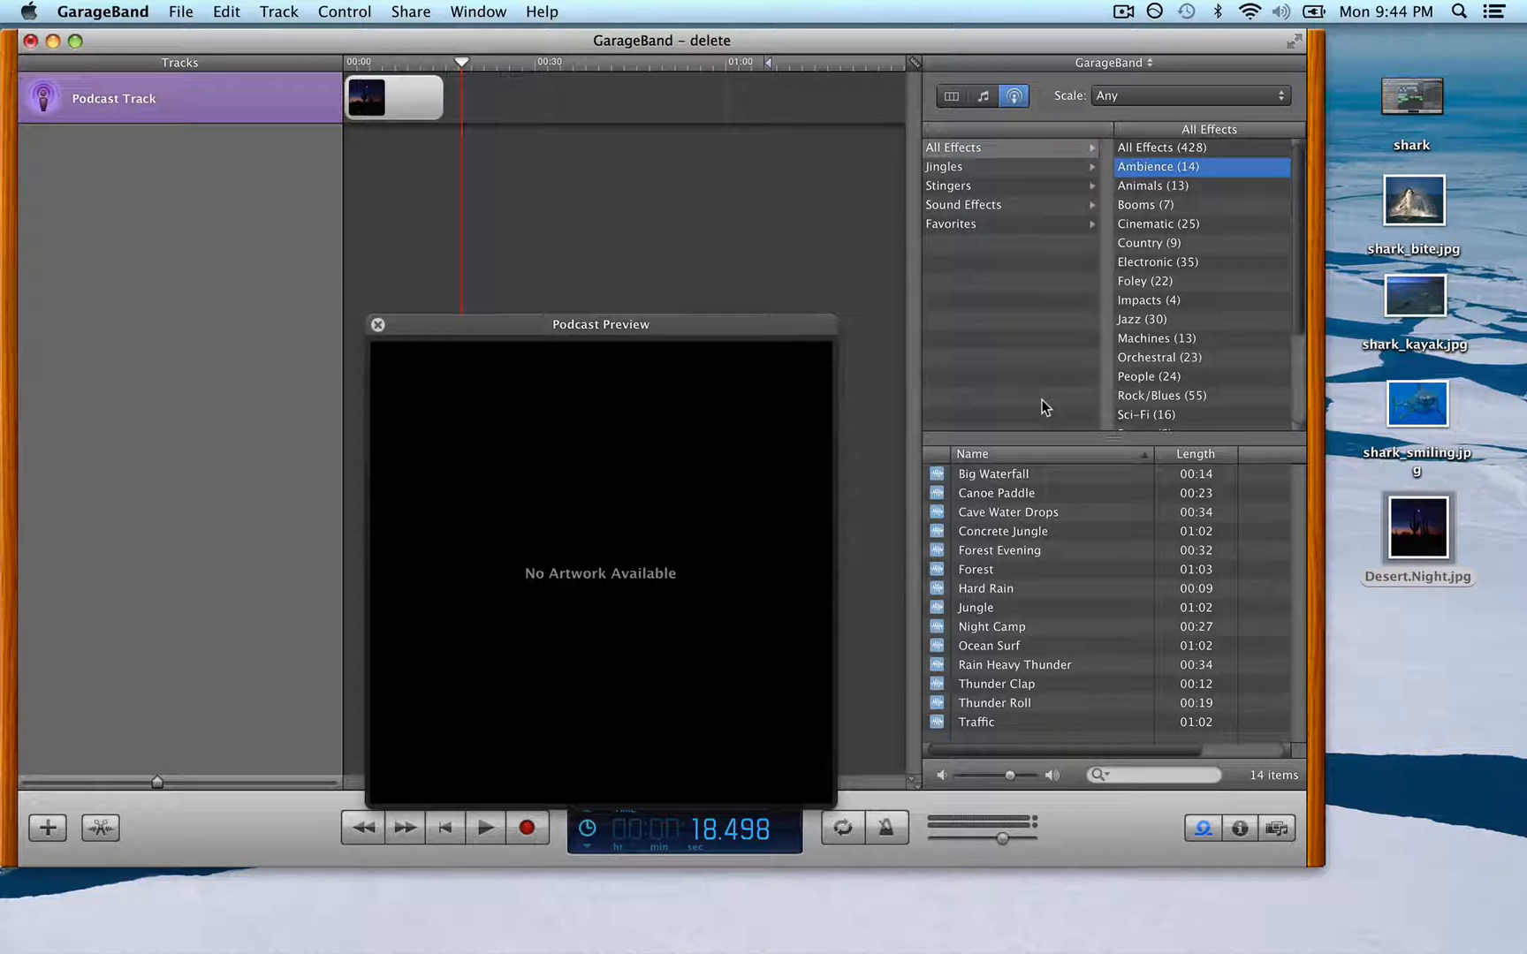
Return the playhead to the start, audition the Forest Evening ambience and briefly play the project with the desert artwork.
mouse_move(707, 334)
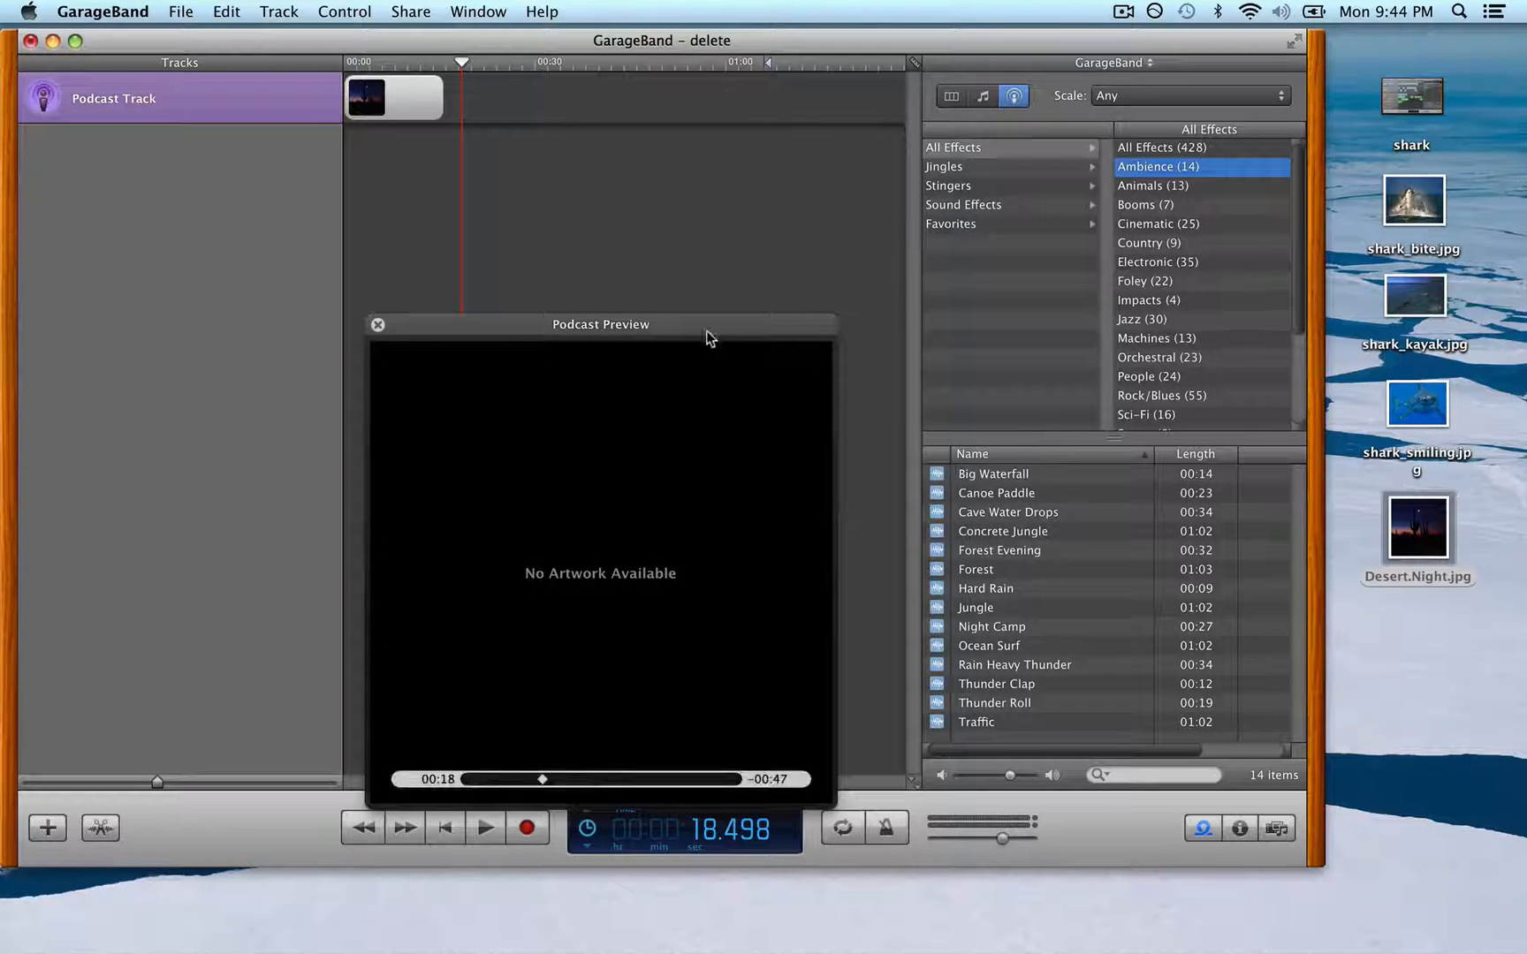
left_click(446, 828)
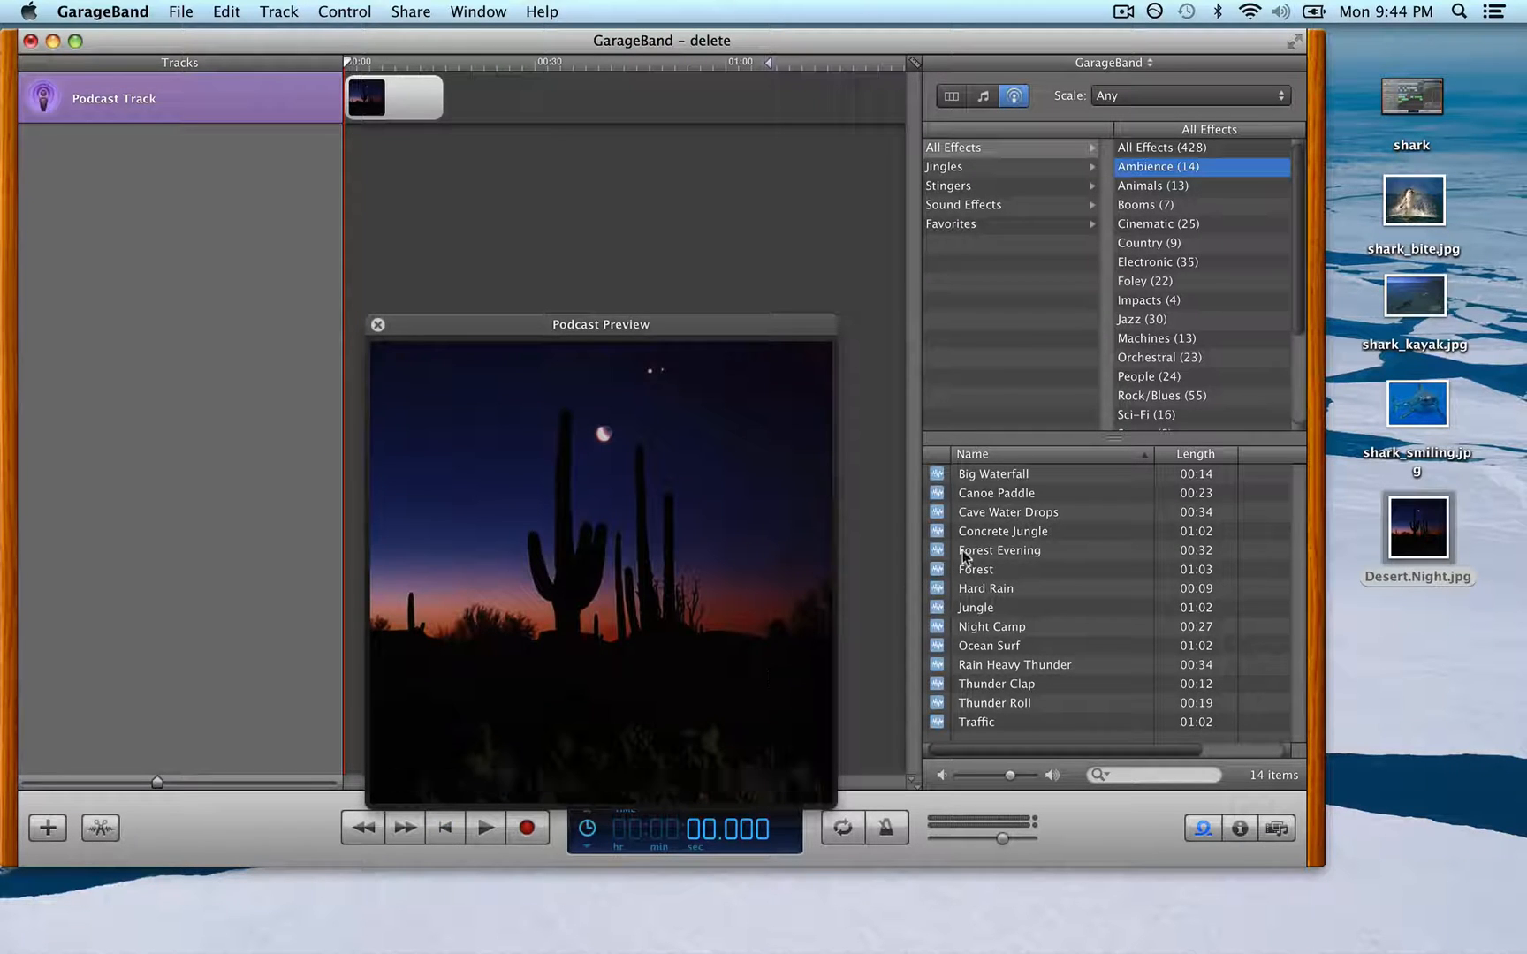
left_click(1031, 561)
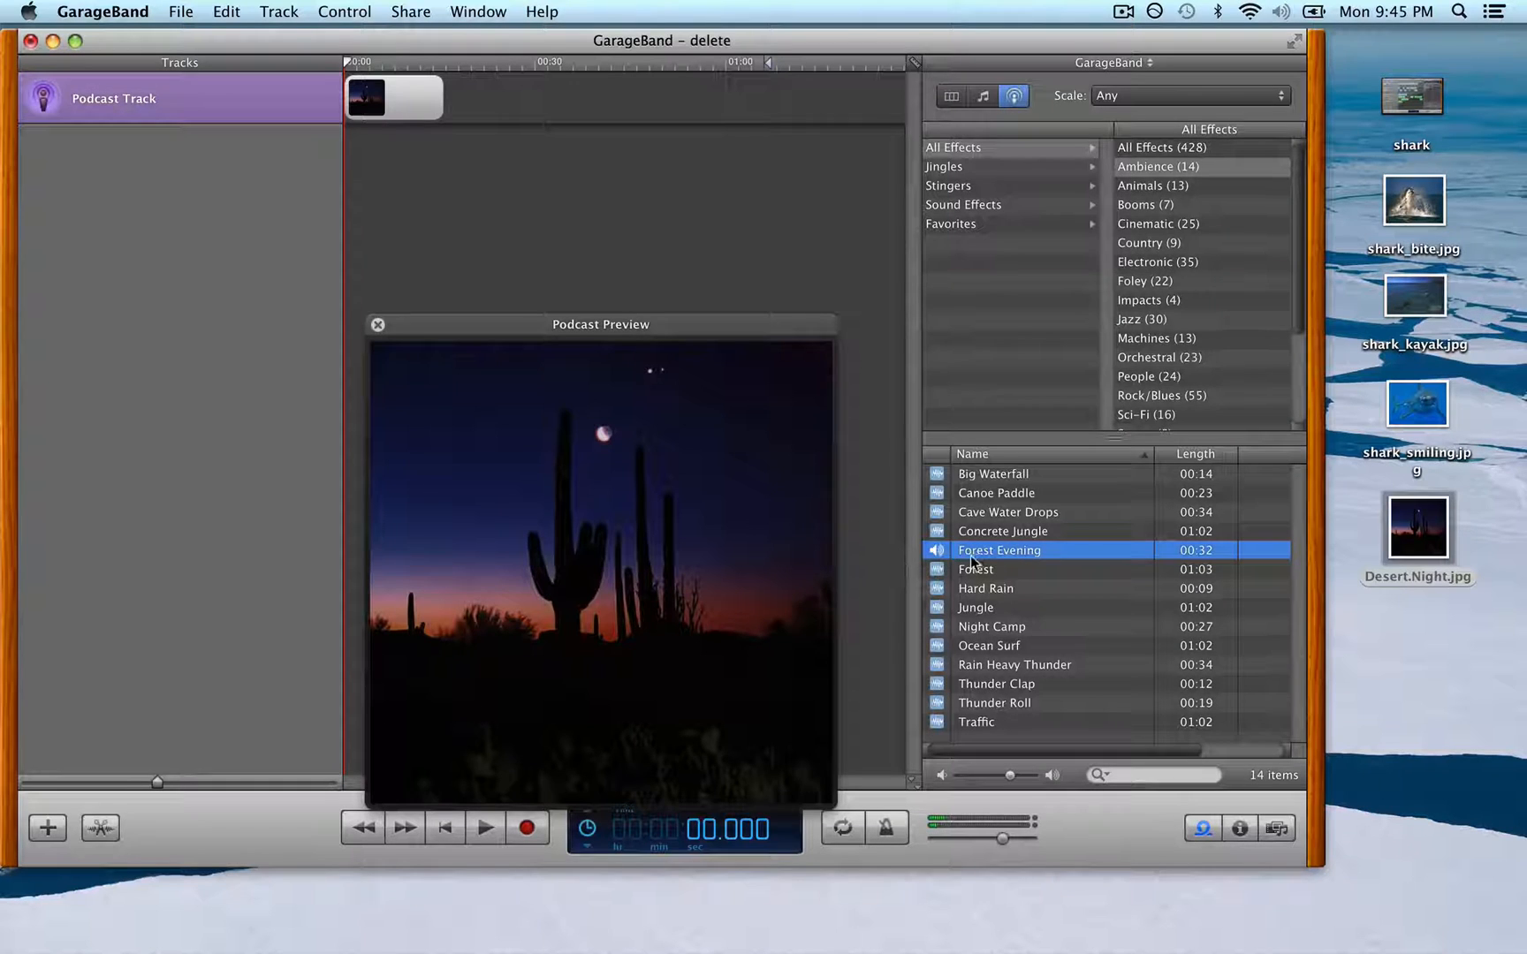
key("space")
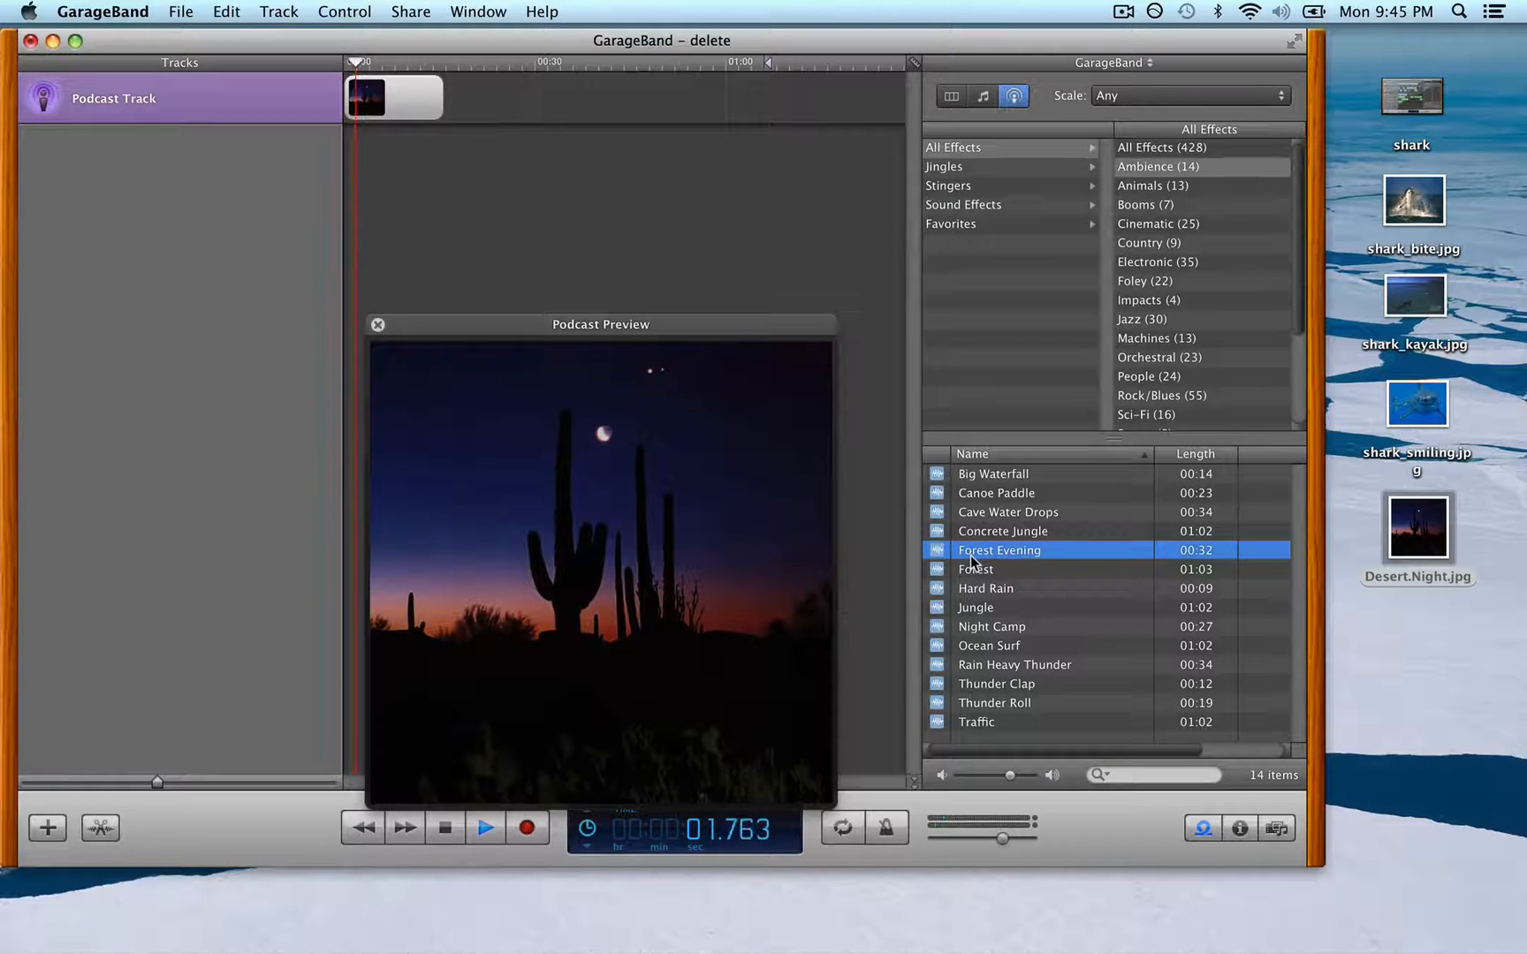
left_click(445, 828)
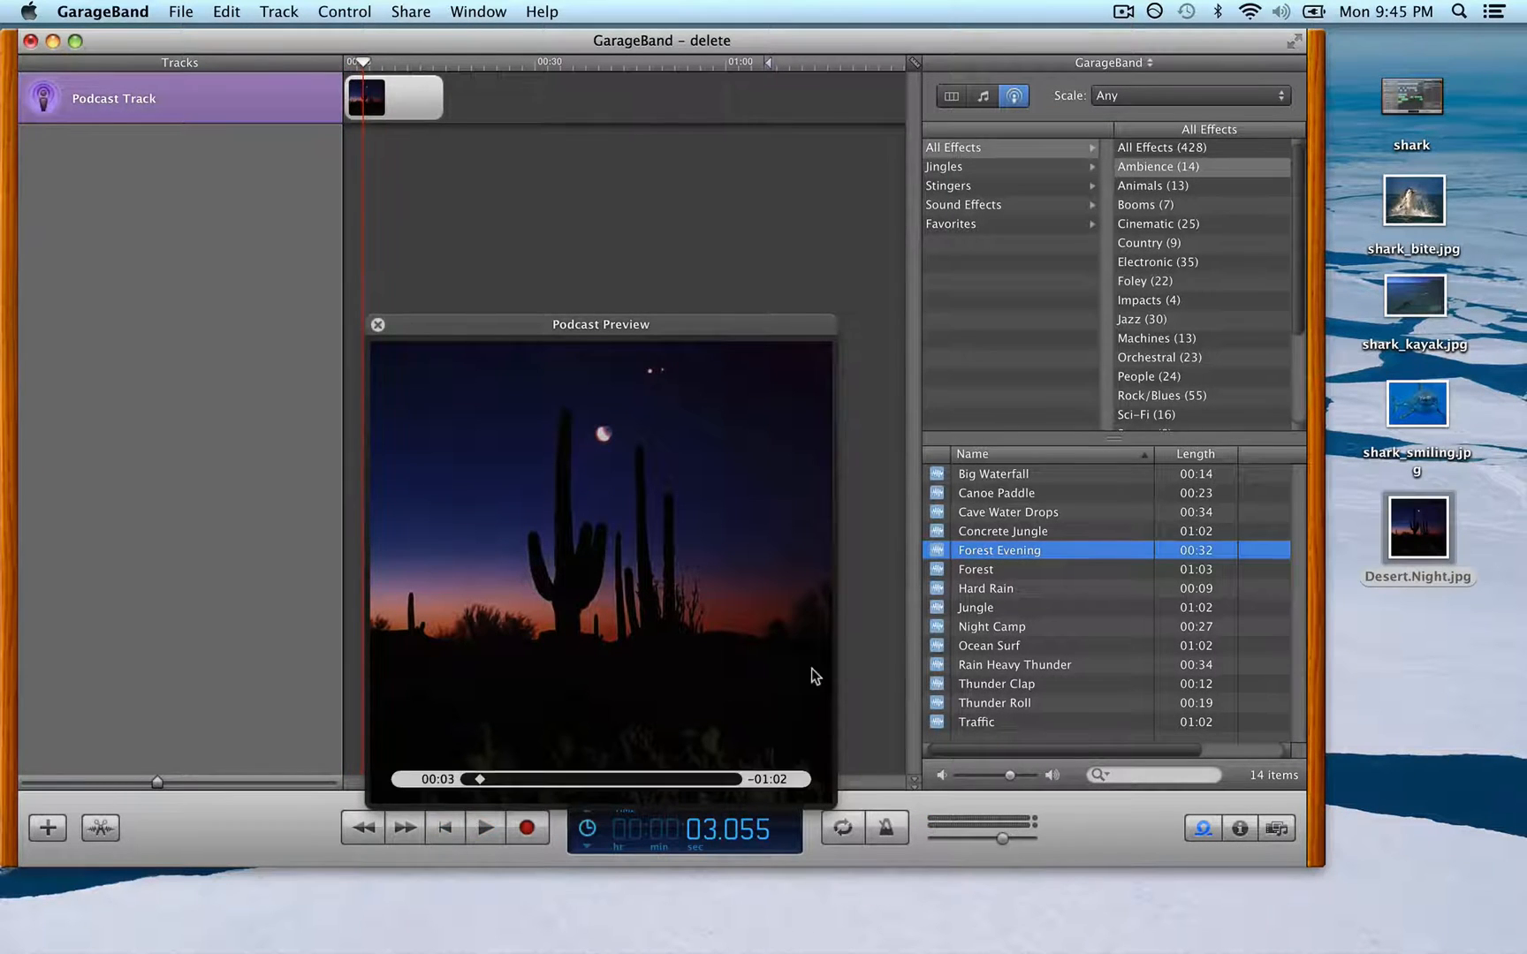
Add the Forest Evening ambience at the start of the timeline as a new track and briefly play the project from the beginning.
left_click_drag(1026, 559, 398, 144)
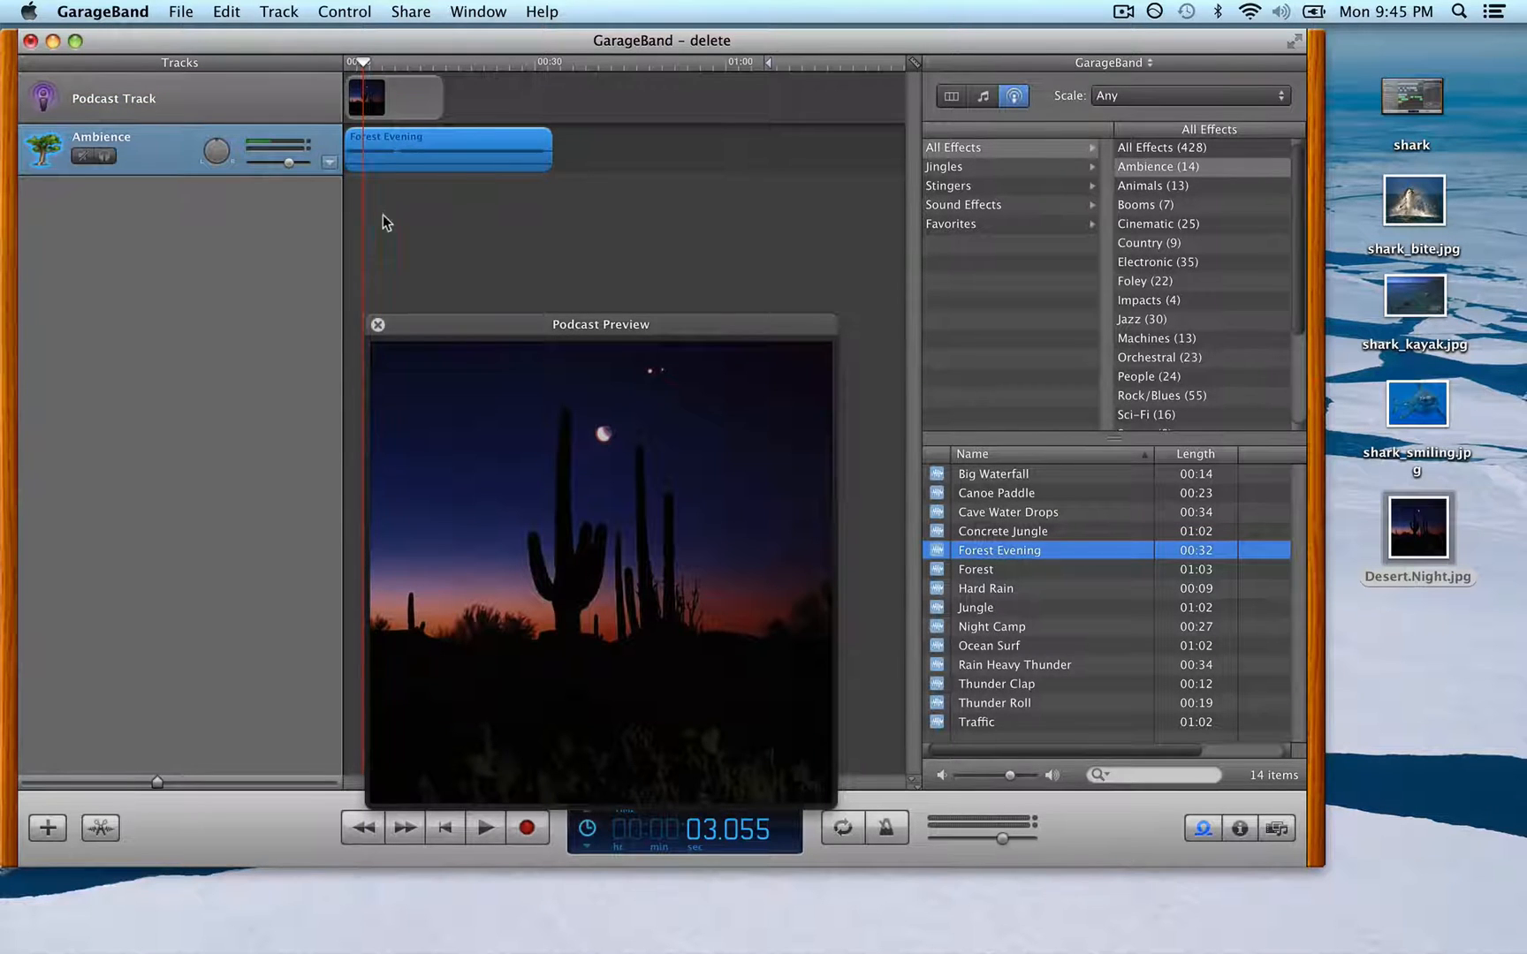
left_click(447, 828)
left_click(486, 828)
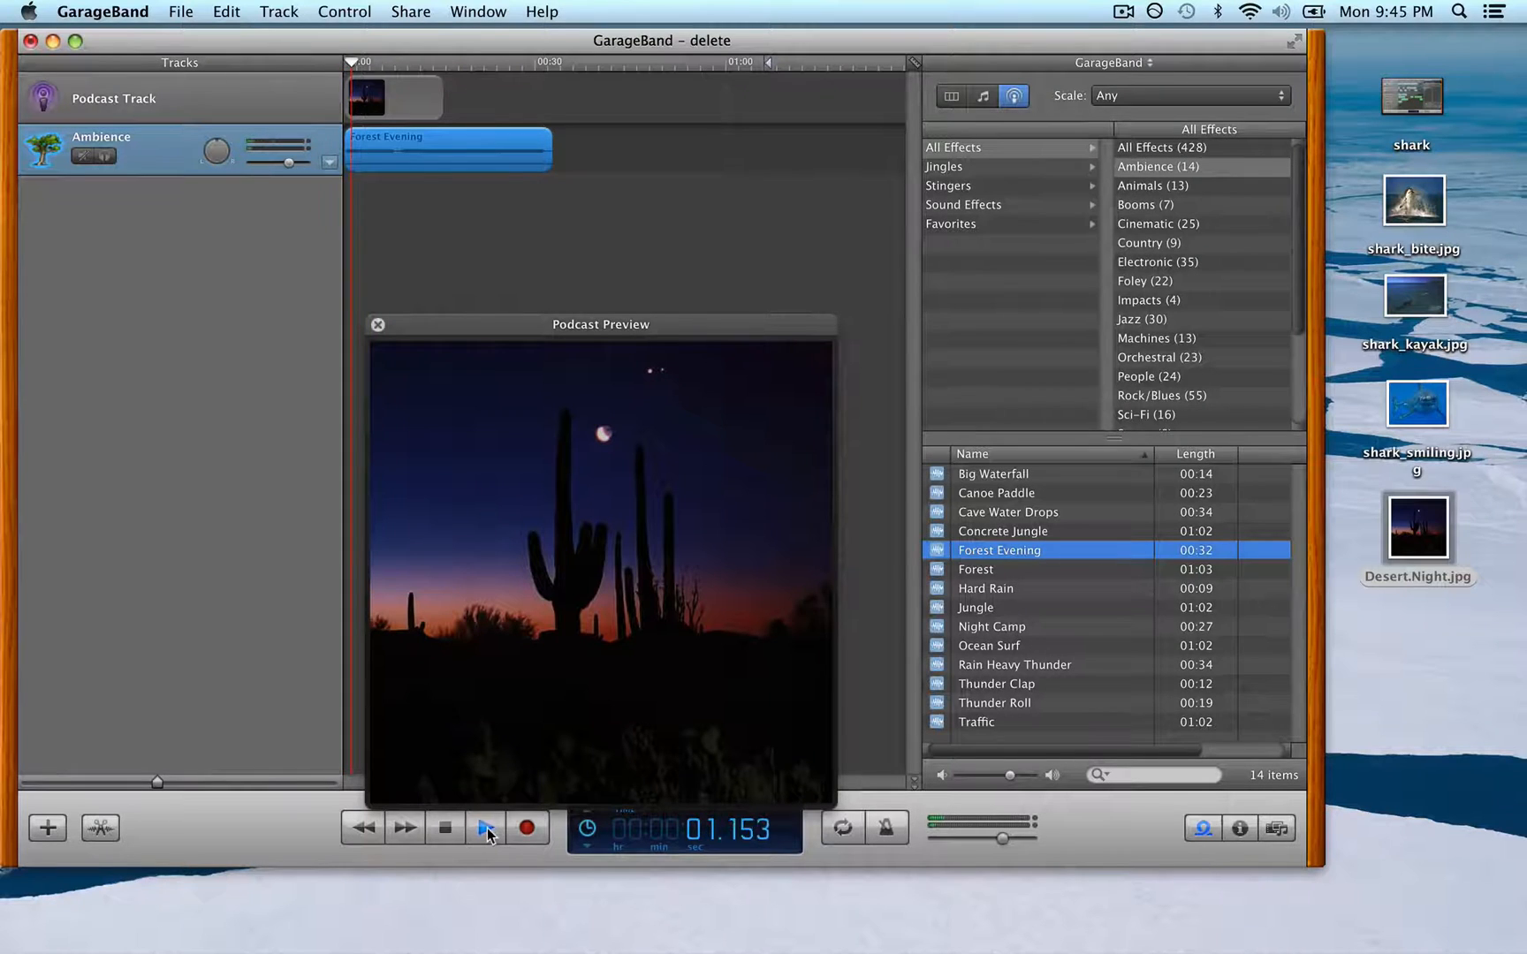
left_click(487, 828)
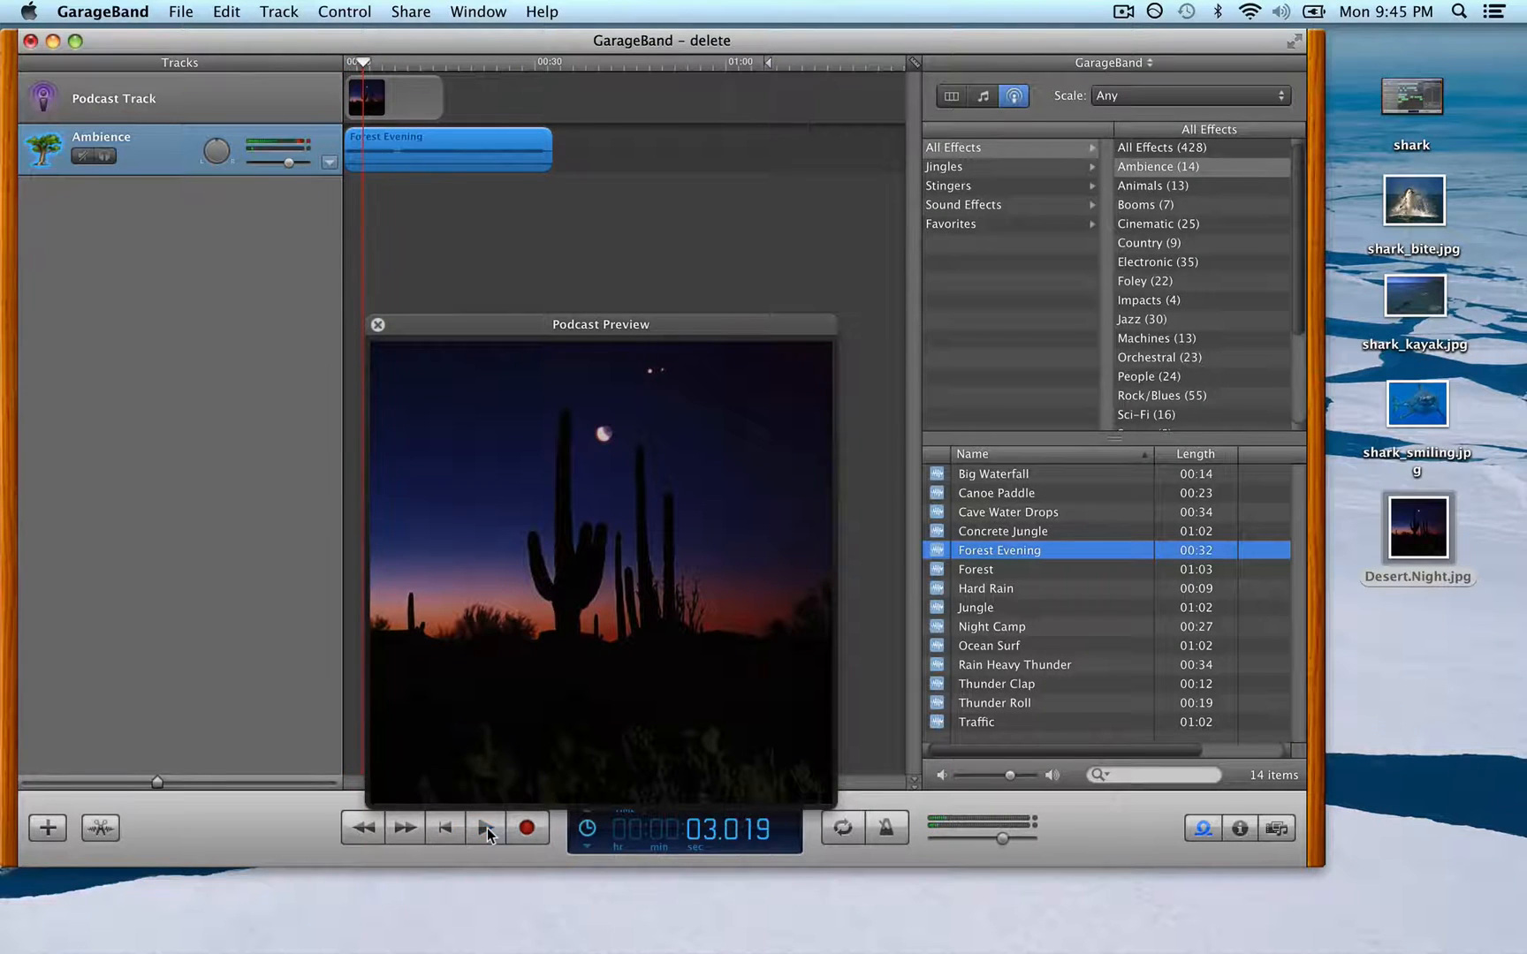
Switch to Safari and add the coyote howling WAV from its downloads to GarageBand as a new track, aligned to the timeline start.
mouse_move(528, 699)
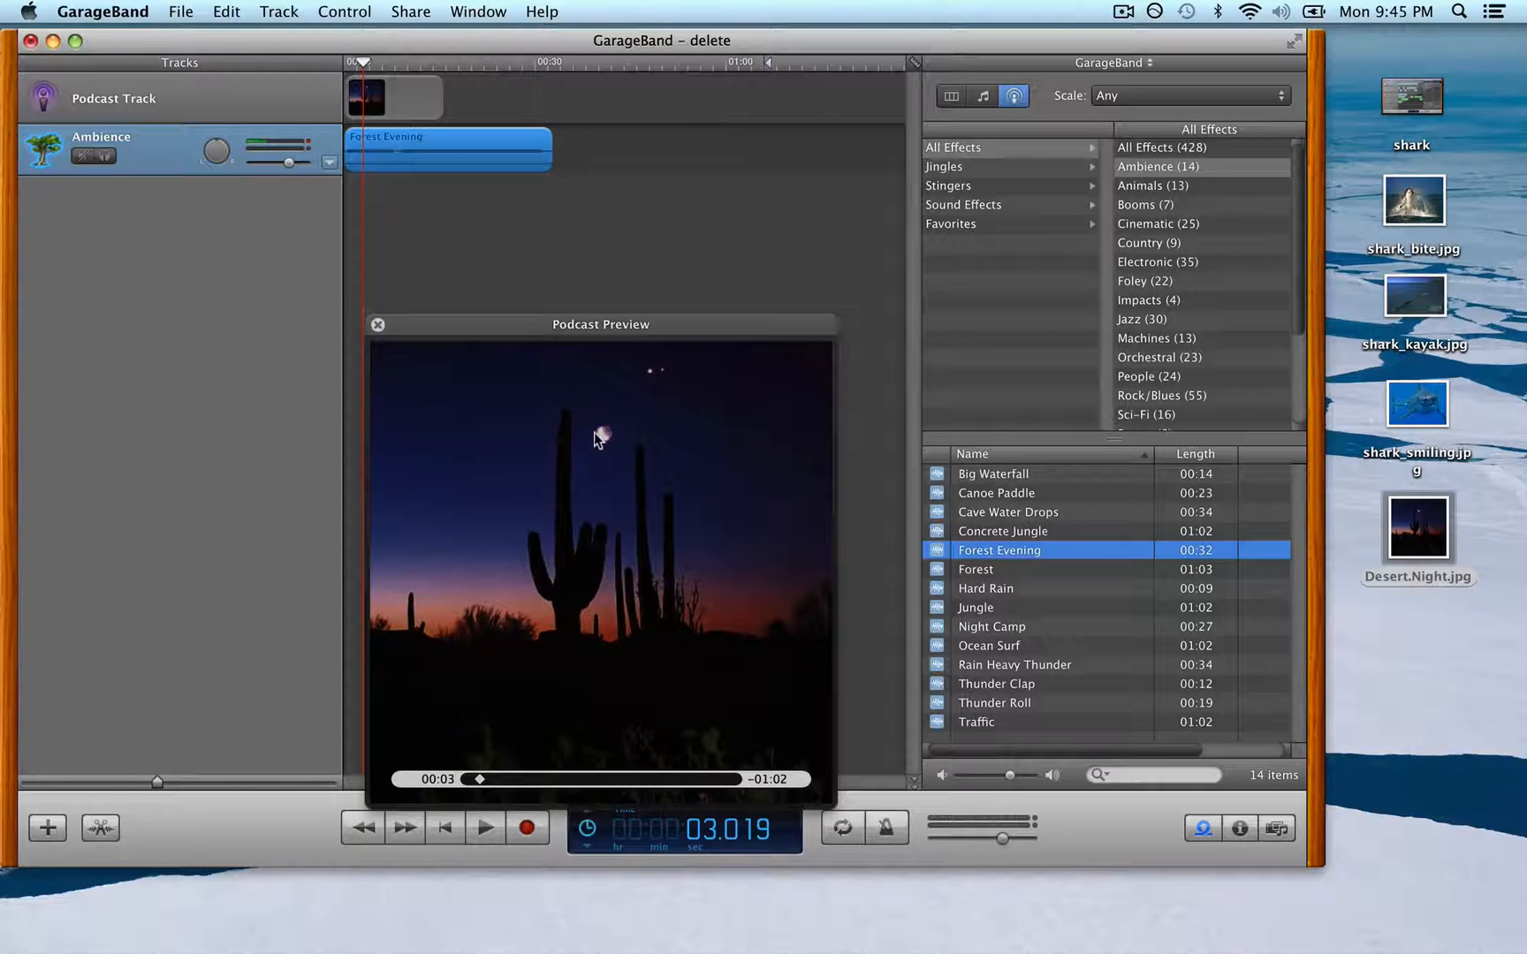
mouse_move(1355, 908)
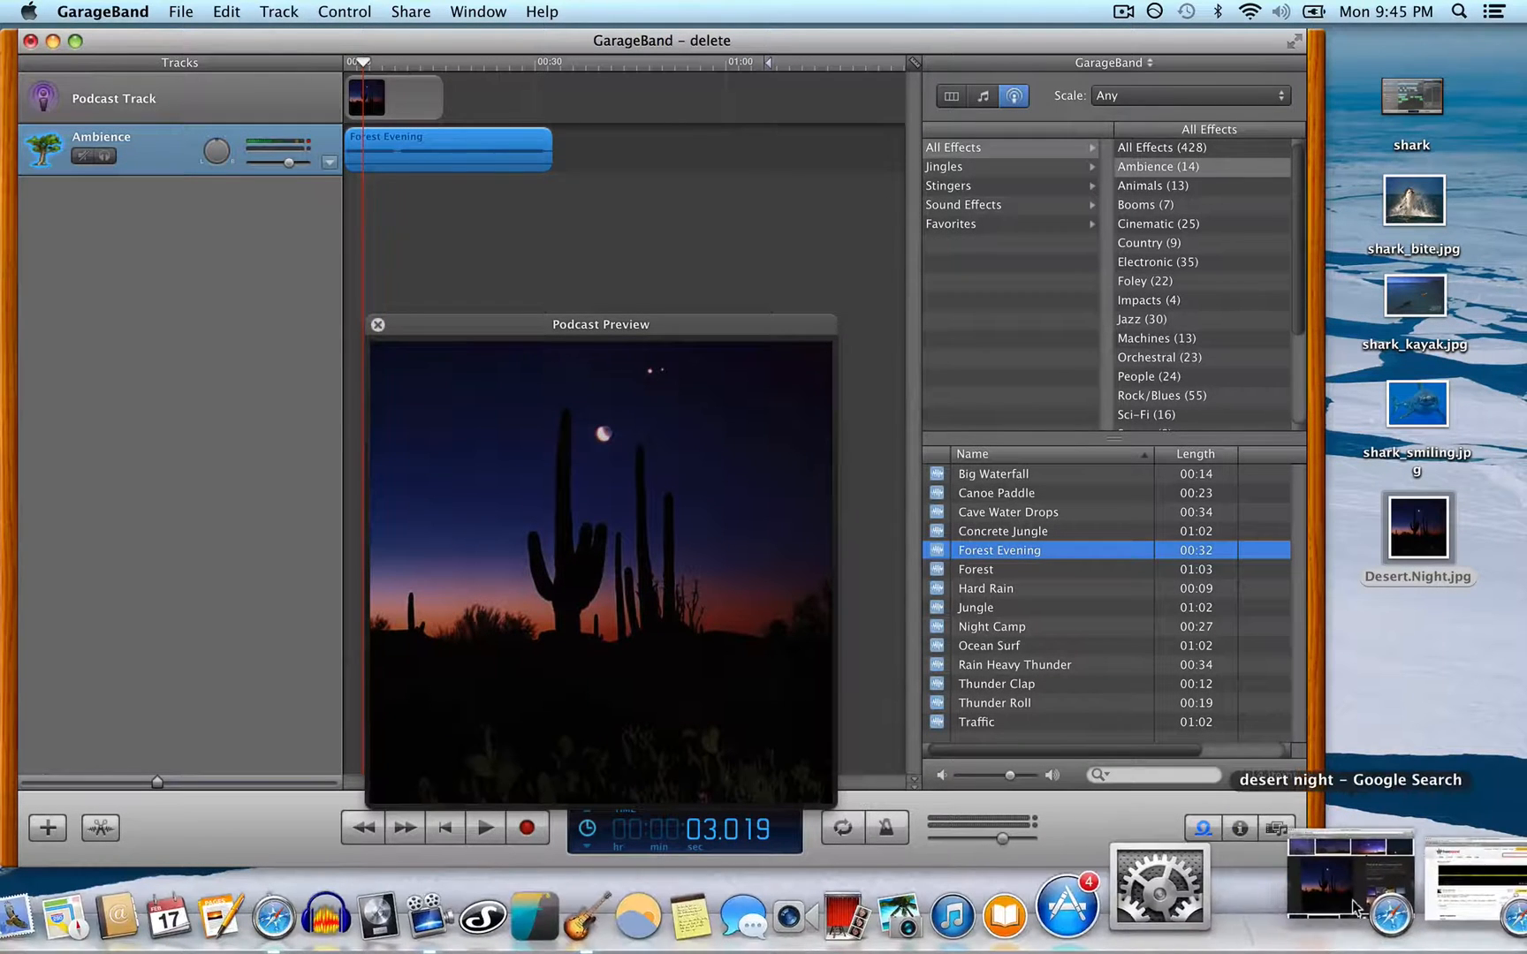
left_click(1399, 887)
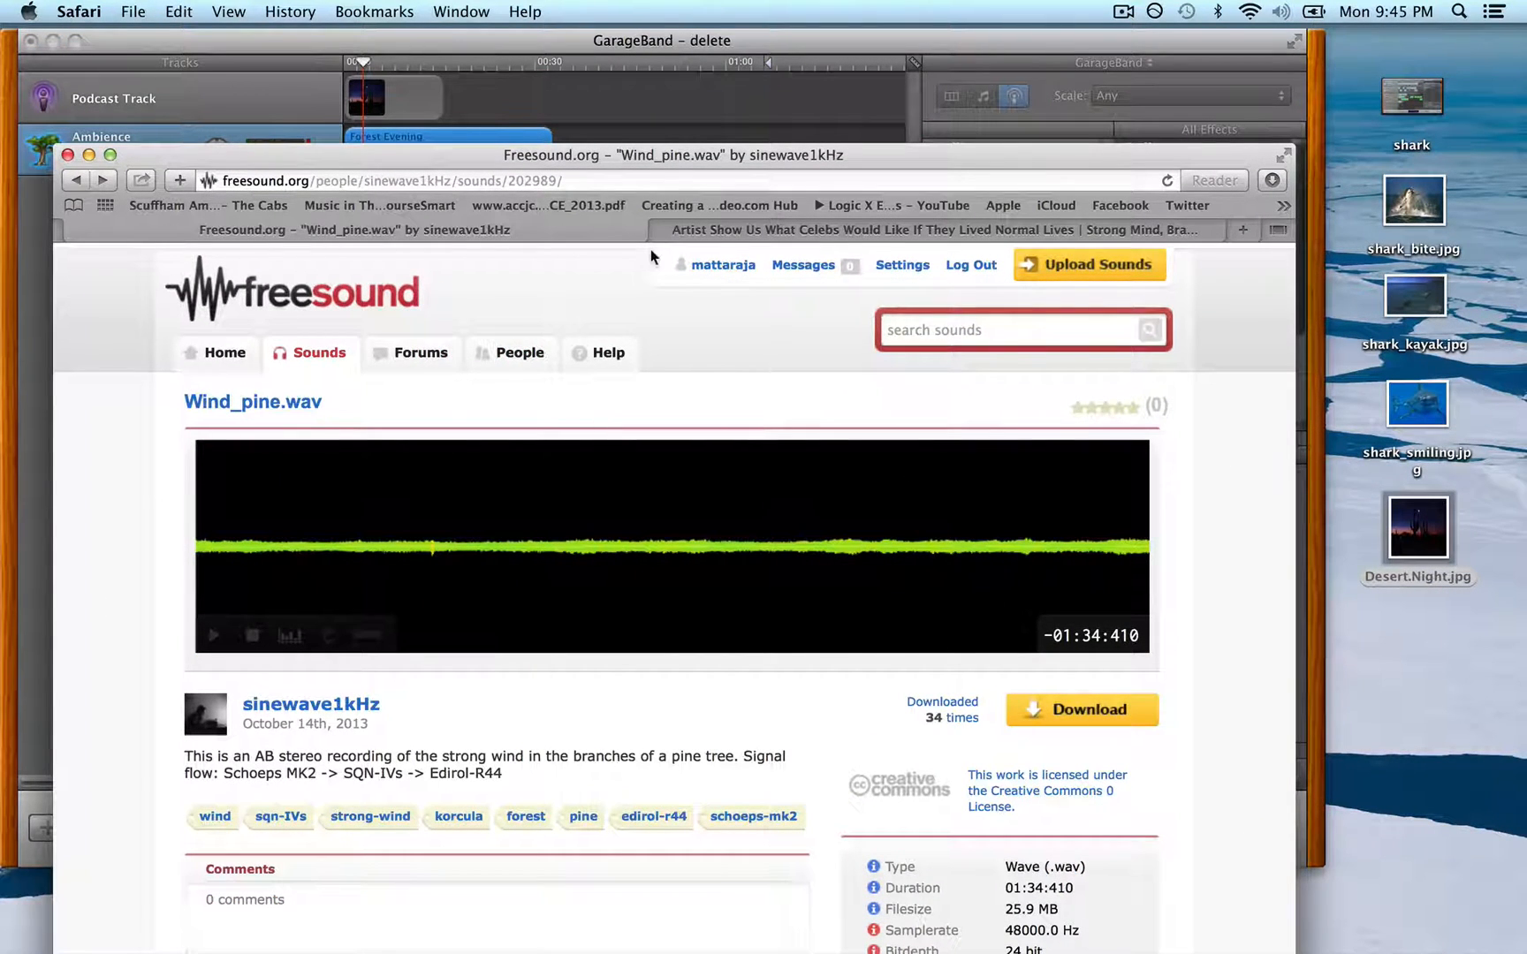
left_click_drag(663, 155, 664, 278)
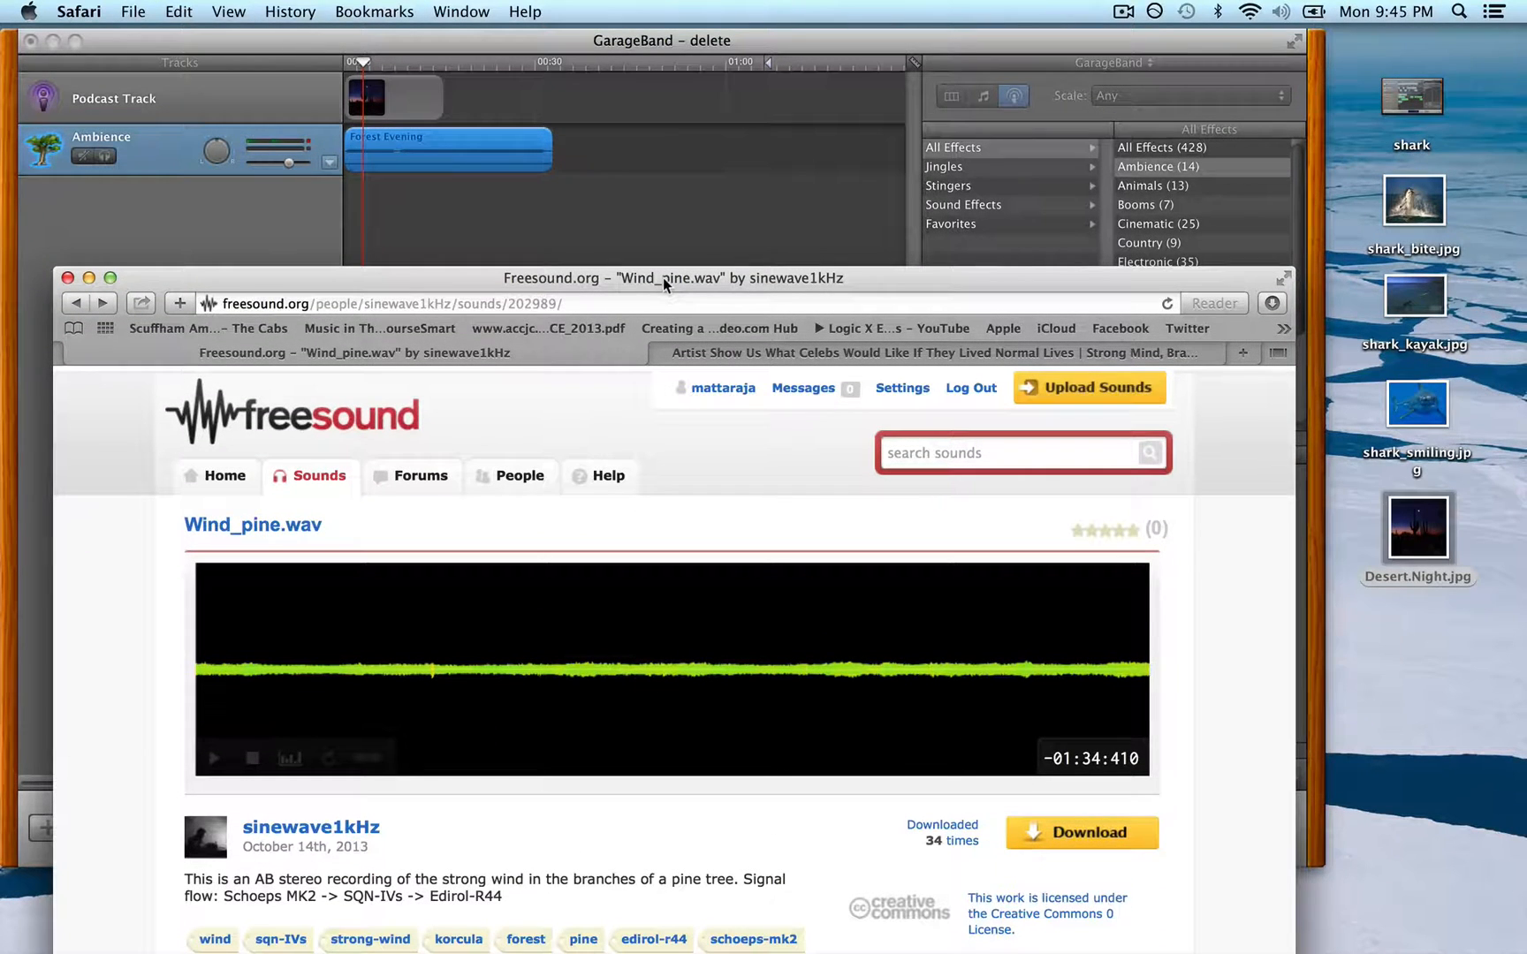
left_click(1273, 304)
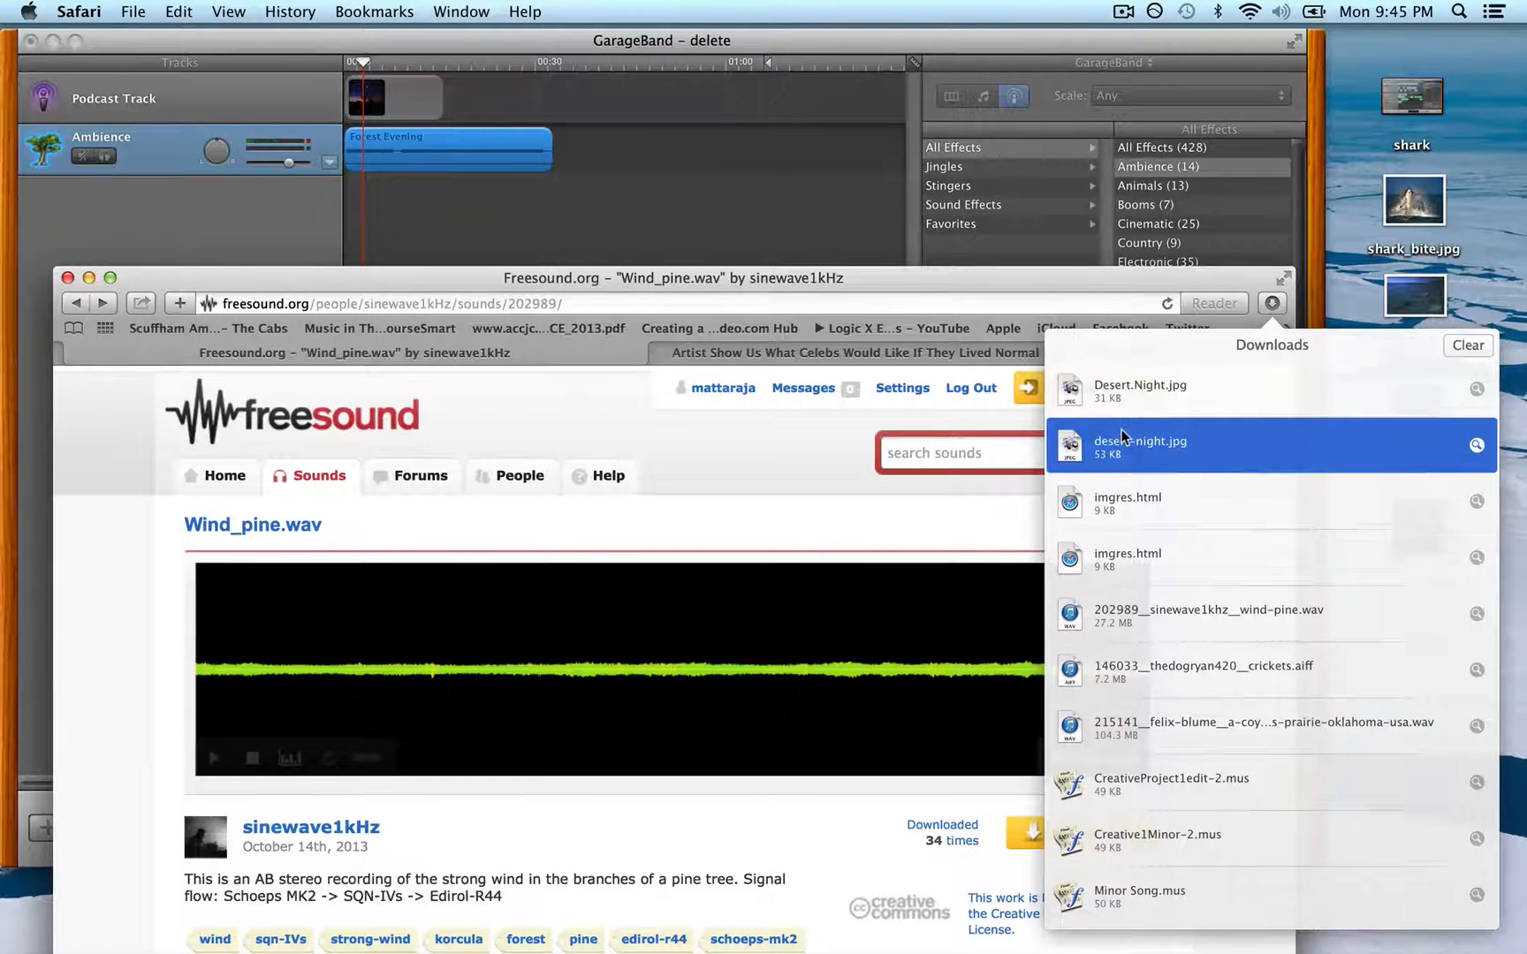
scroll(1122, 431, "down", 3)
left_click_drag(1070, 605, 354, 198)
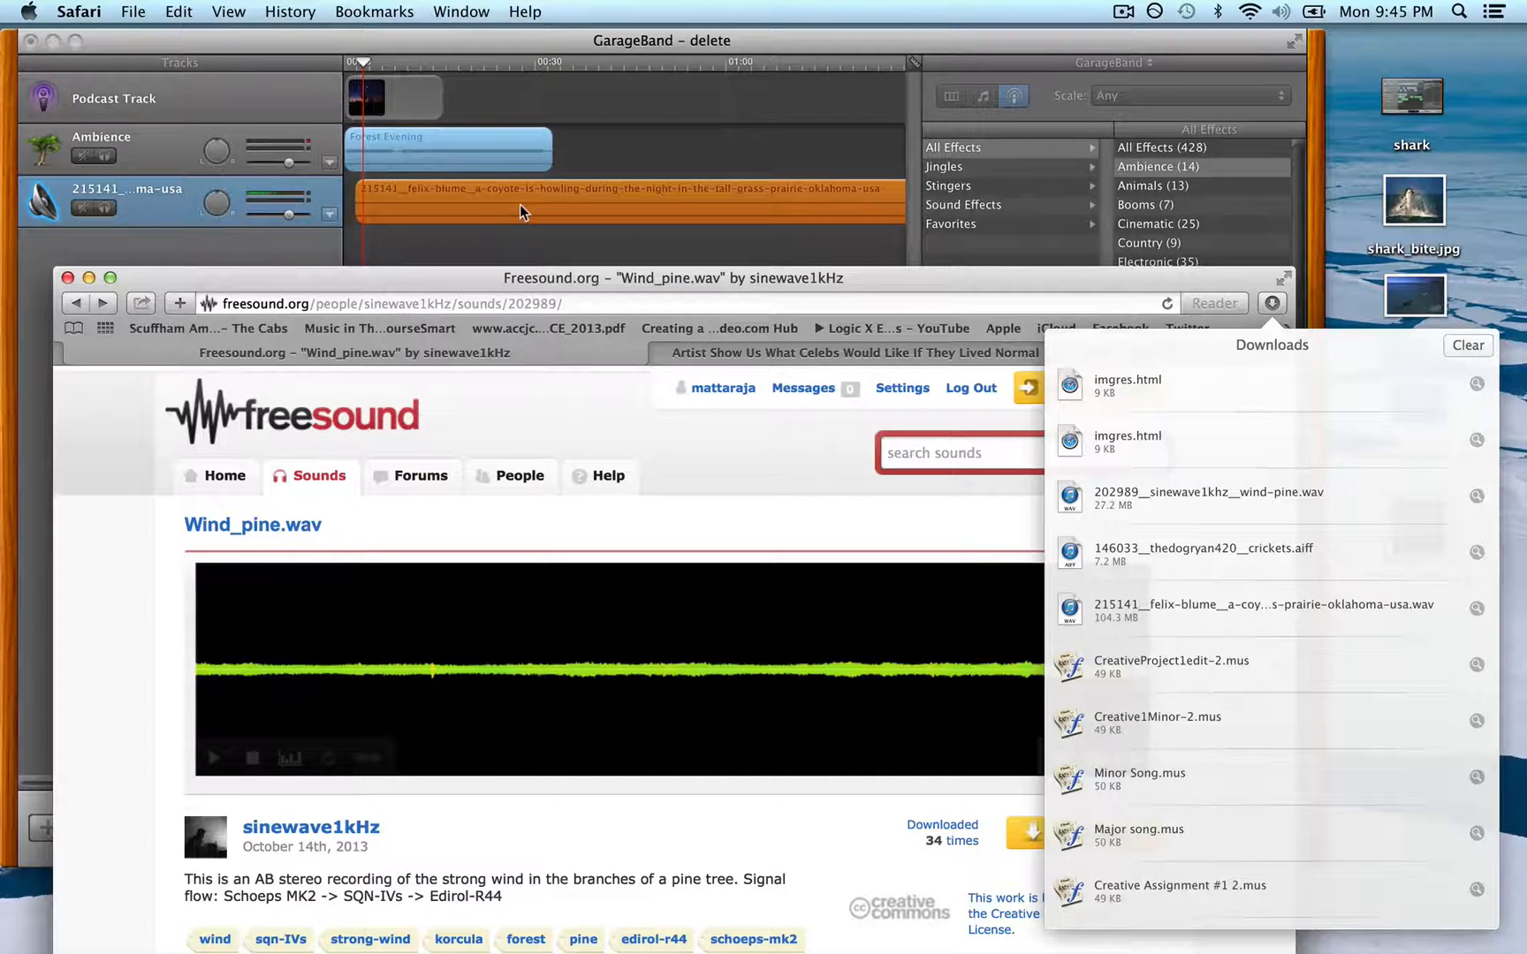
left_click_drag(474, 202, 459, 201)
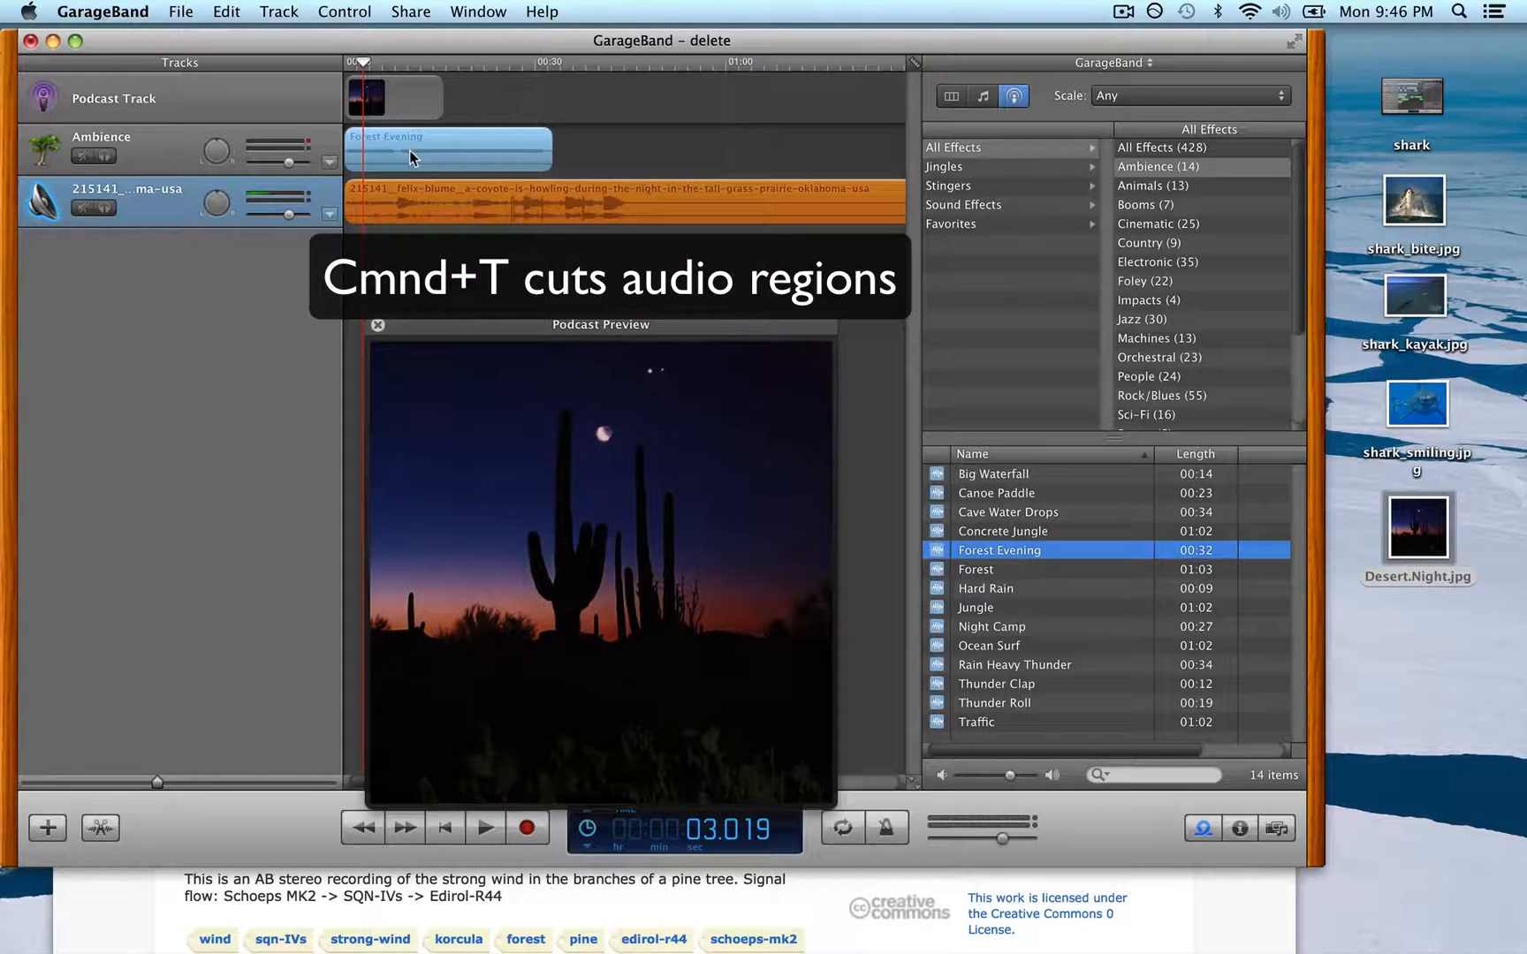
Play the project with the coyote recording and try trimming the start of its region.
key("space")
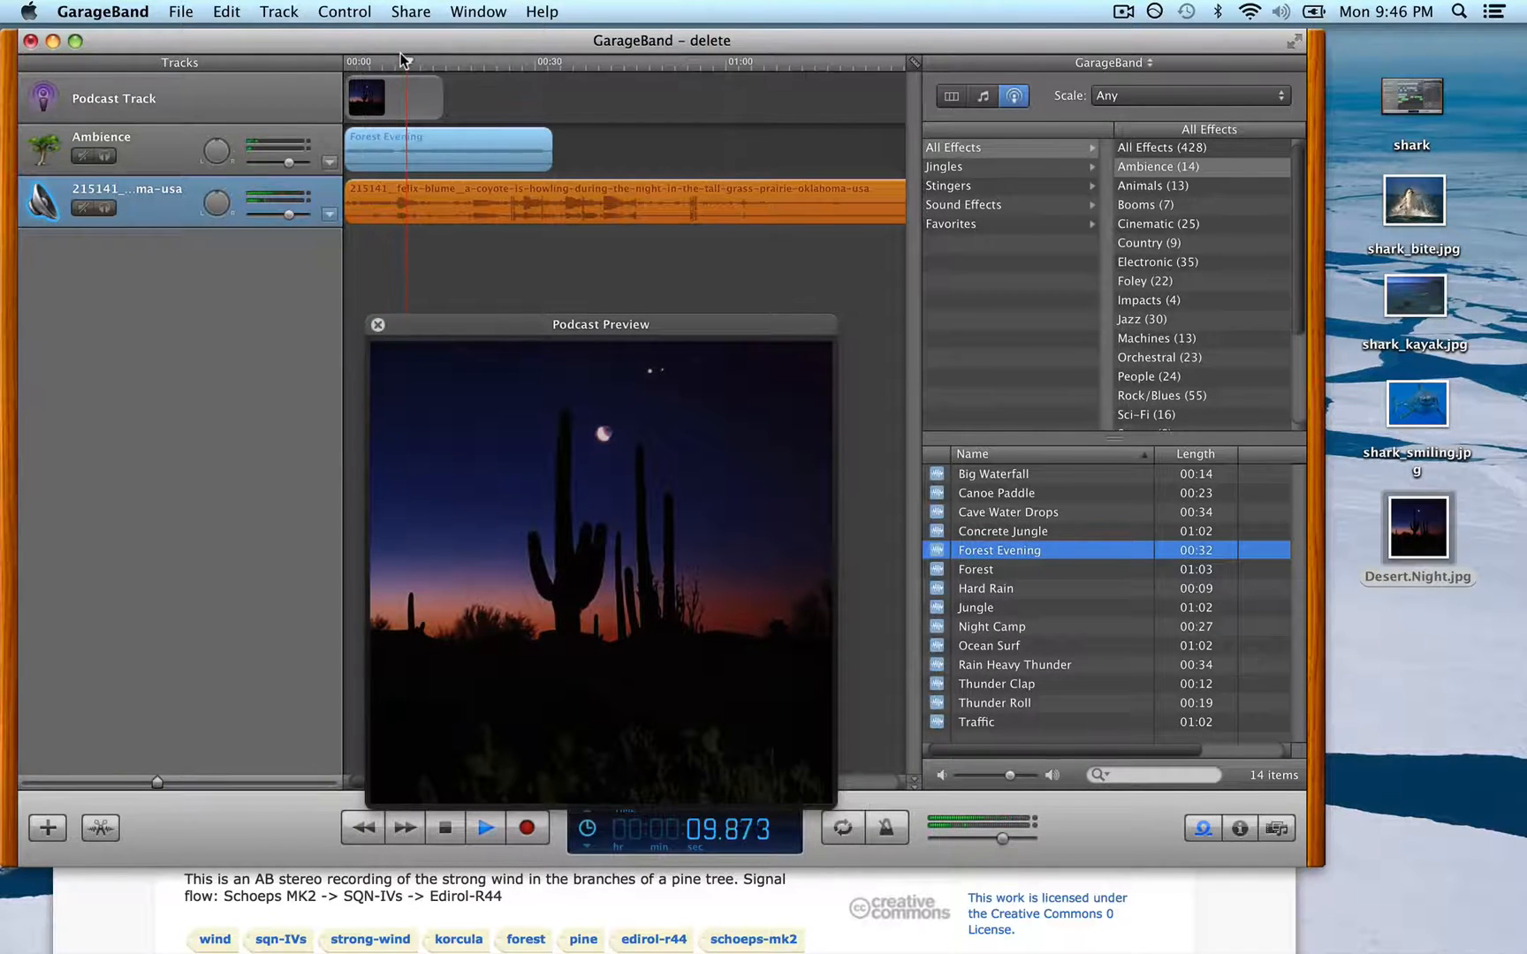
key("space")
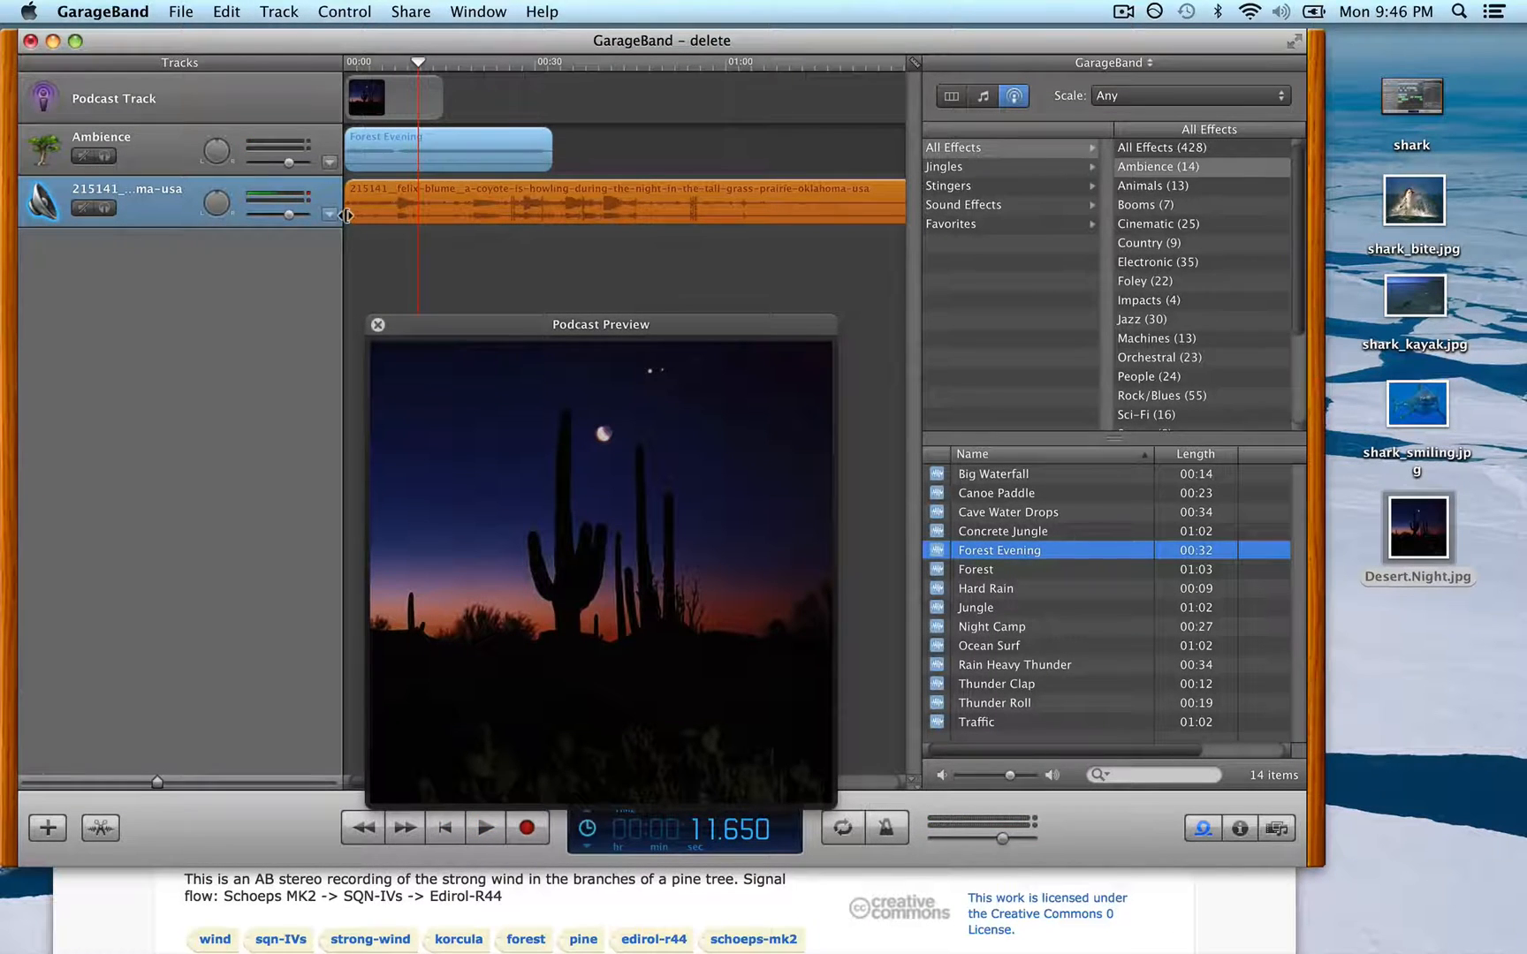
left_click_drag(346, 215, 410, 208)
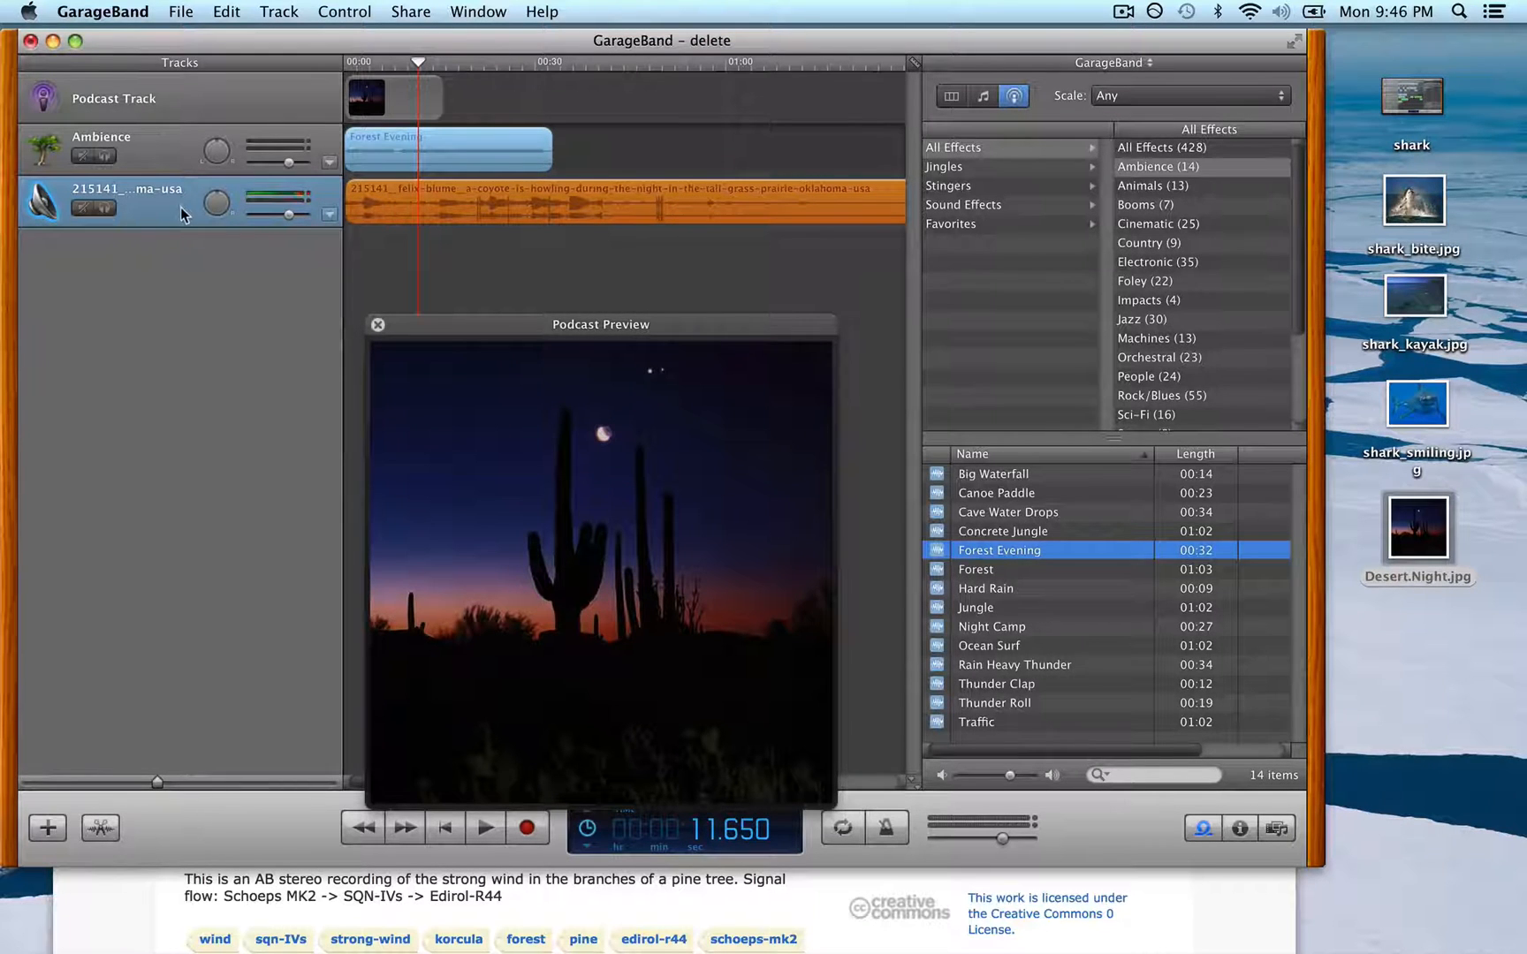
Draw a track volume curve on the coyote track that fades in over about 3 seconds and dips by about 9 seconds.
key("a")
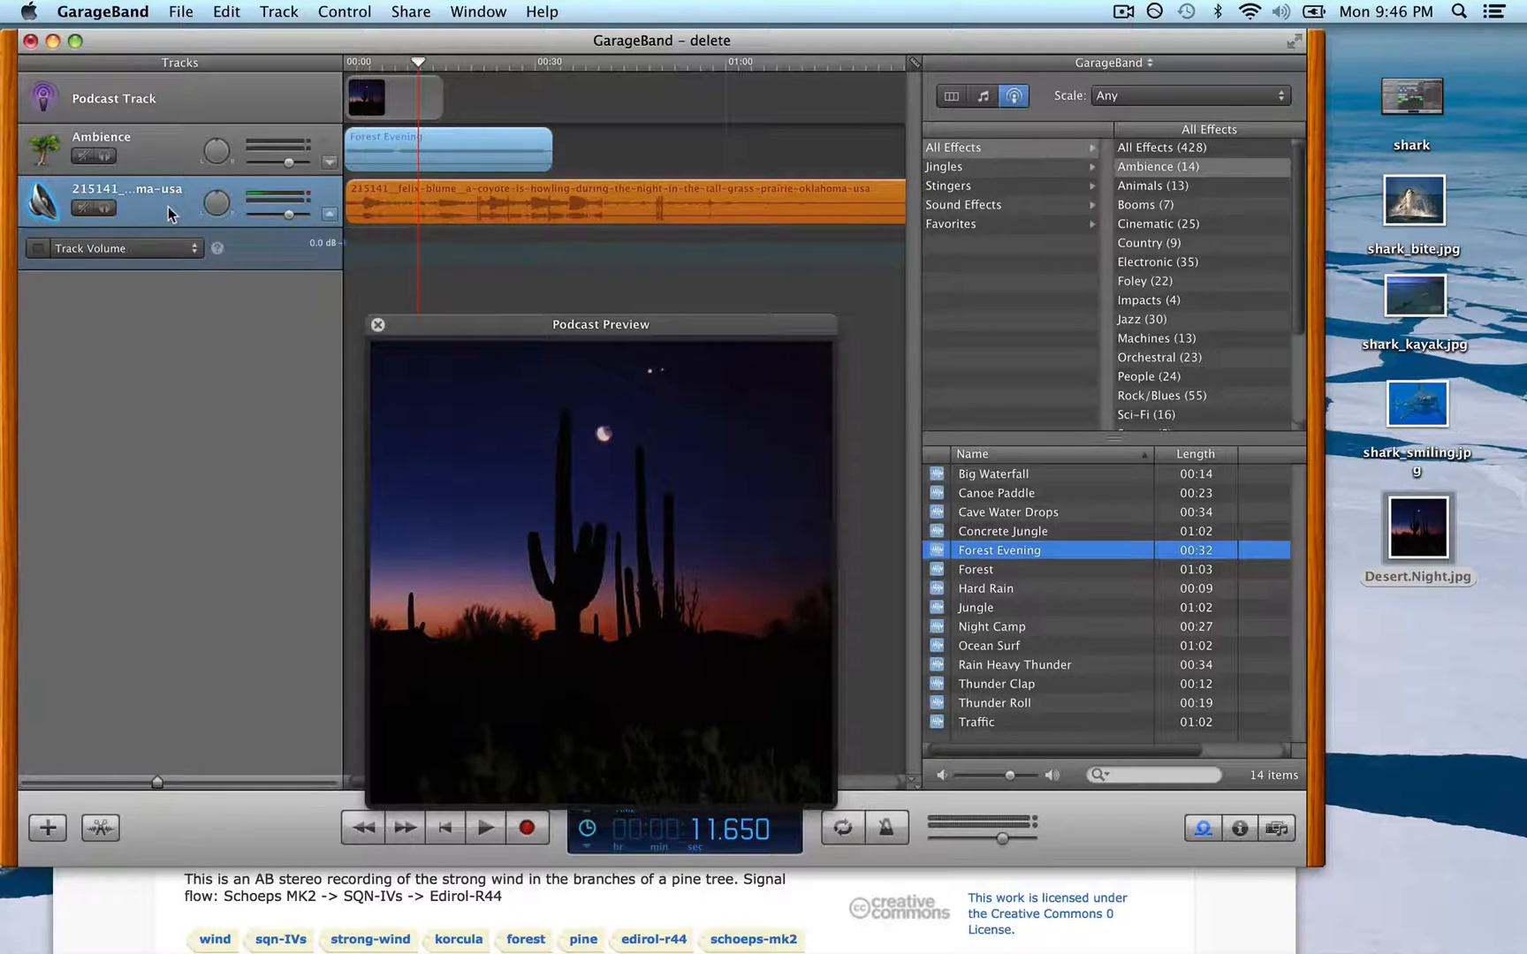
left_click(360, 242)
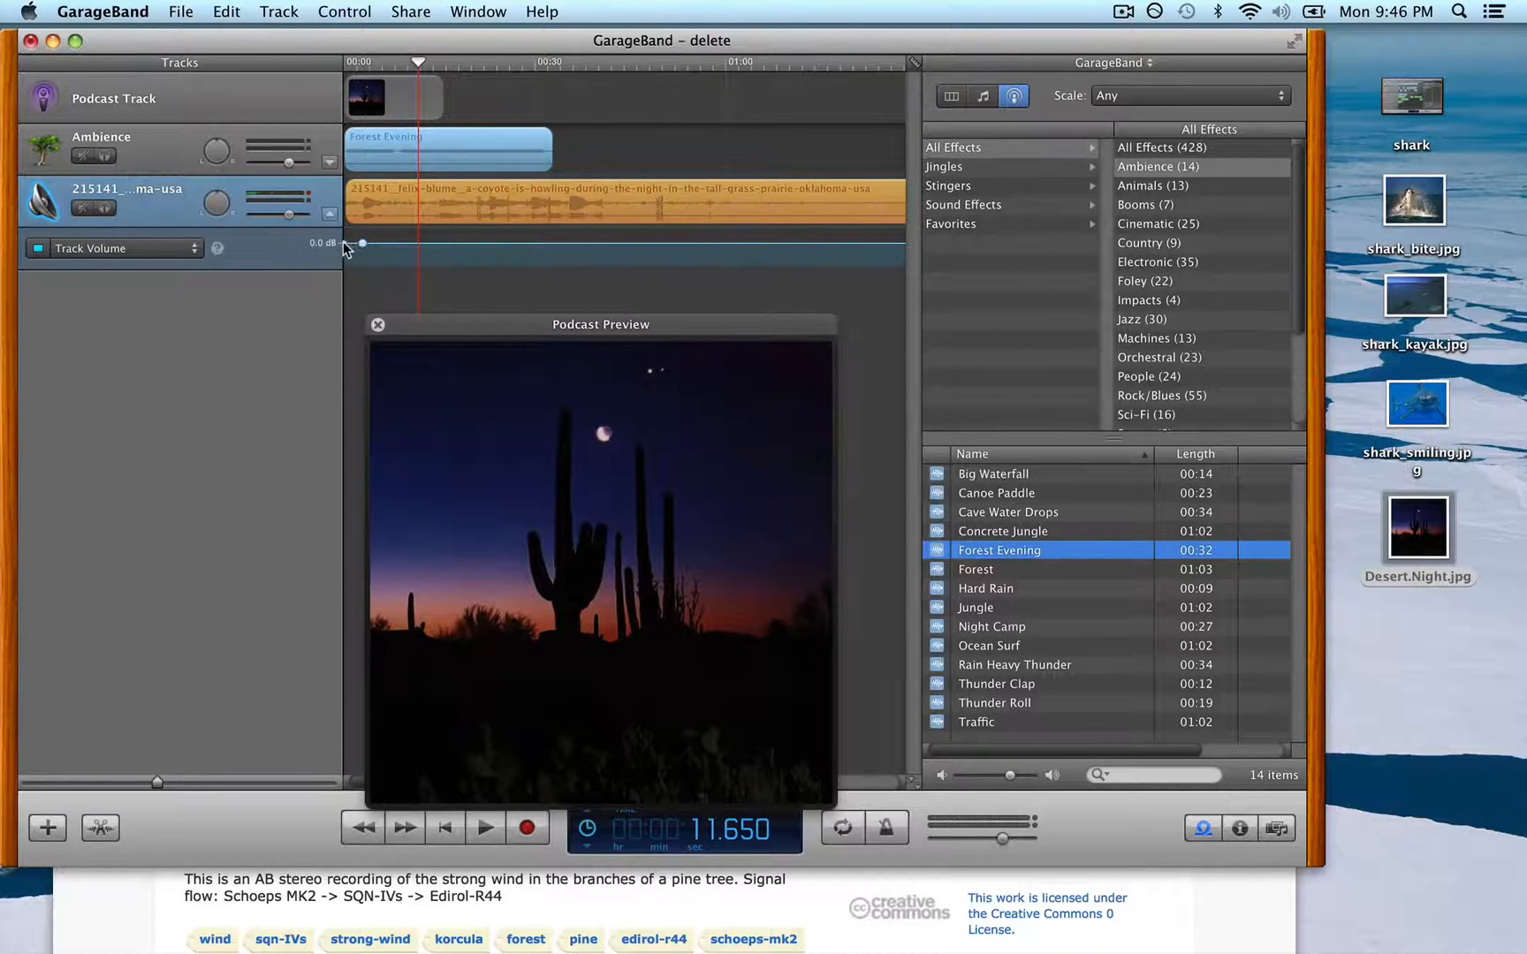
left_click_drag(345, 256, 346, 259)
left_click(400, 244)
left_click_drag(401, 244, 400, 255)
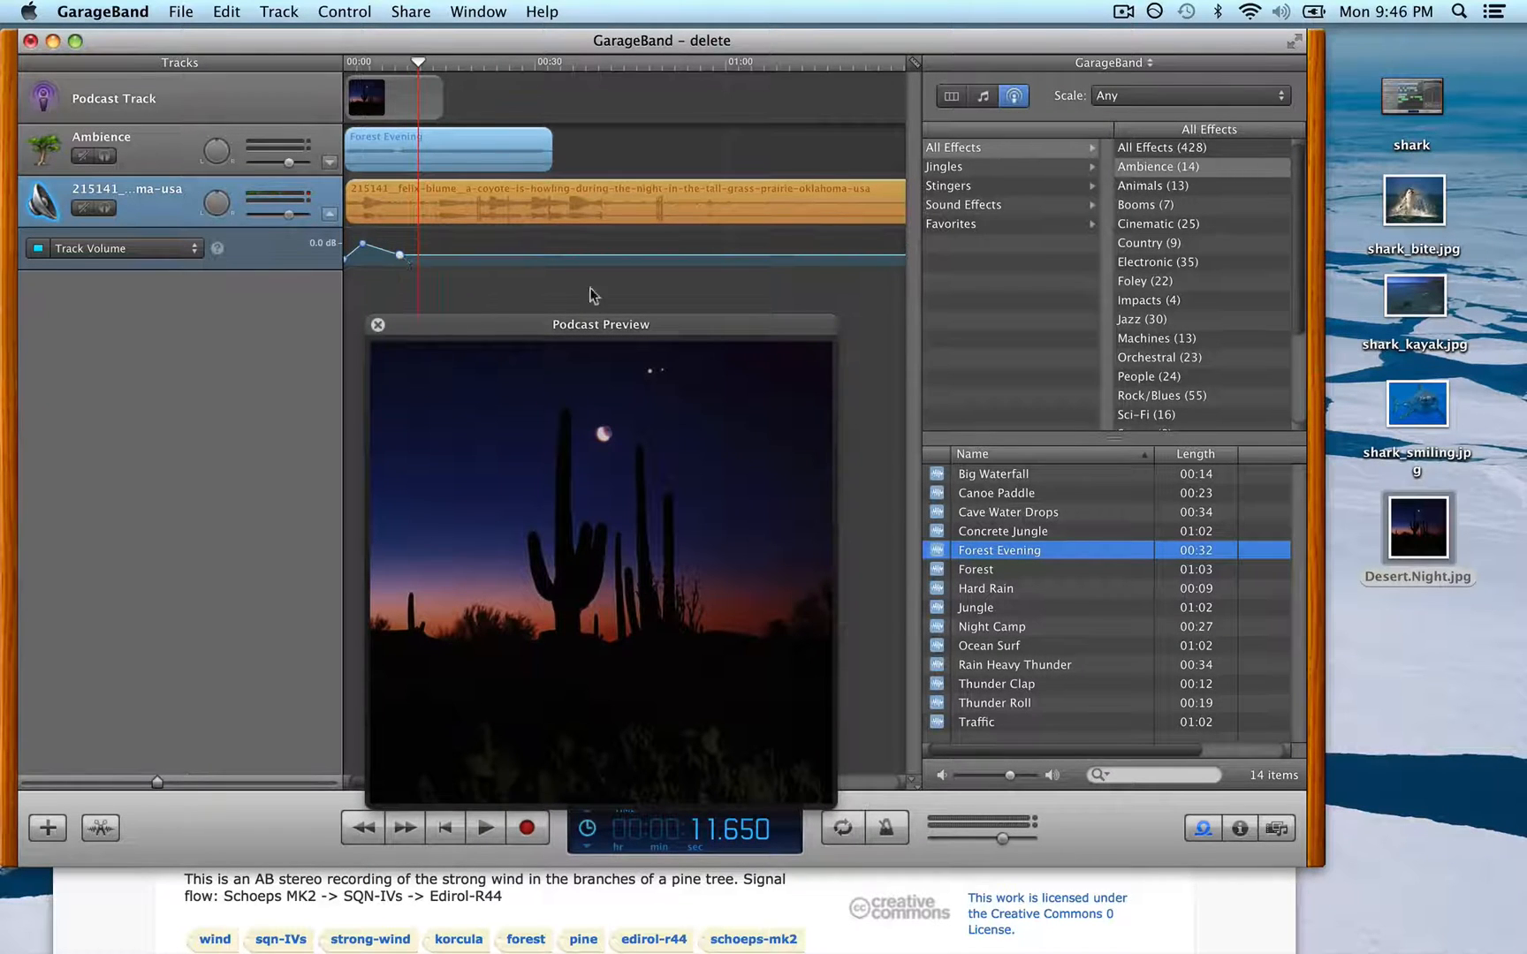
Close the Podcast Preview and add the crickets AIFF from Safari's downloads as a new GarageBand track, aligned to the timeline start.
left_click(378, 325)
left_click(1135, 907)
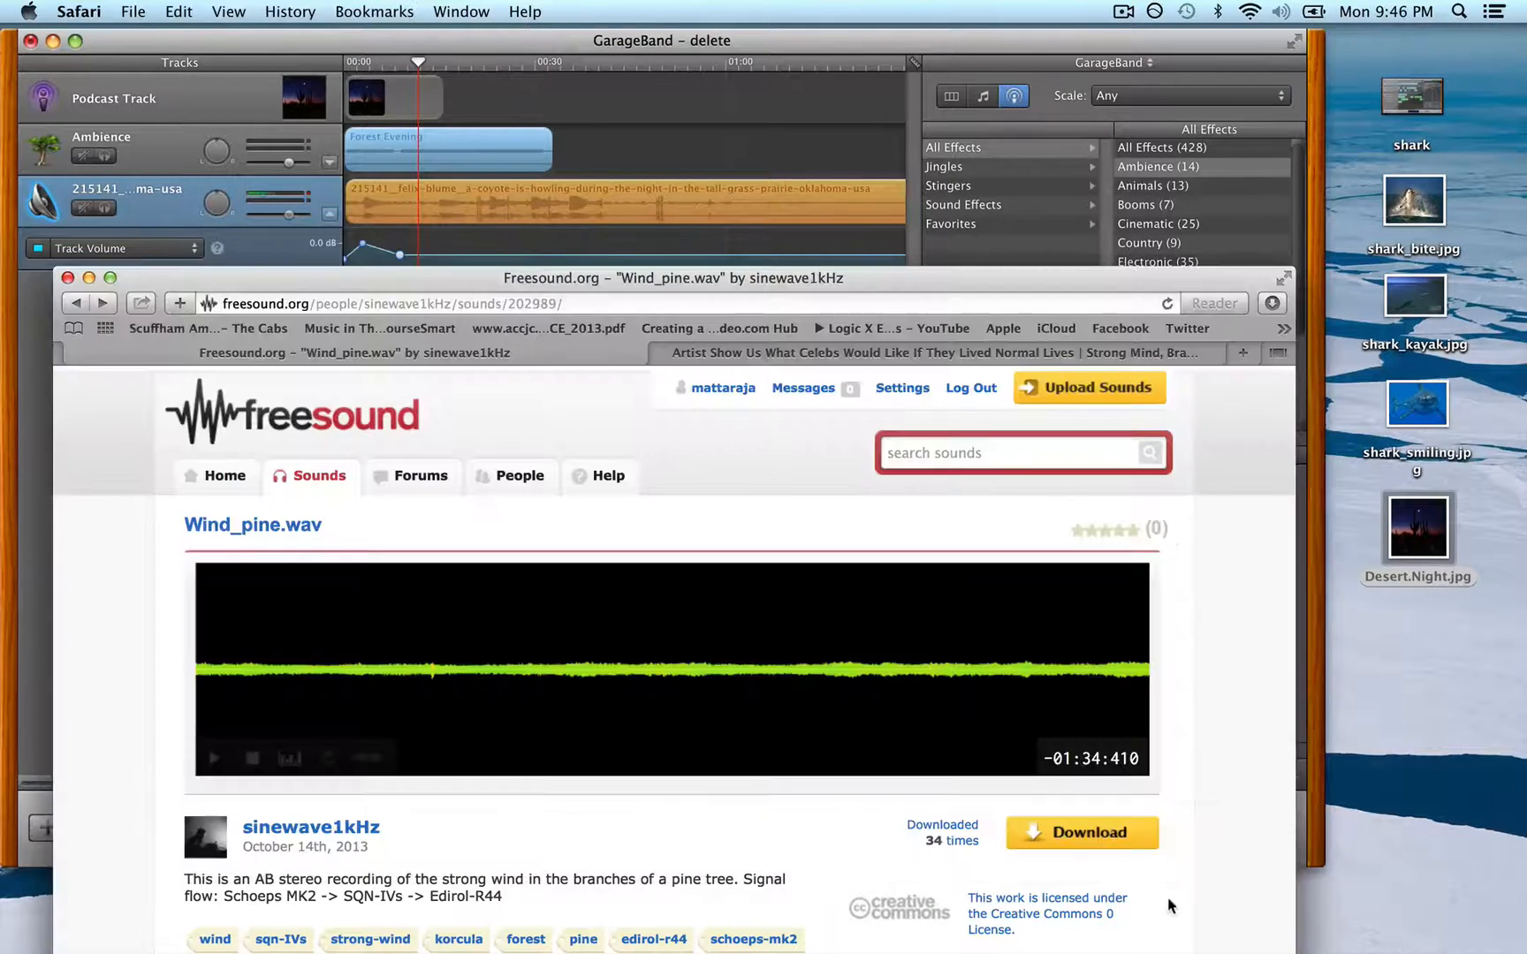
left_click(1272, 303)
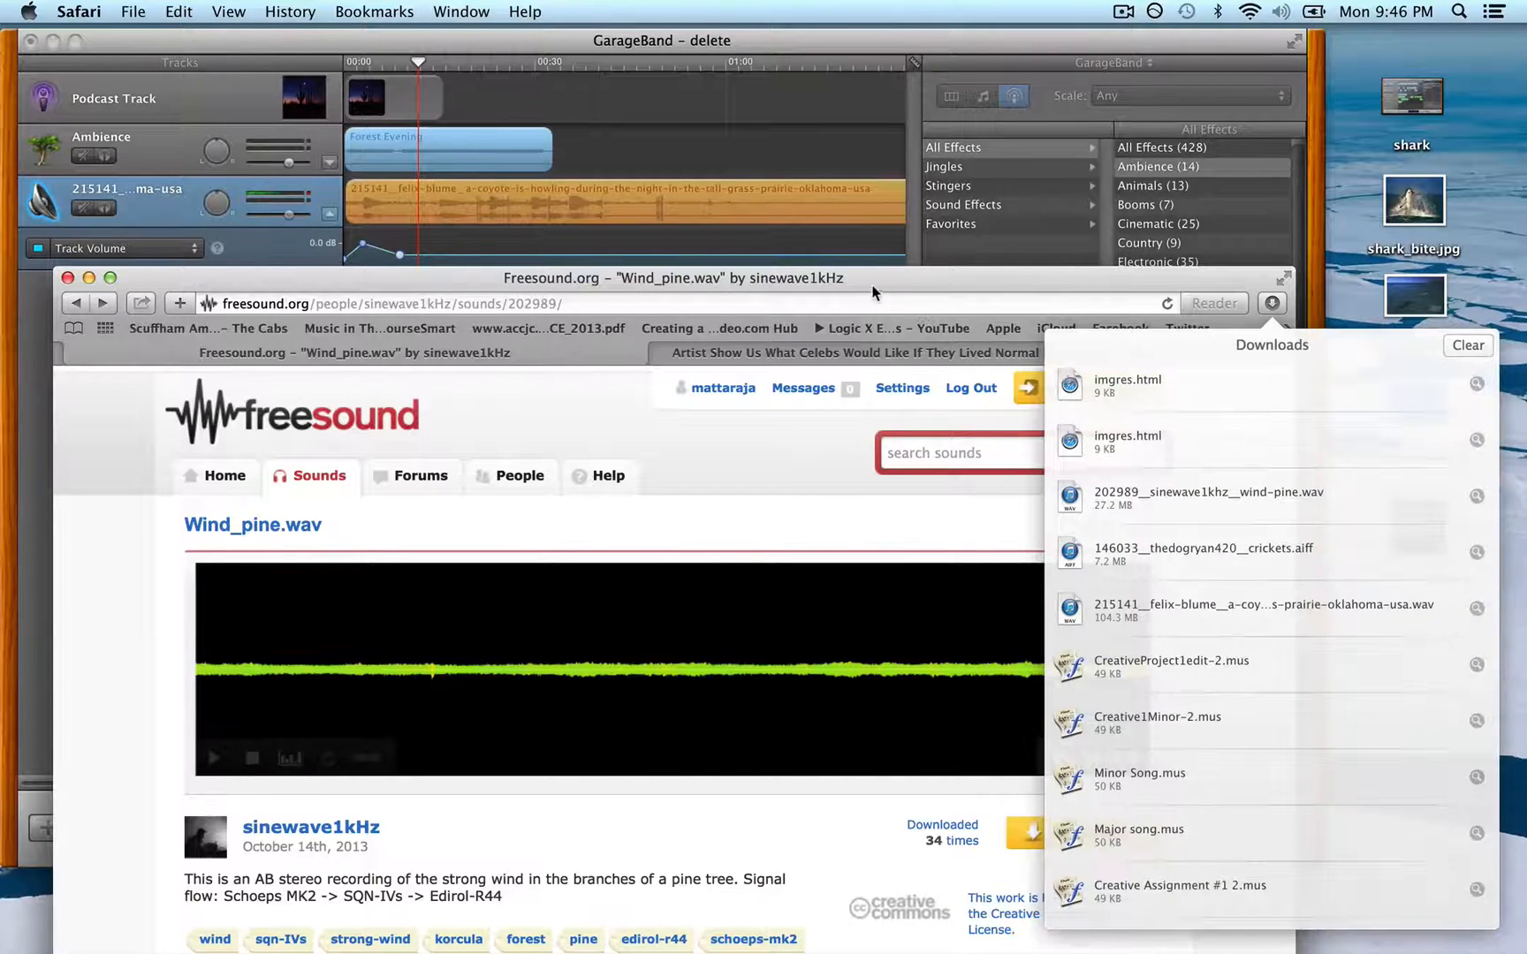
left_click_drag(869, 287, 884, 367)
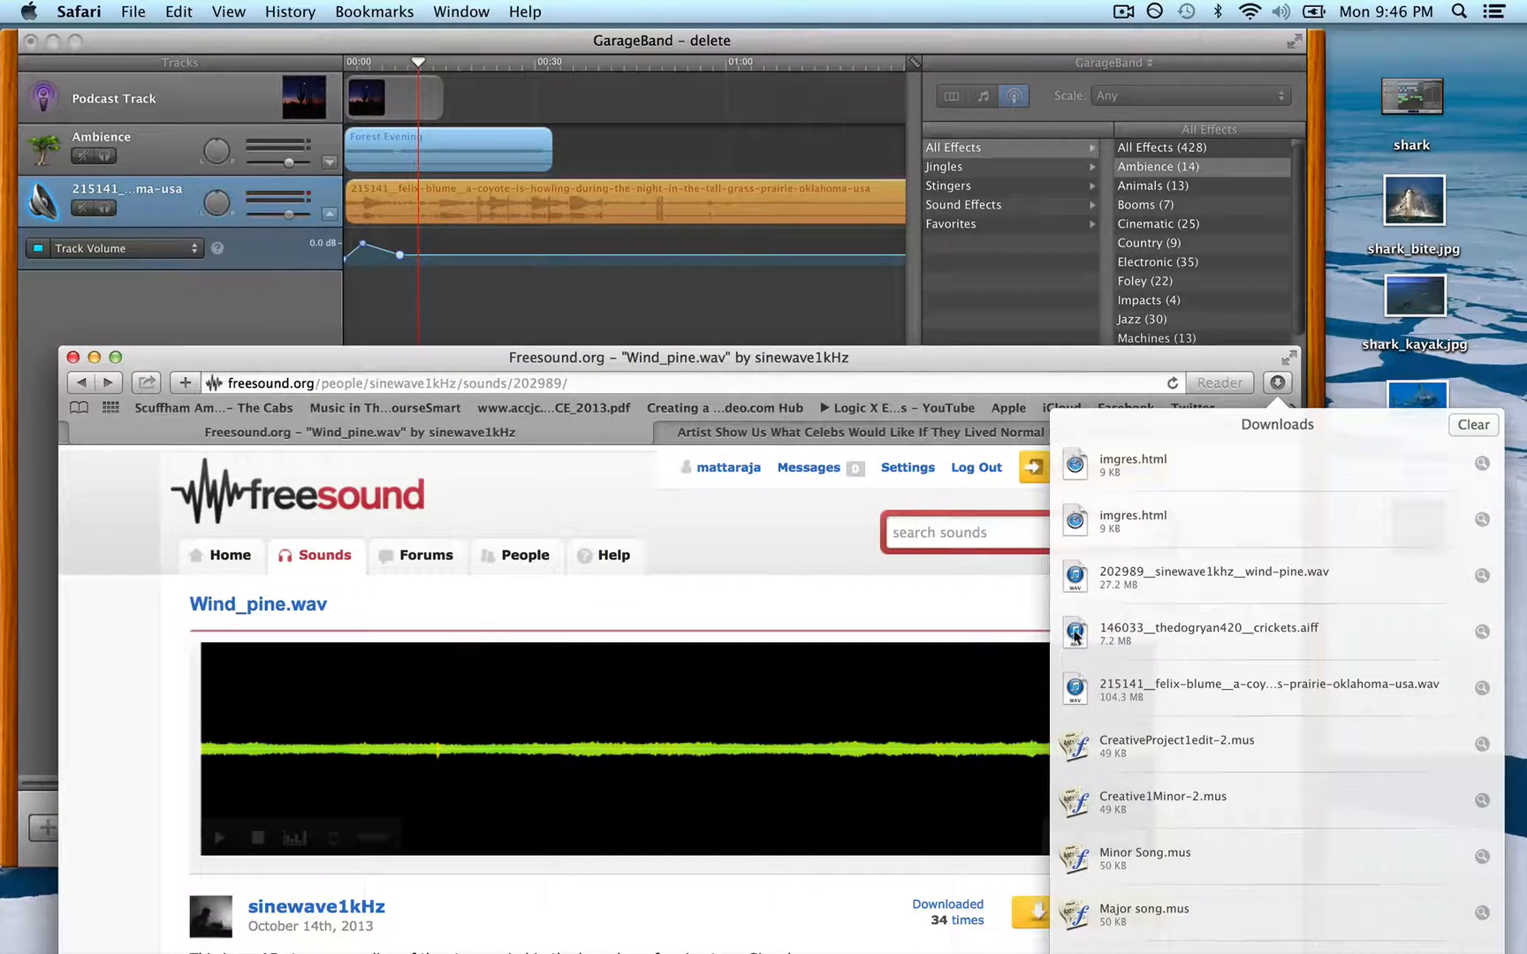
left_click_drag(1075, 576, 349, 305)
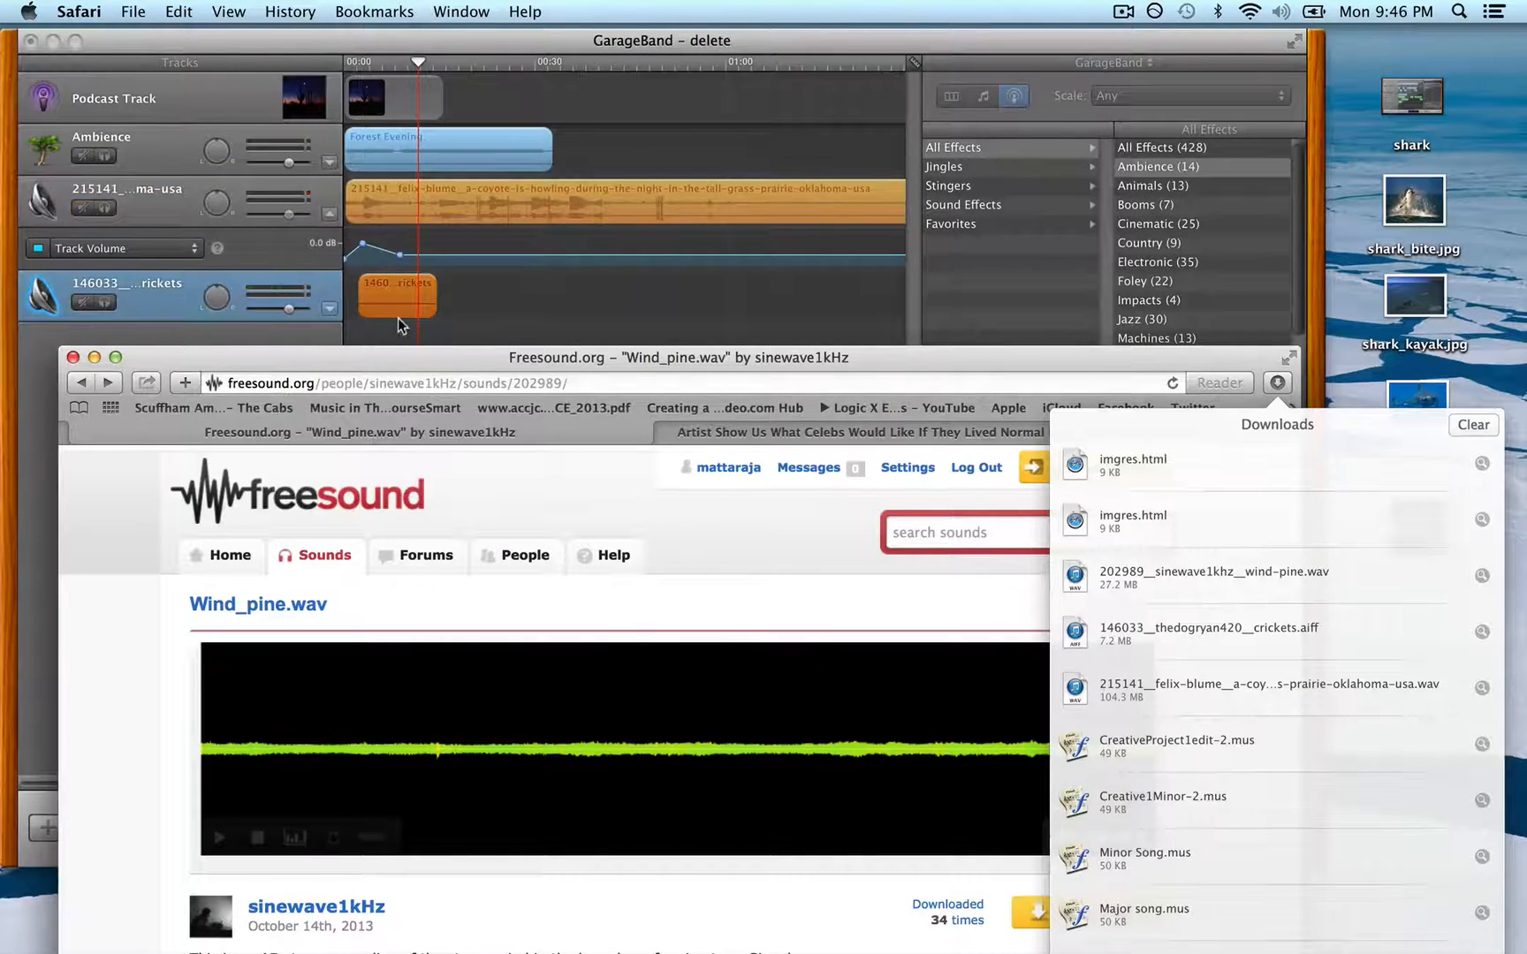
left_click(391, 299)
left_click_drag(384, 298, 378, 298)
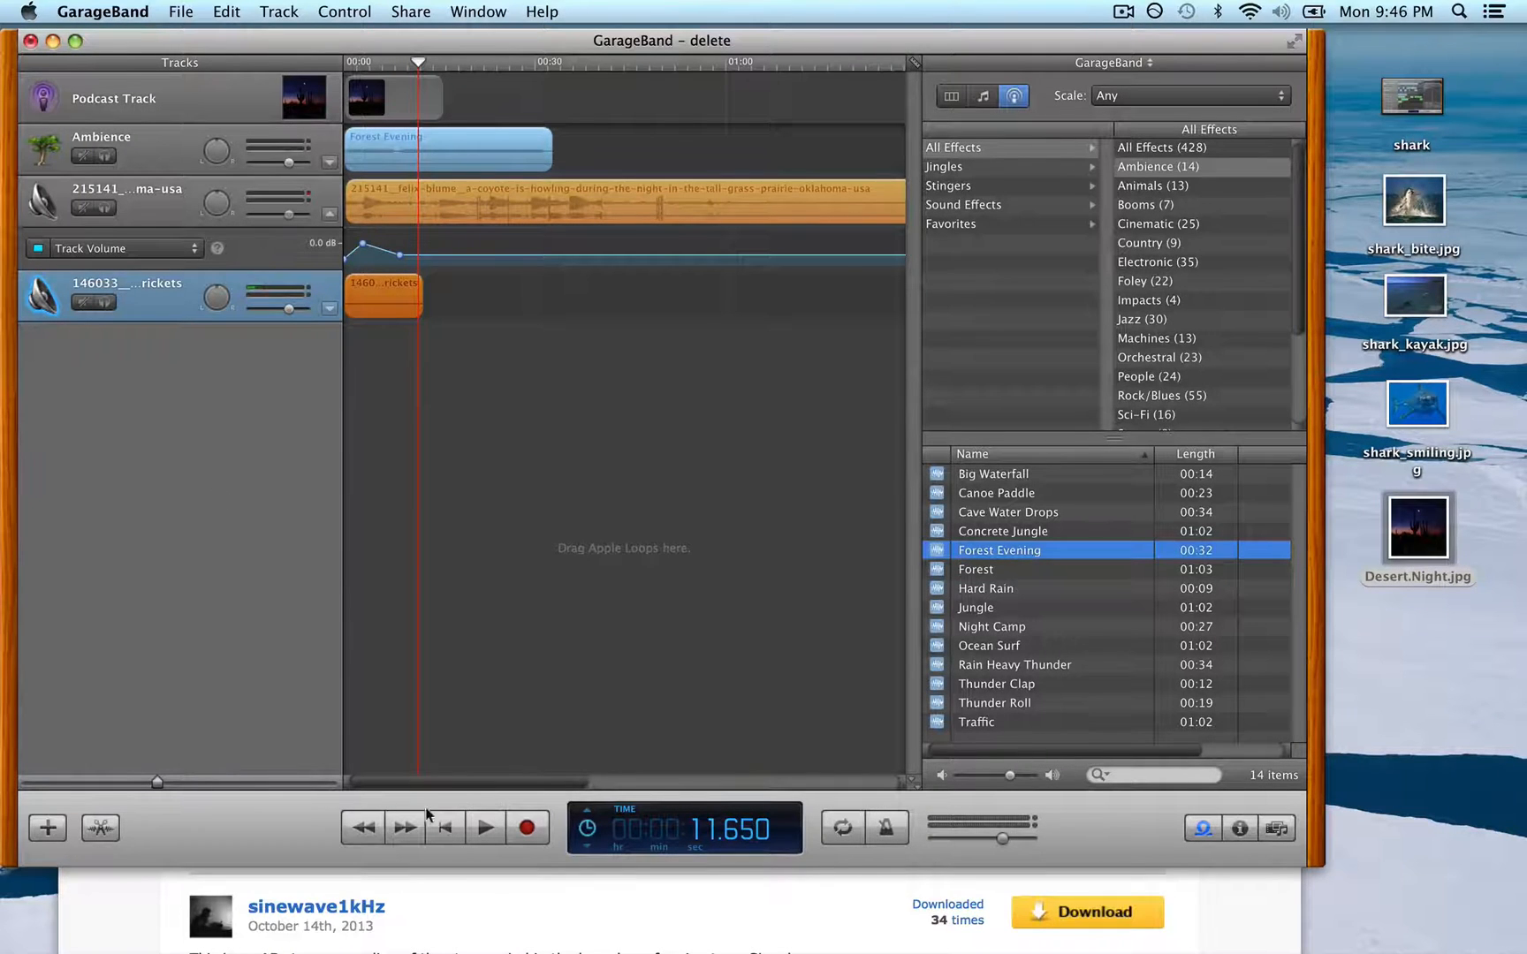
Play the project from the start for a few seconds to hear the crickets together with the other sounds.
left_click(450, 828)
left_click(485, 828)
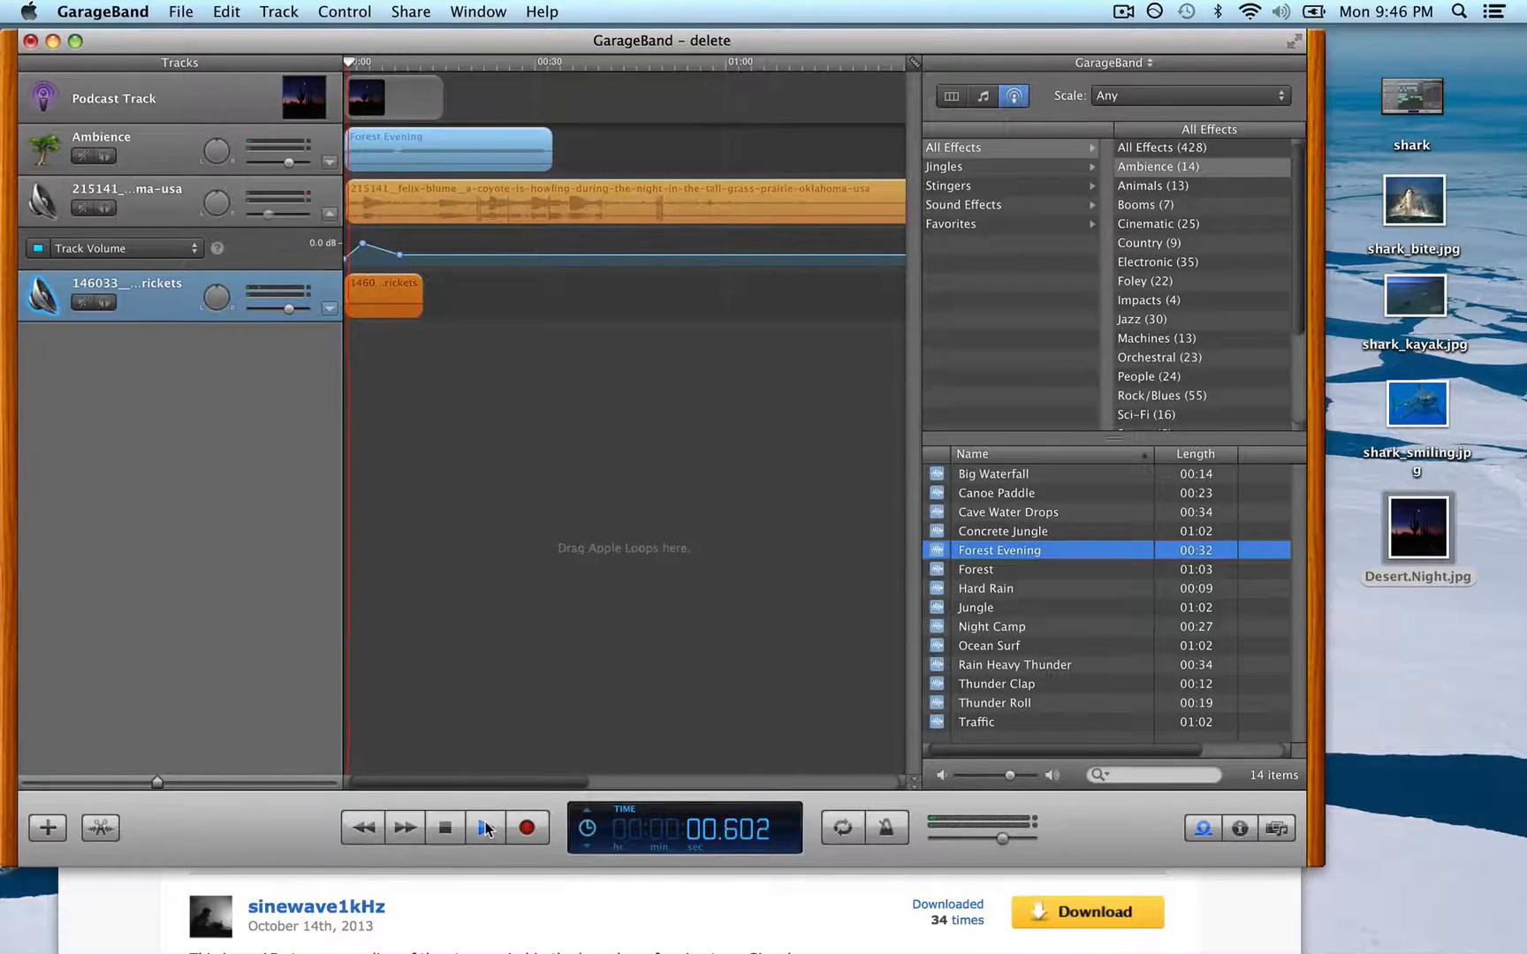
left_click(437, 839)
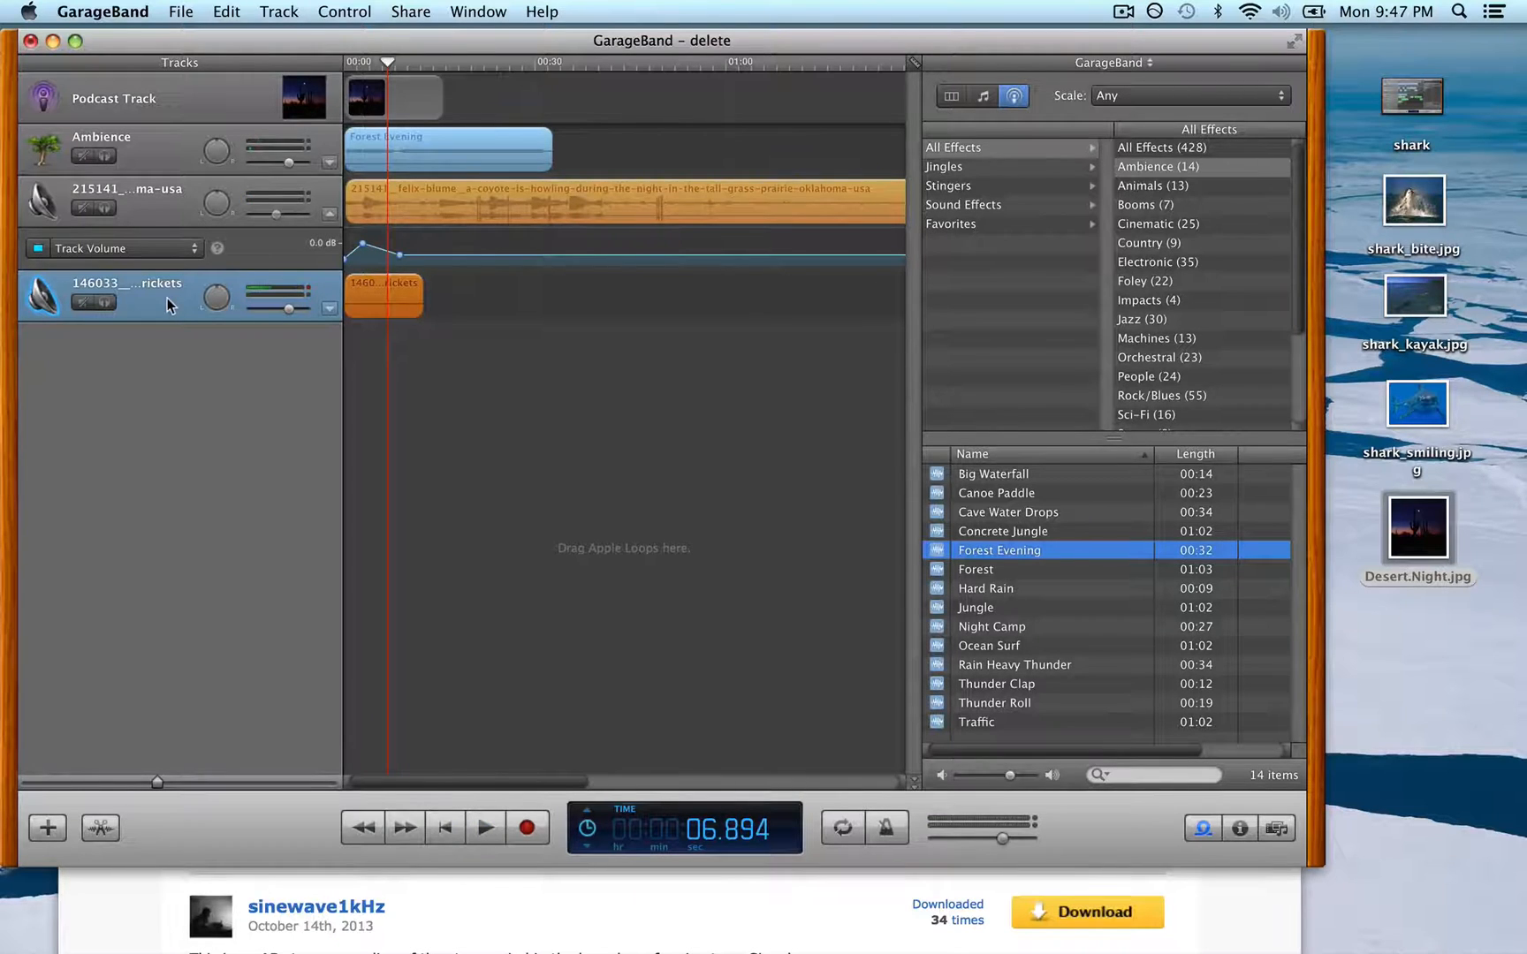
Show the crickets track's volume automation and draw a fade-in to about 0 dB over roughly the first 6 seconds.
key("a")
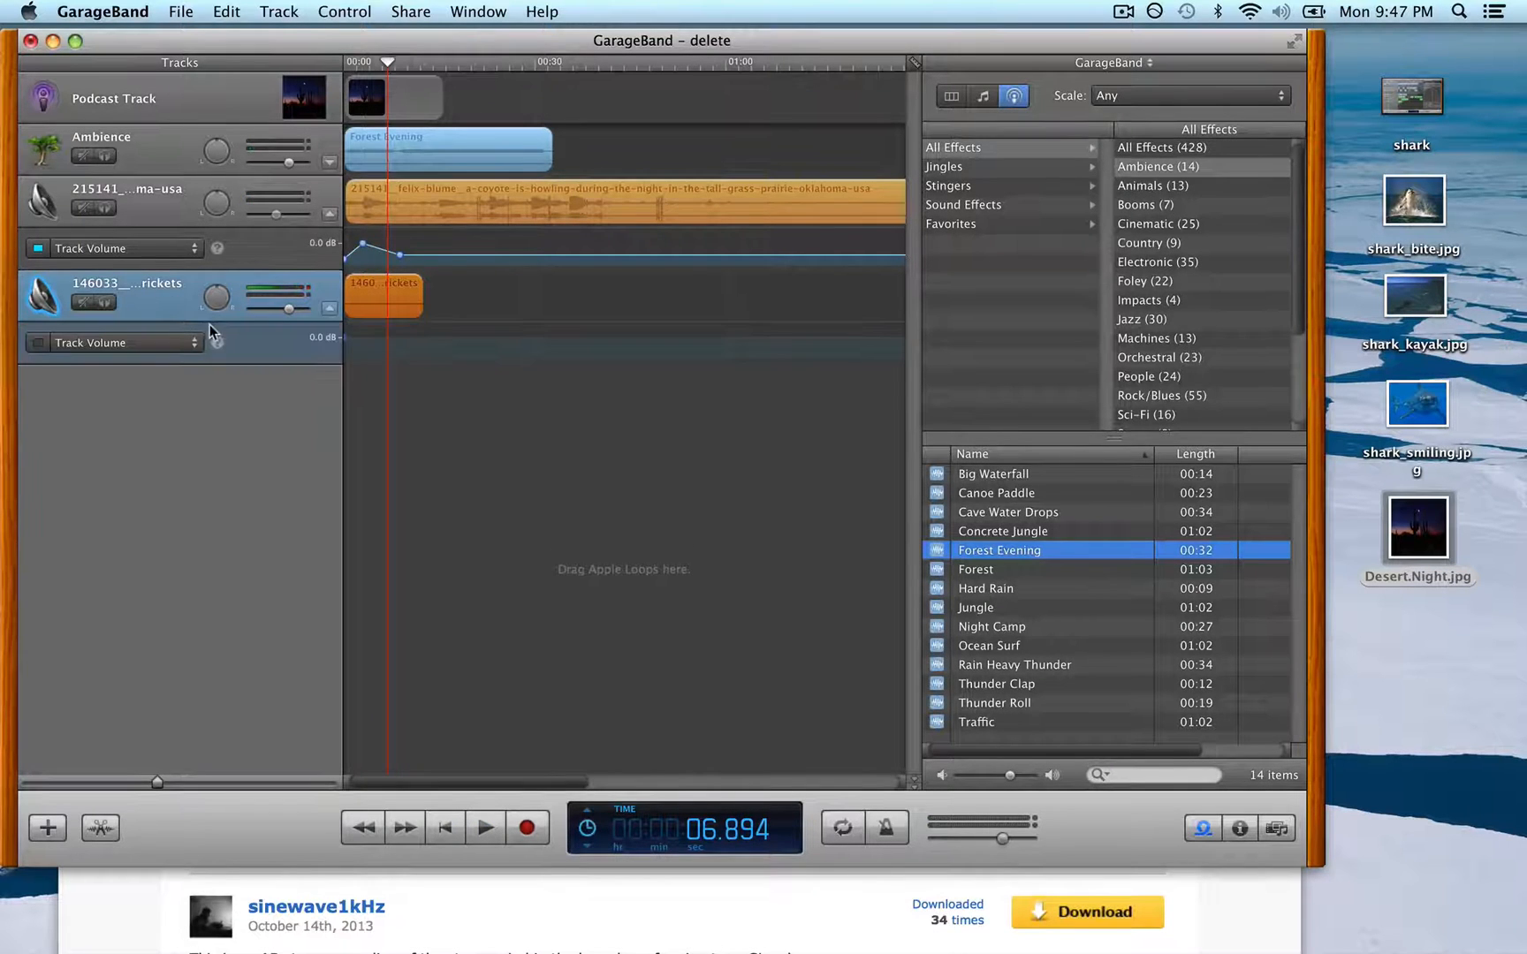
left_click(354, 336)
left_click_drag(353, 338, 345, 375)
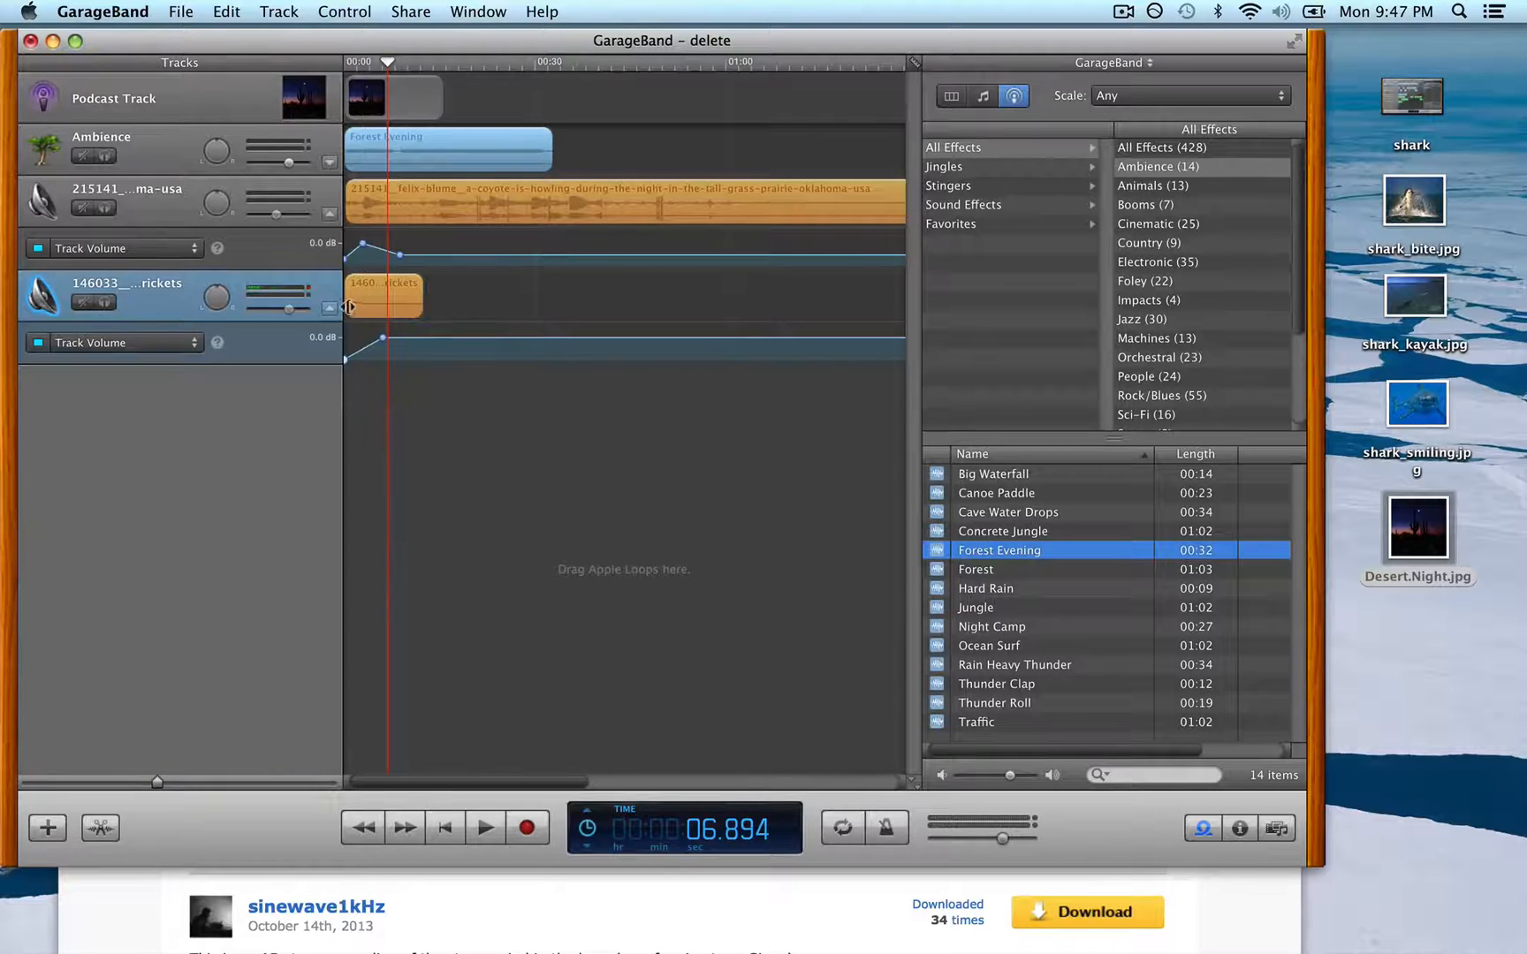
Show the Ambience track's volume automation and draw a fade down from about 2 seconds to about 10 seconds.
left_click(167, 166)
key("a")
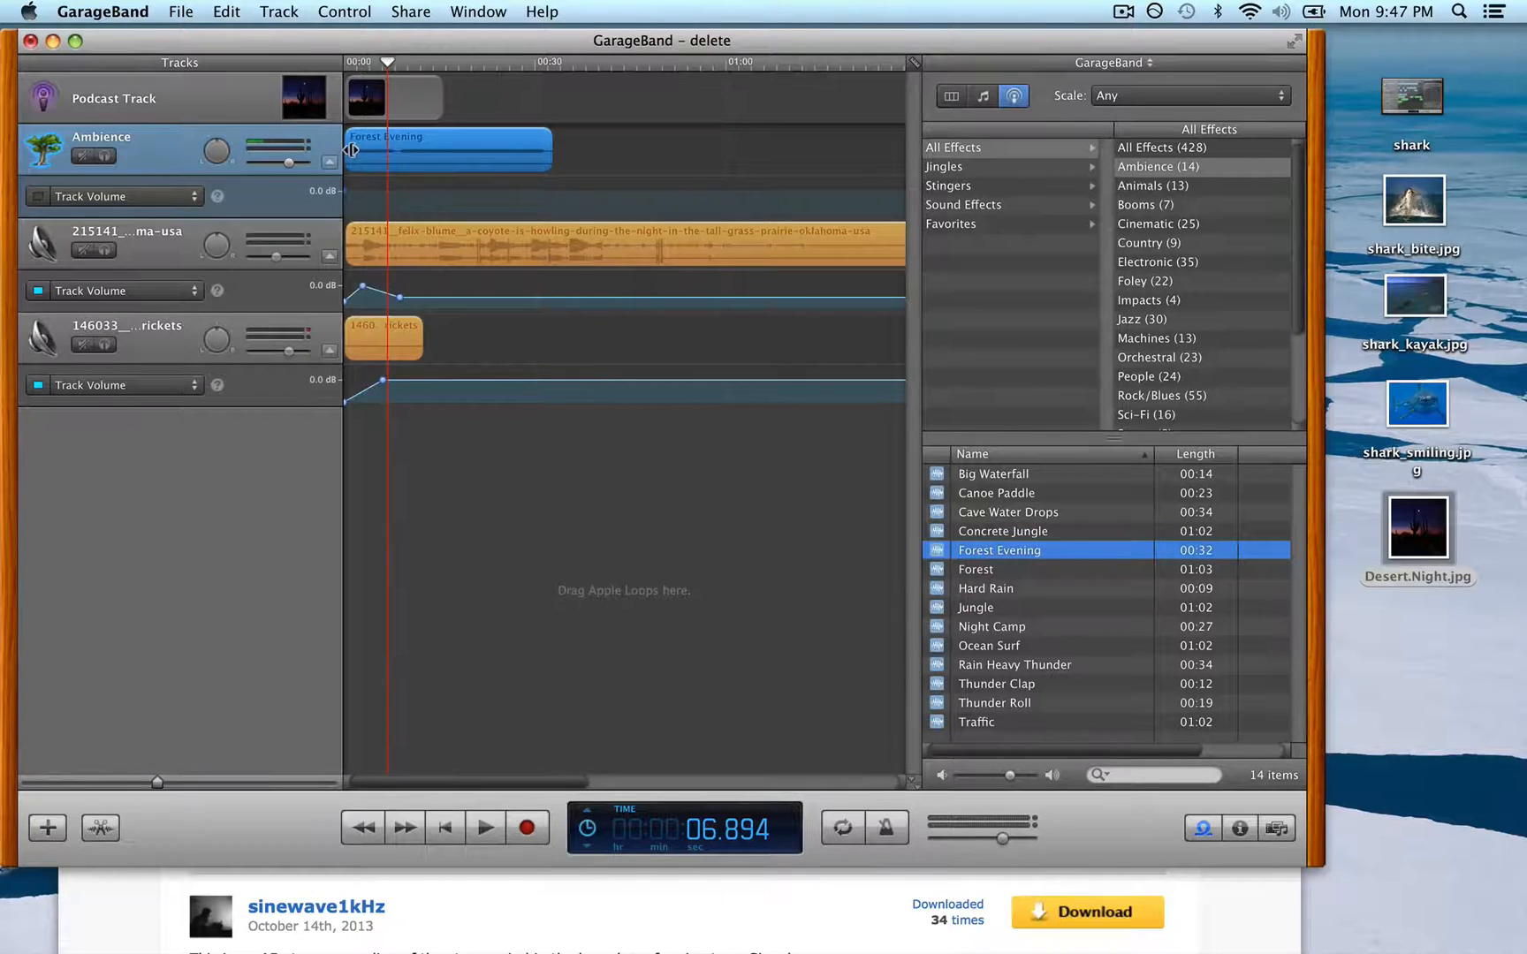
left_click(372, 190)
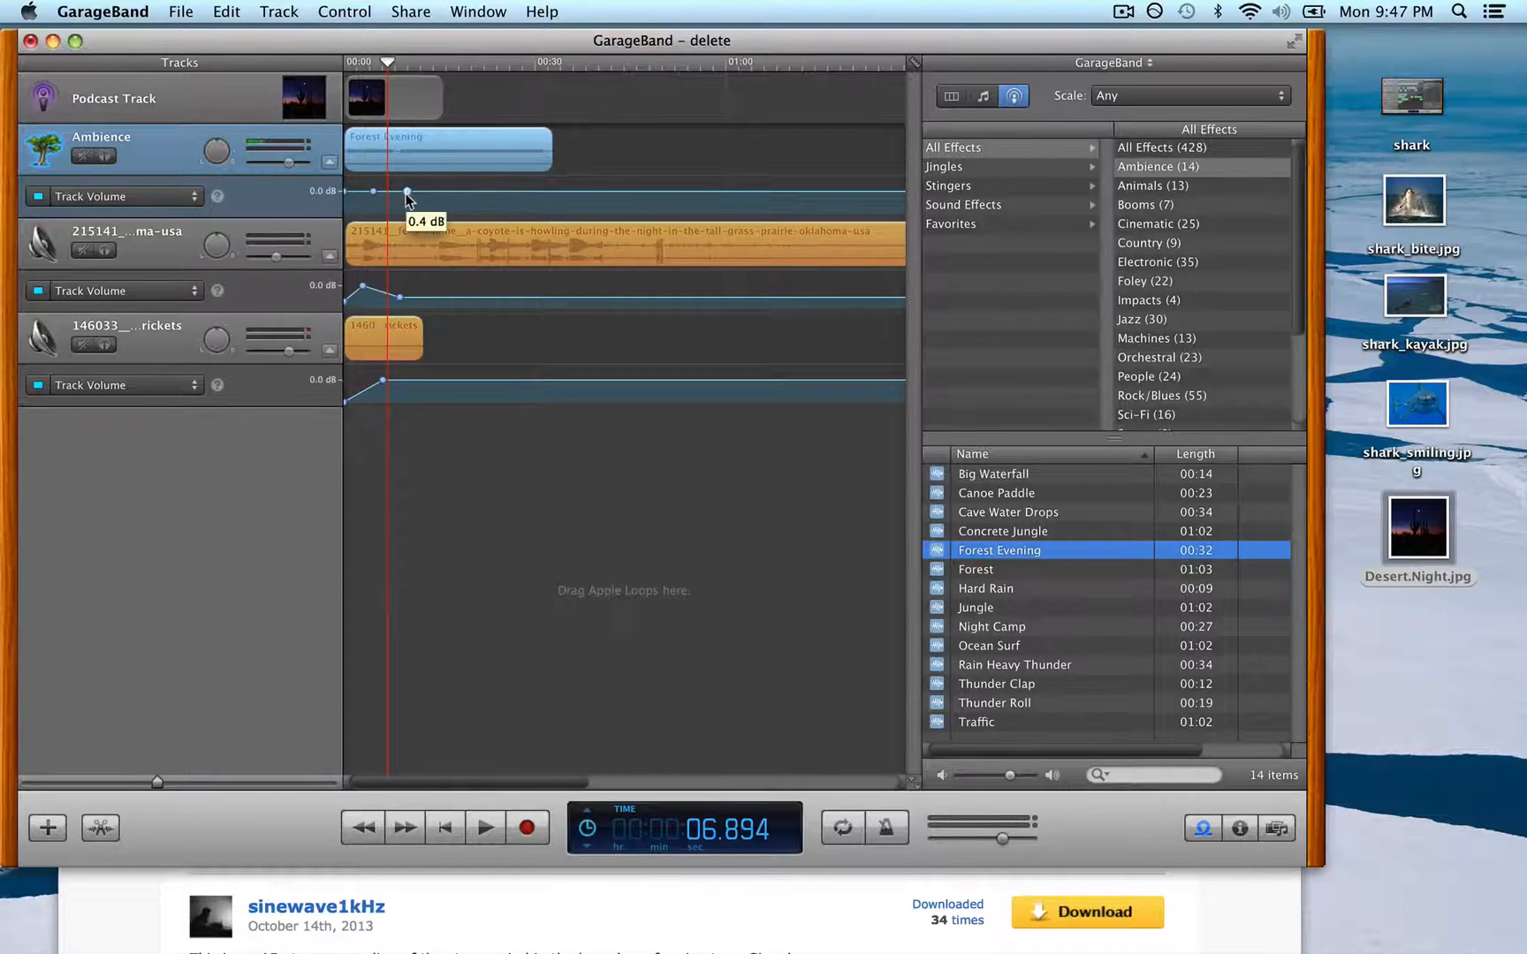
left_click_drag(405, 192, 355, 191)
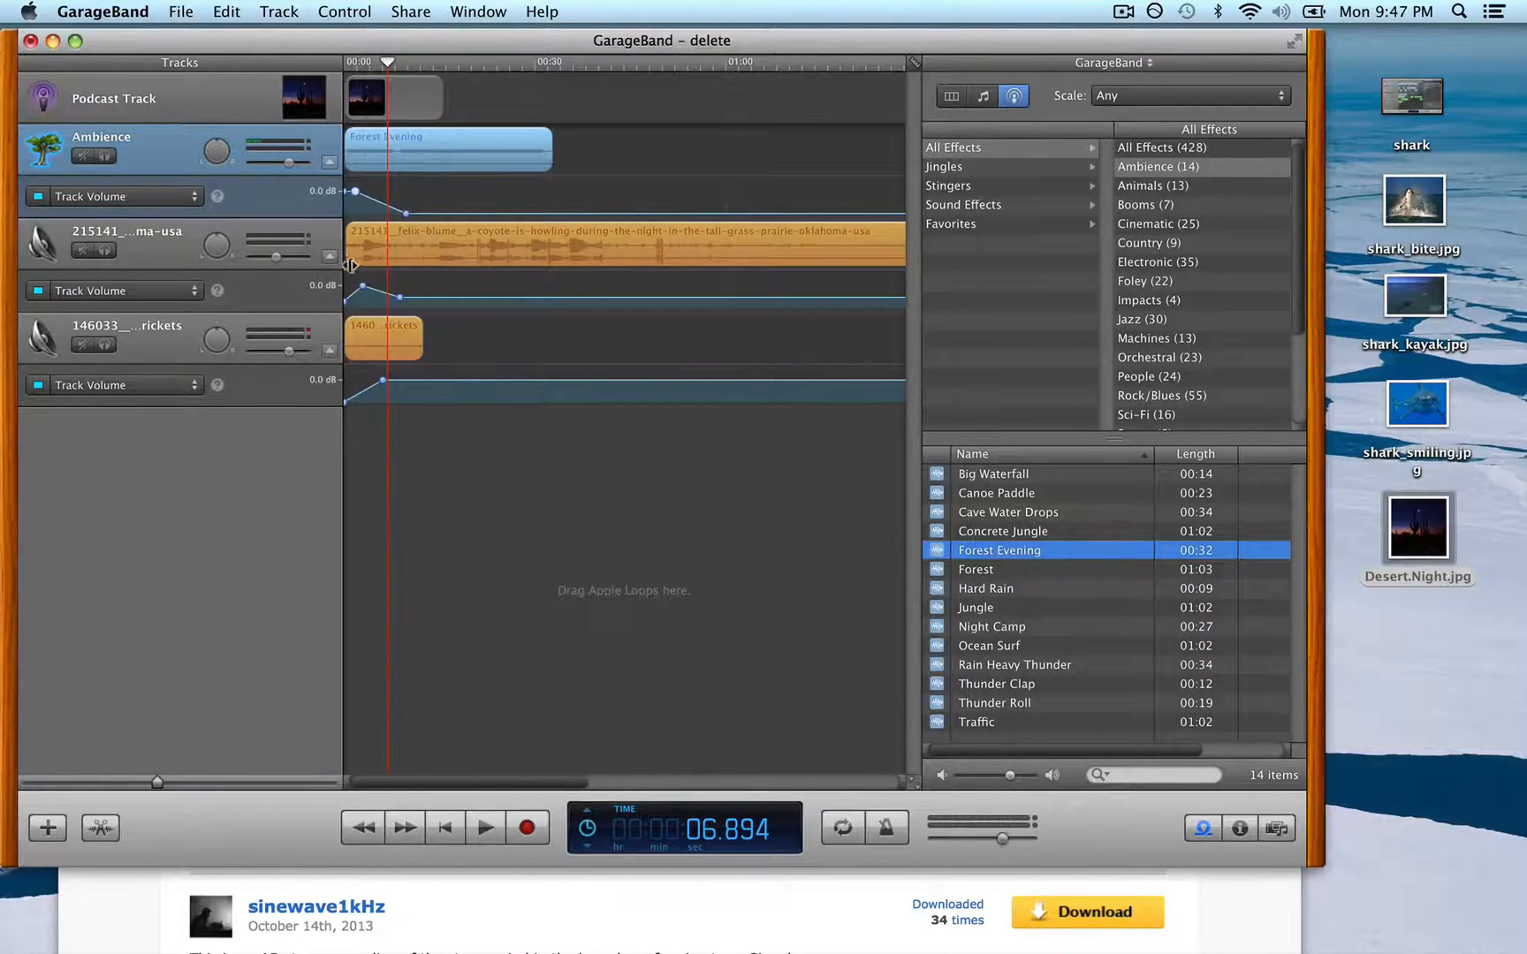
Play the mix from the start for about 9 seconds and reopen the Podcast Preview.
left_click(446, 828)
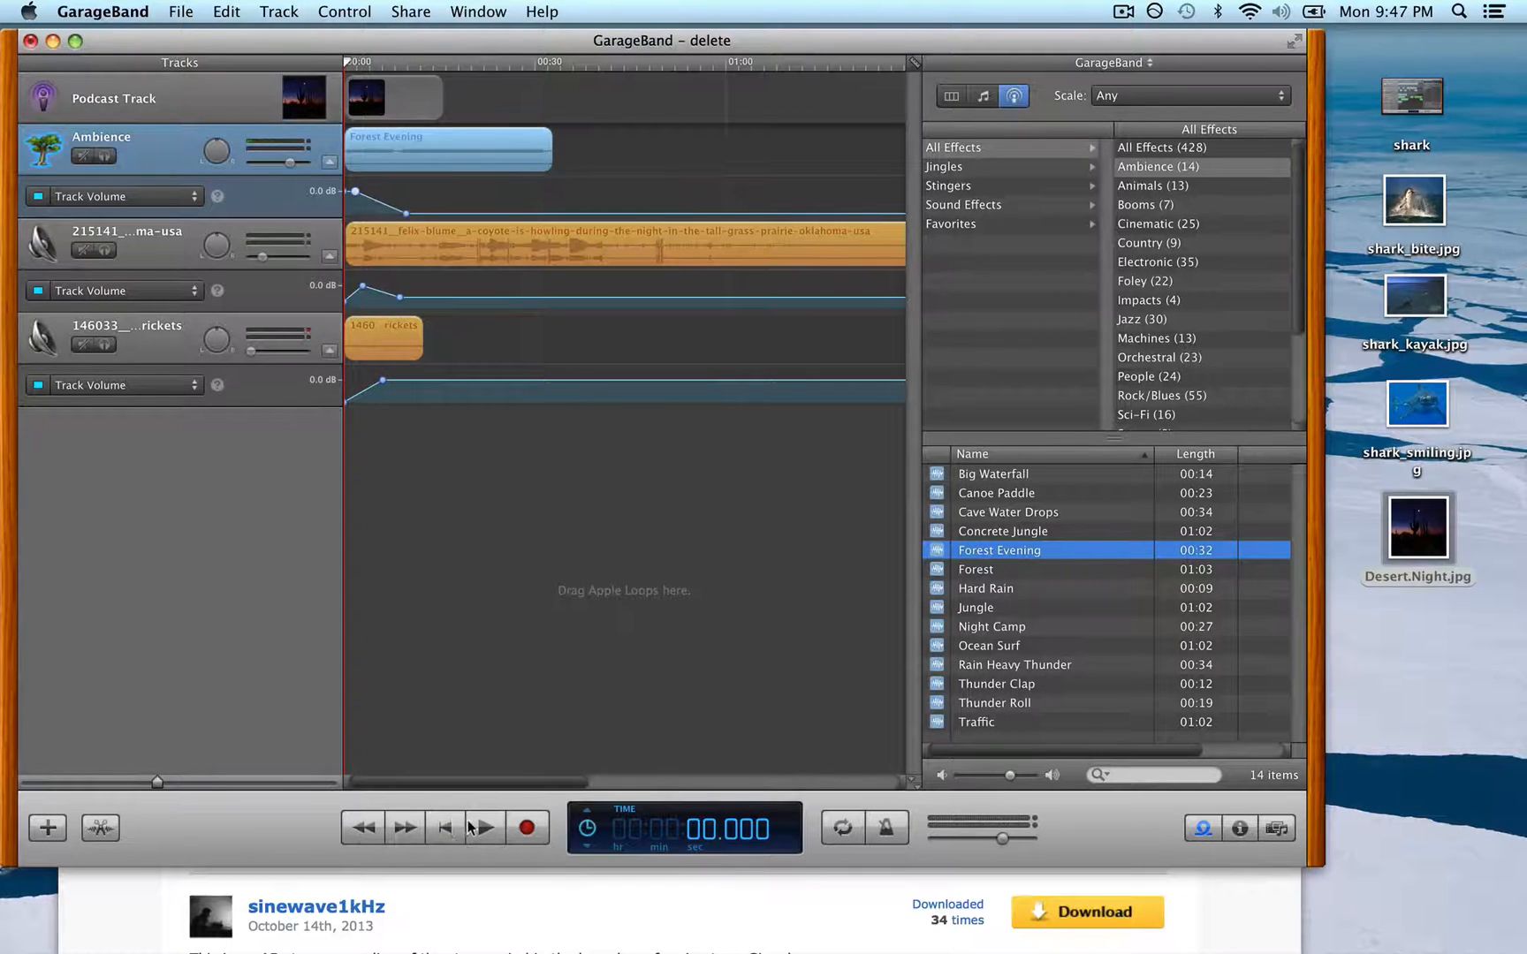
left_click(485, 828)
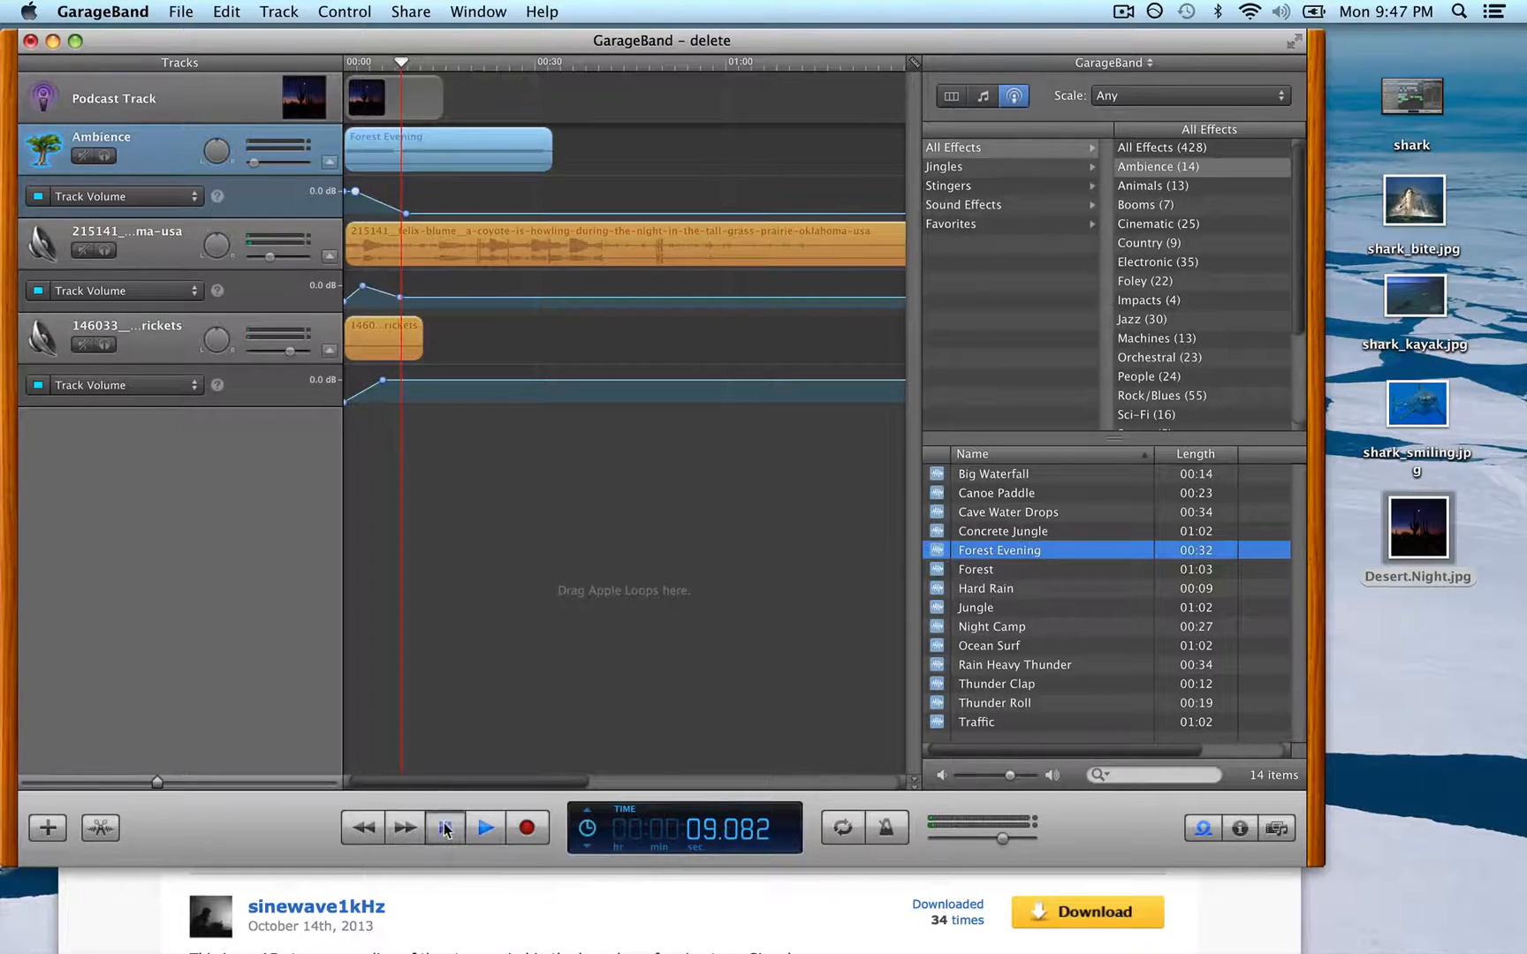
left_click(457, 831)
left_click(318, 97)
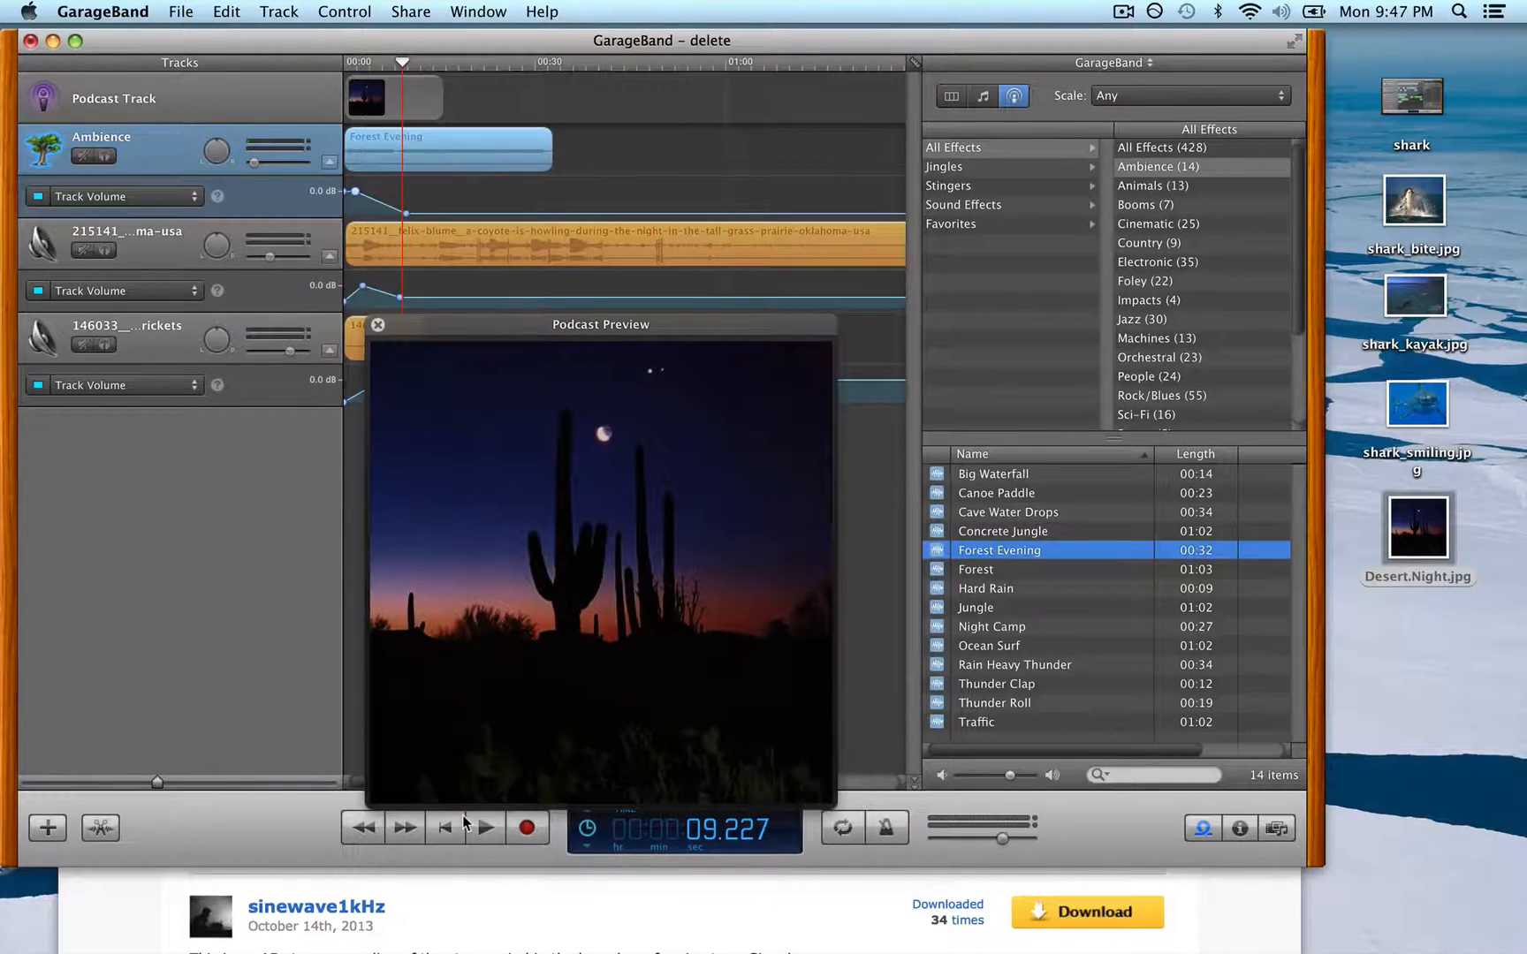
Close the current desert night project and open the shark project from the desktop.
key("ctrl+Up")
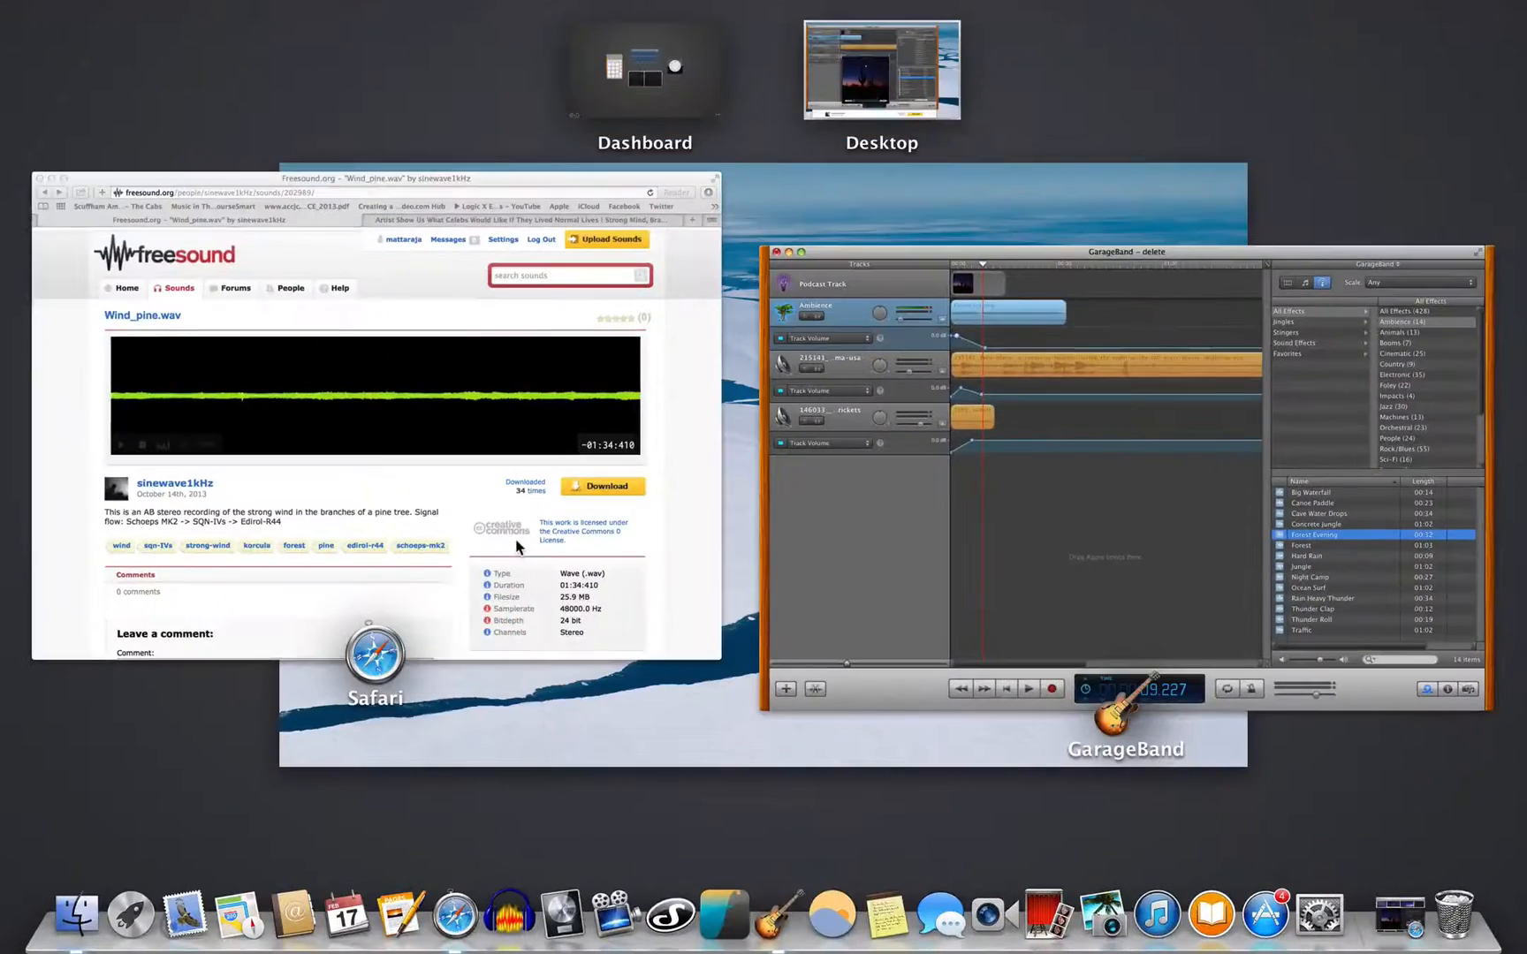
left_click(828, 596)
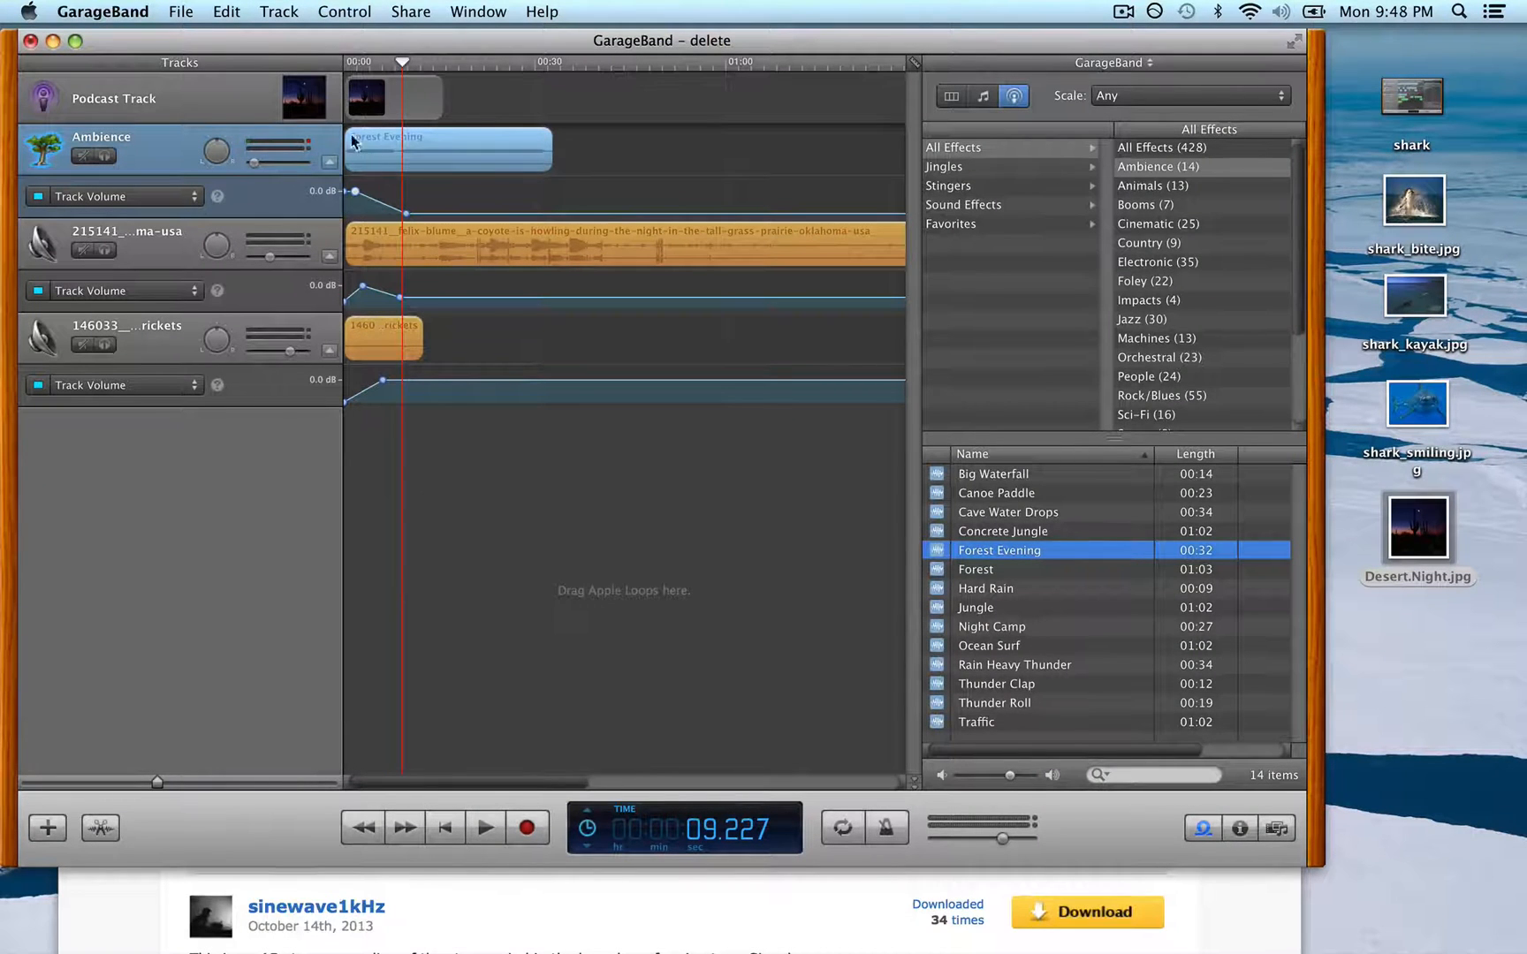
key("super+w")
left_click(638, 155)
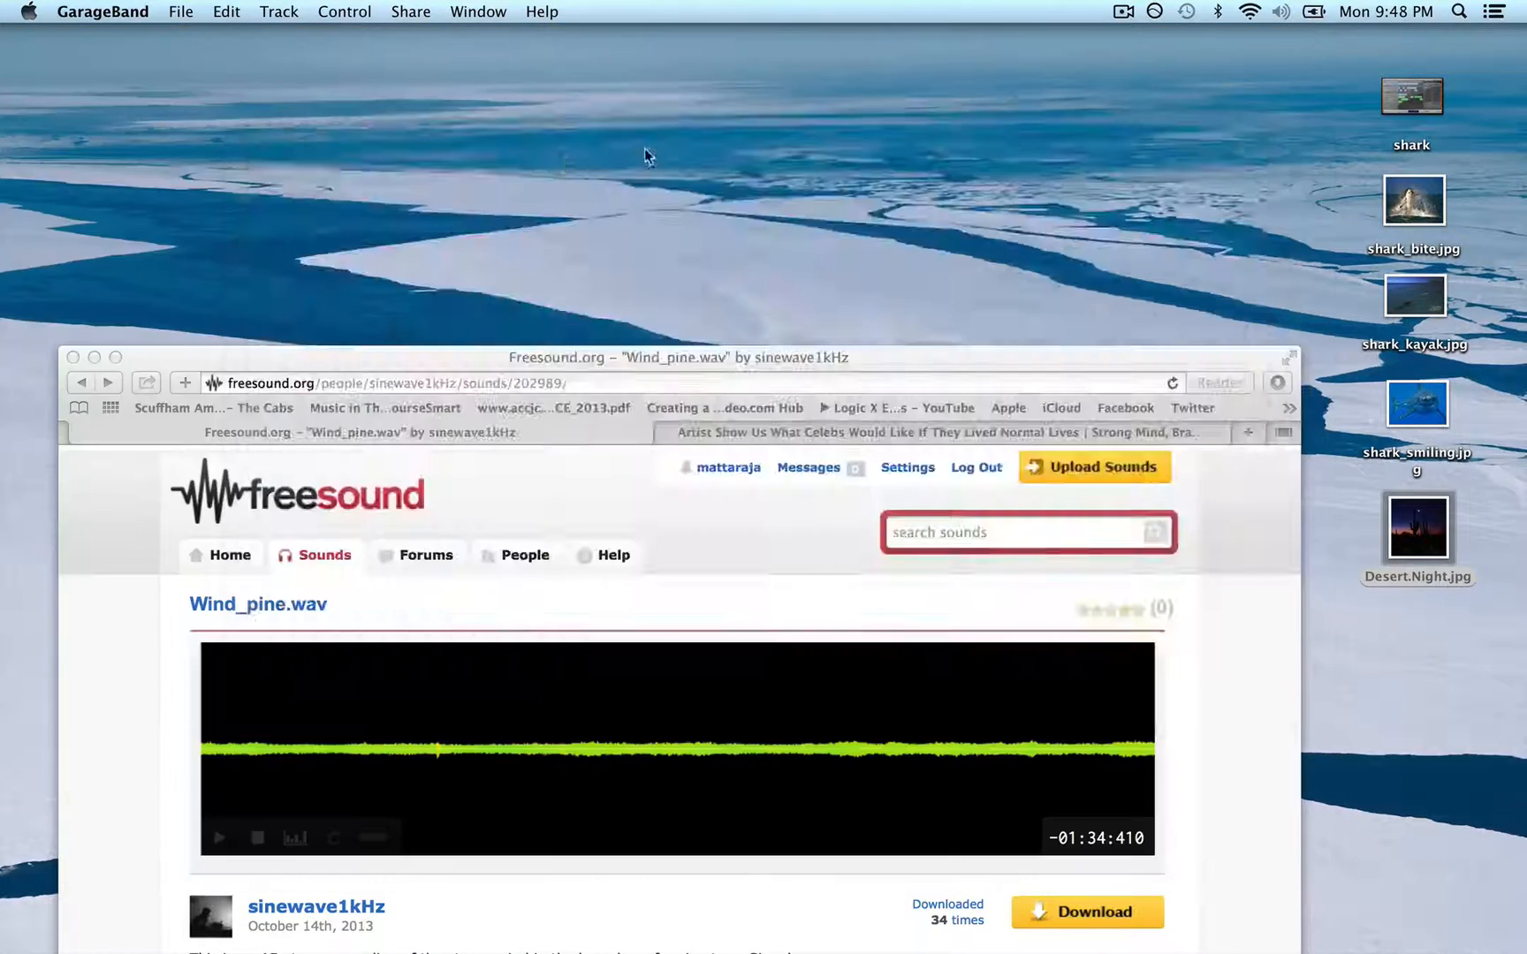
double_click(1405, 98)
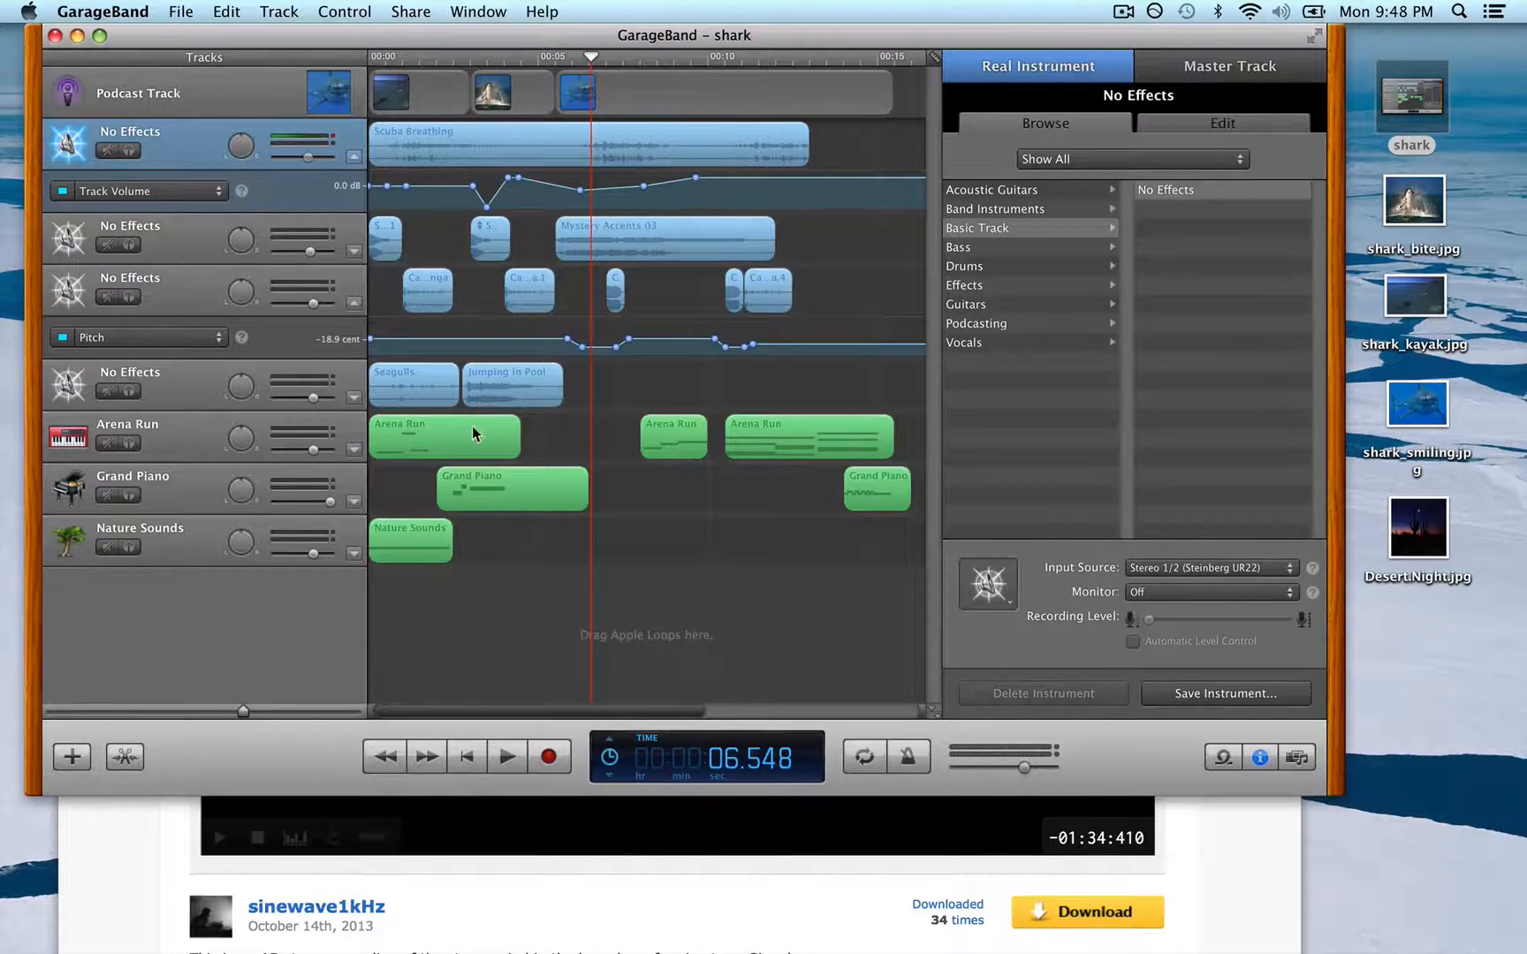
Open the Podcast Preview at the start, view the artwork at about 3.6 and 6.3 seconds, and close the preview.
left_click(469, 762)
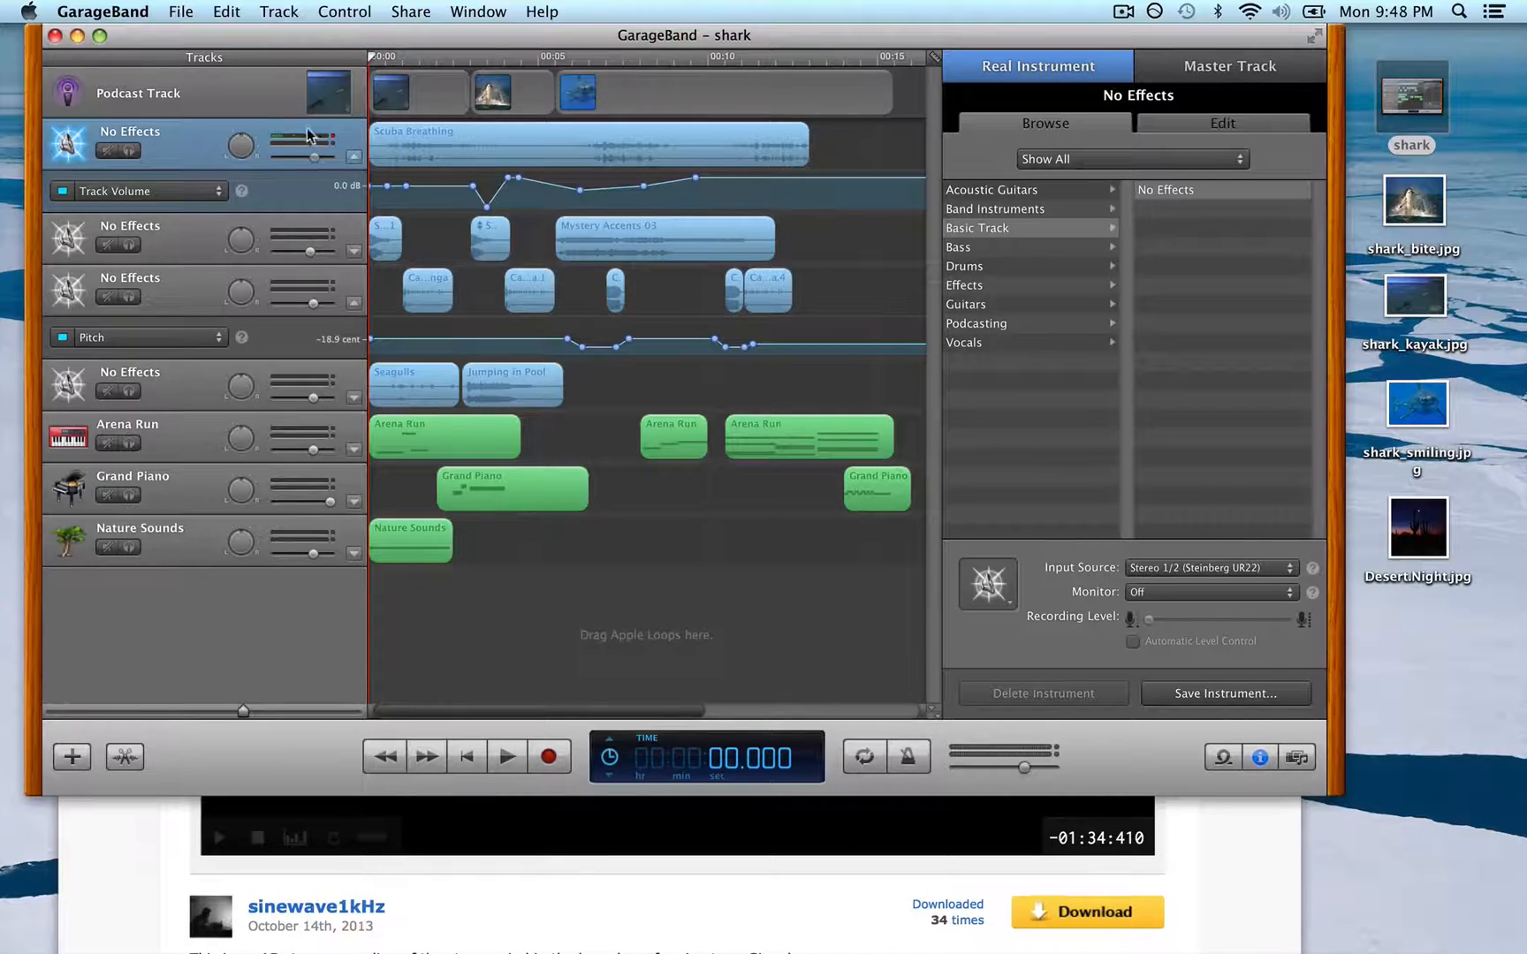
double_click(327, 99)
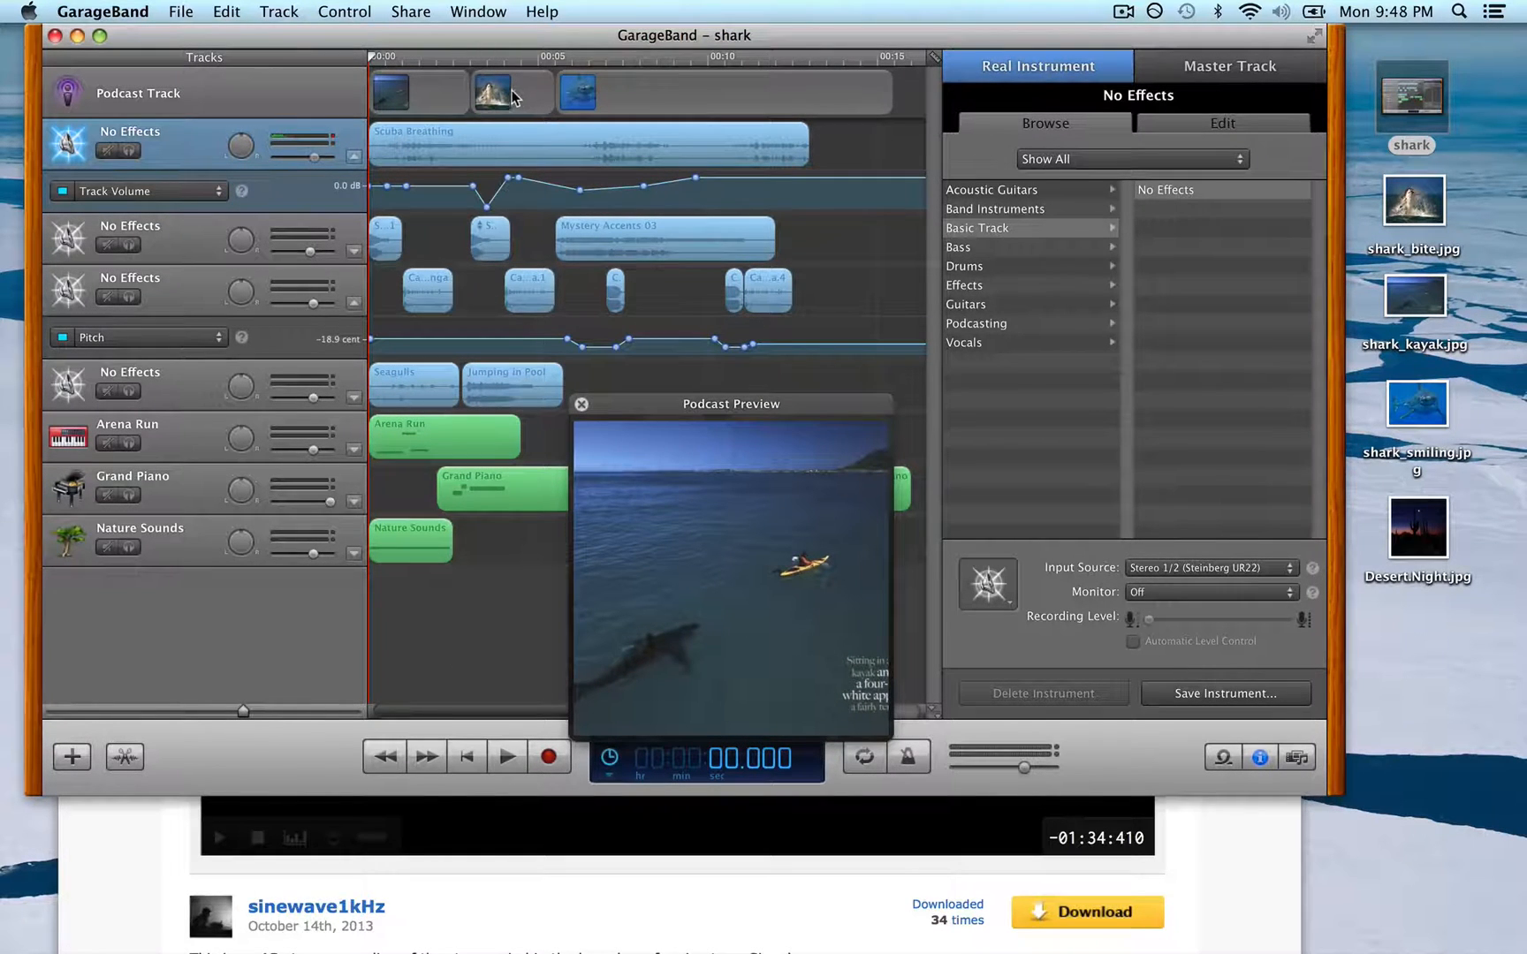
left_click(490, 62)
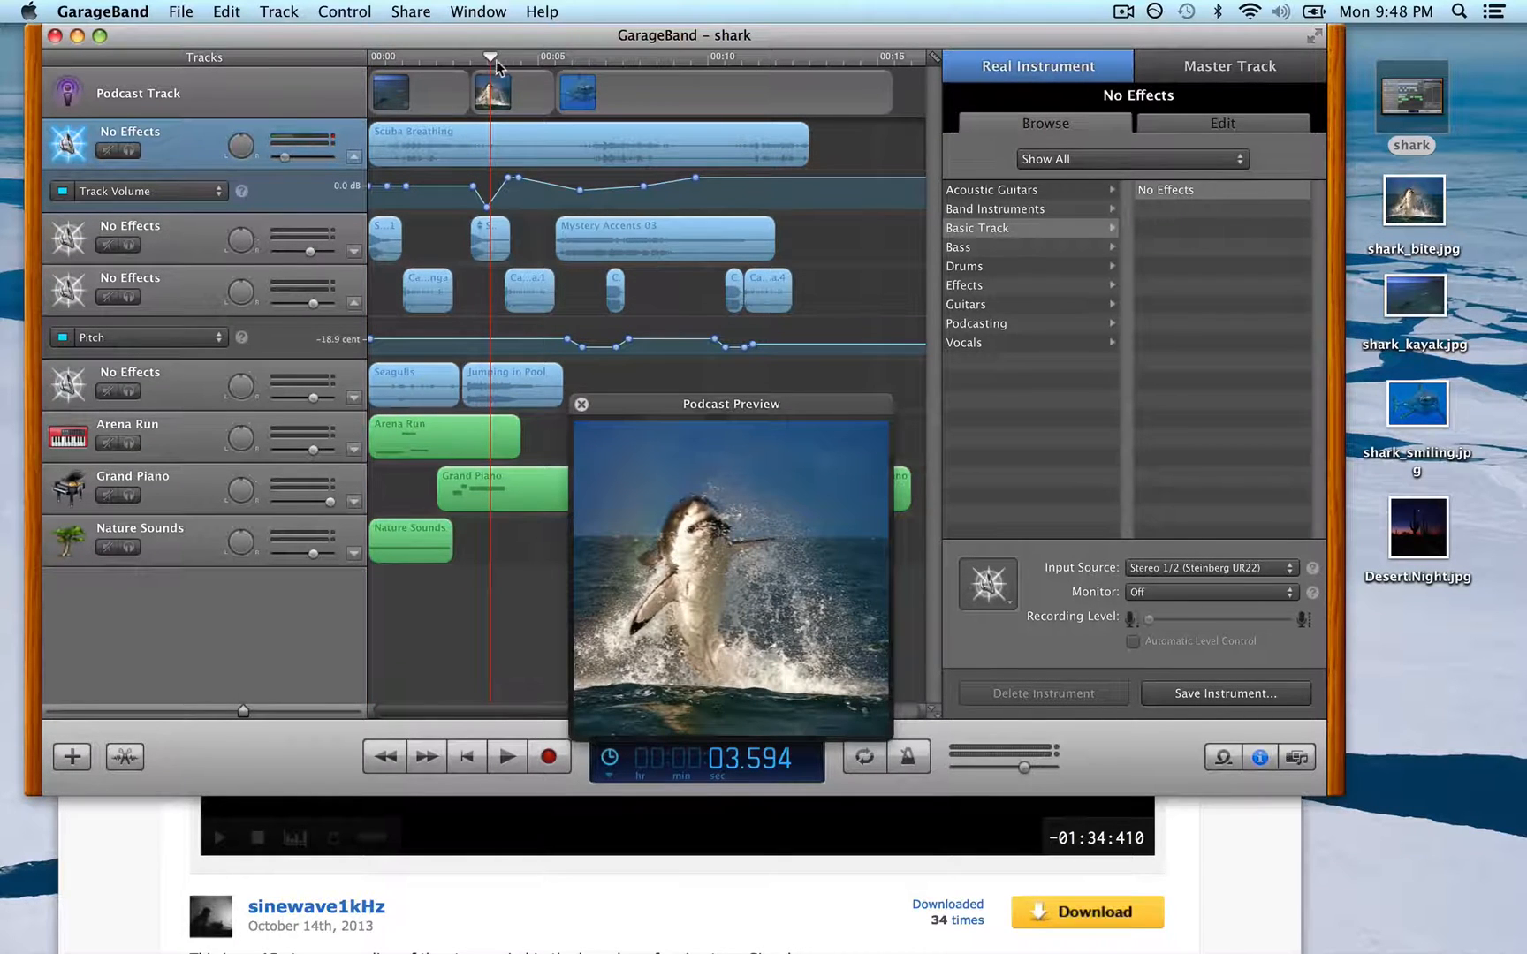
left_click(580, 60)
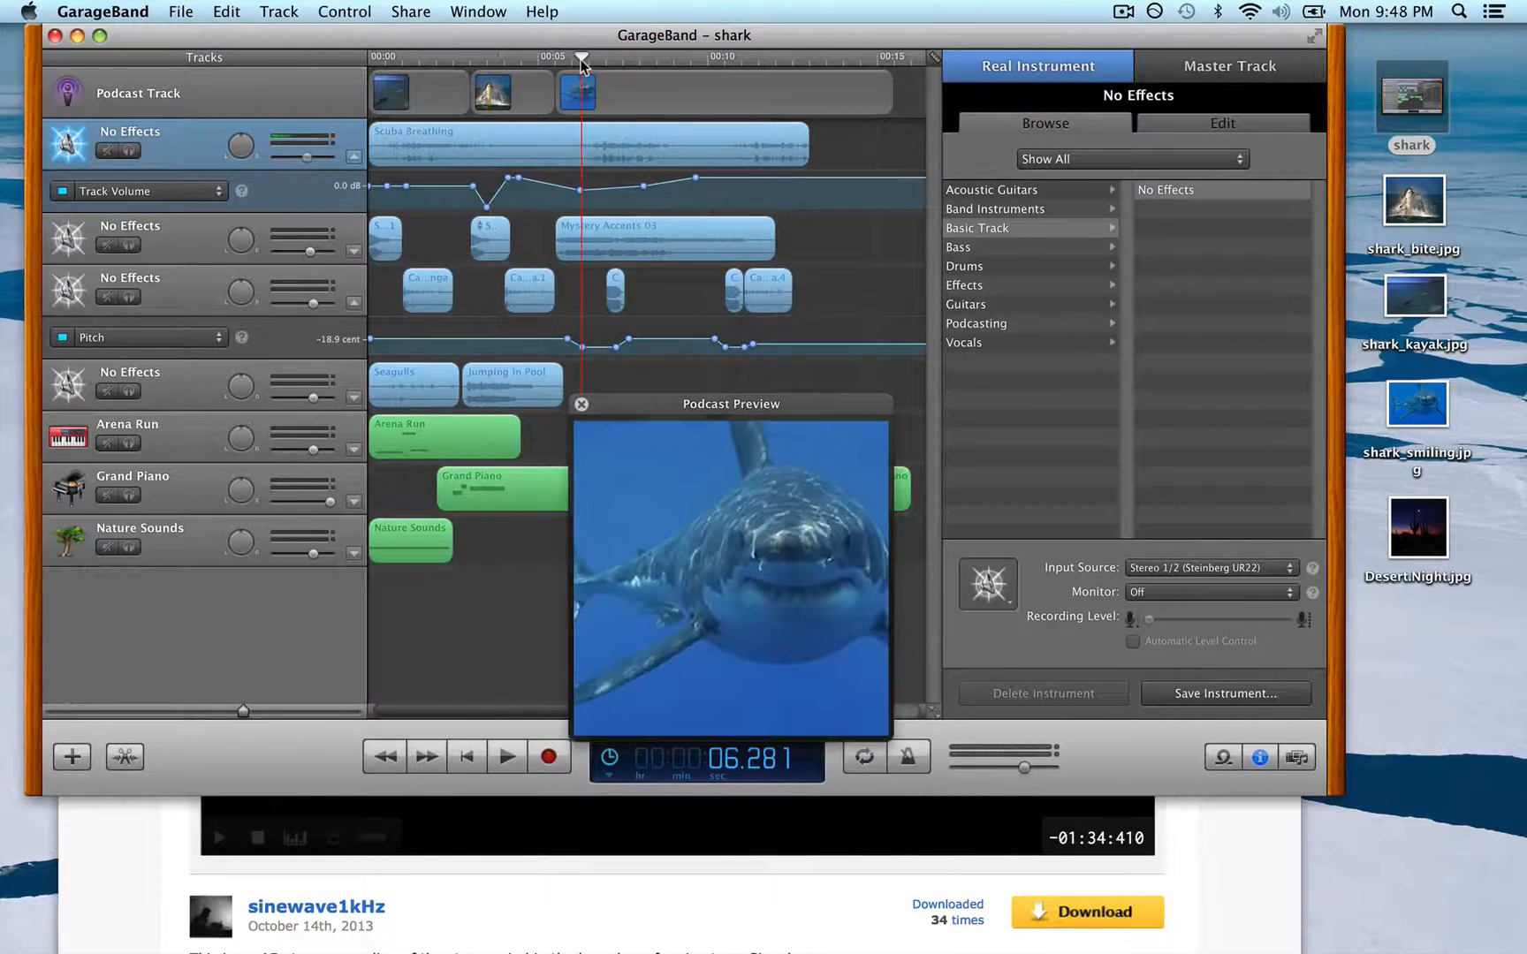
left_click(581, 404)
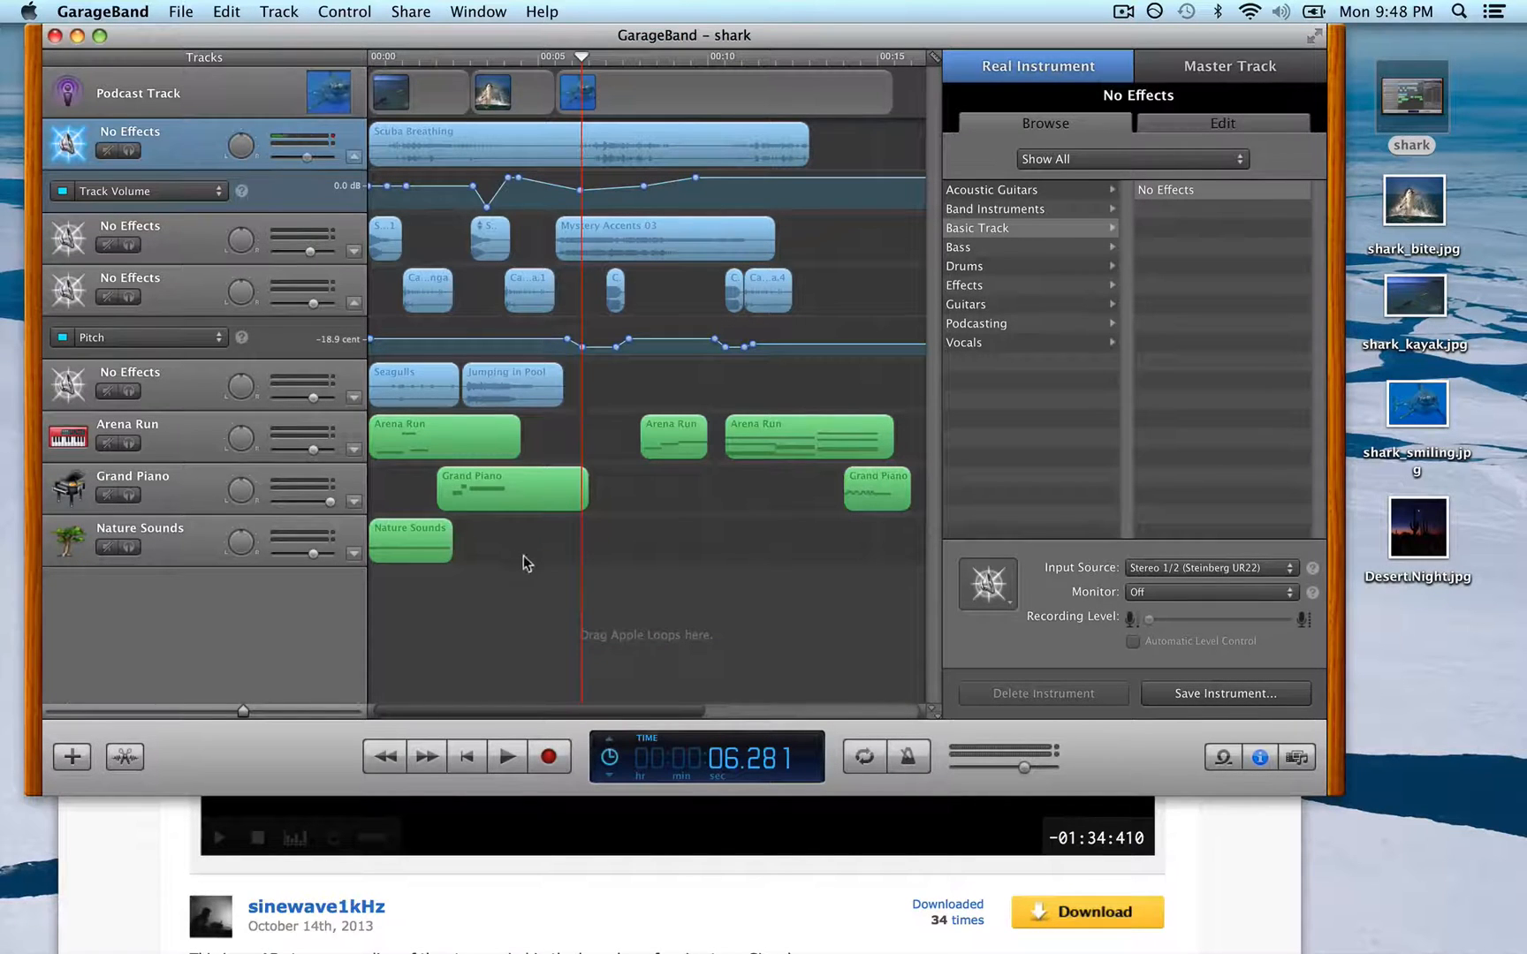
Return to the start, reopen the Podcast Preview, move it over the track info pane and enlarge it.
left_click(468, 756)
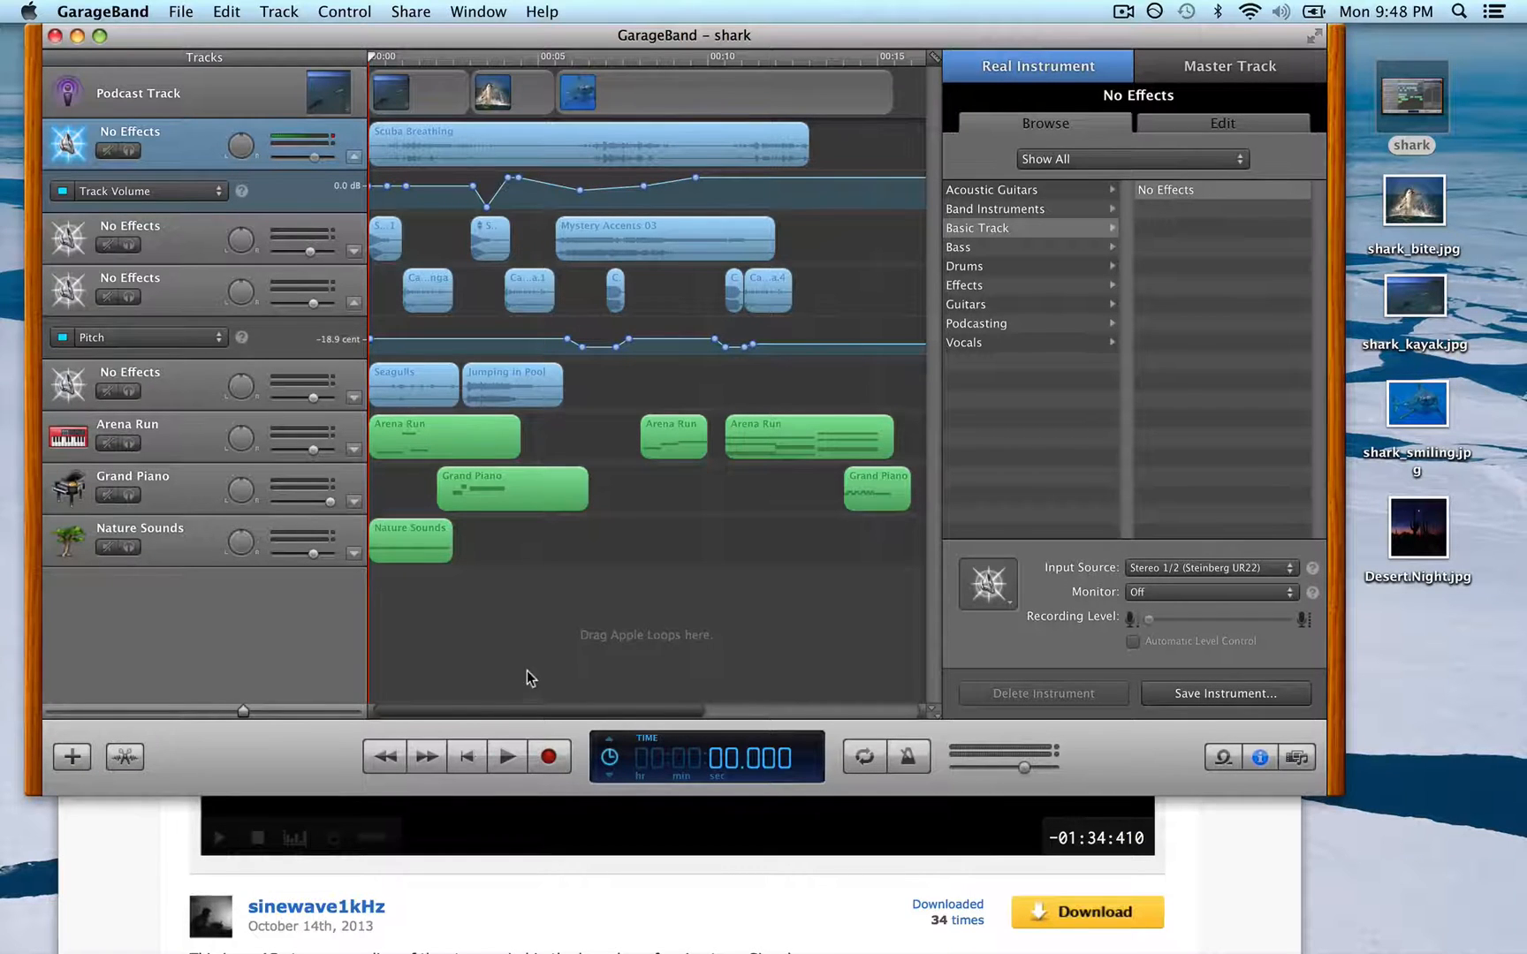
double_click(321, 76)
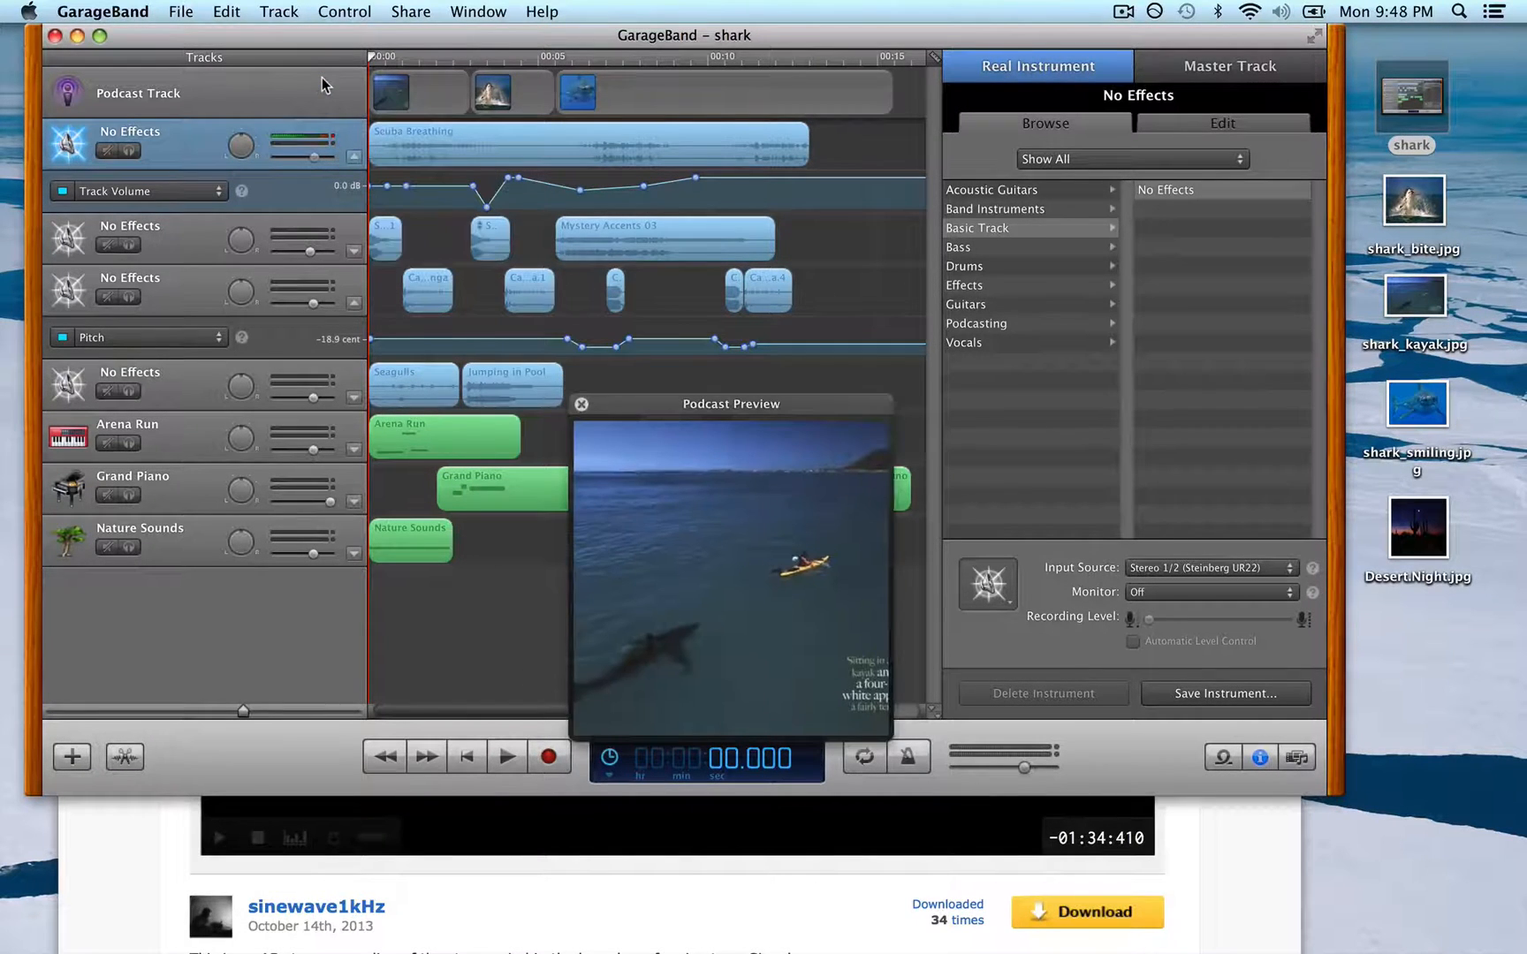
left_click_drag(740, 408, 1106, 138)
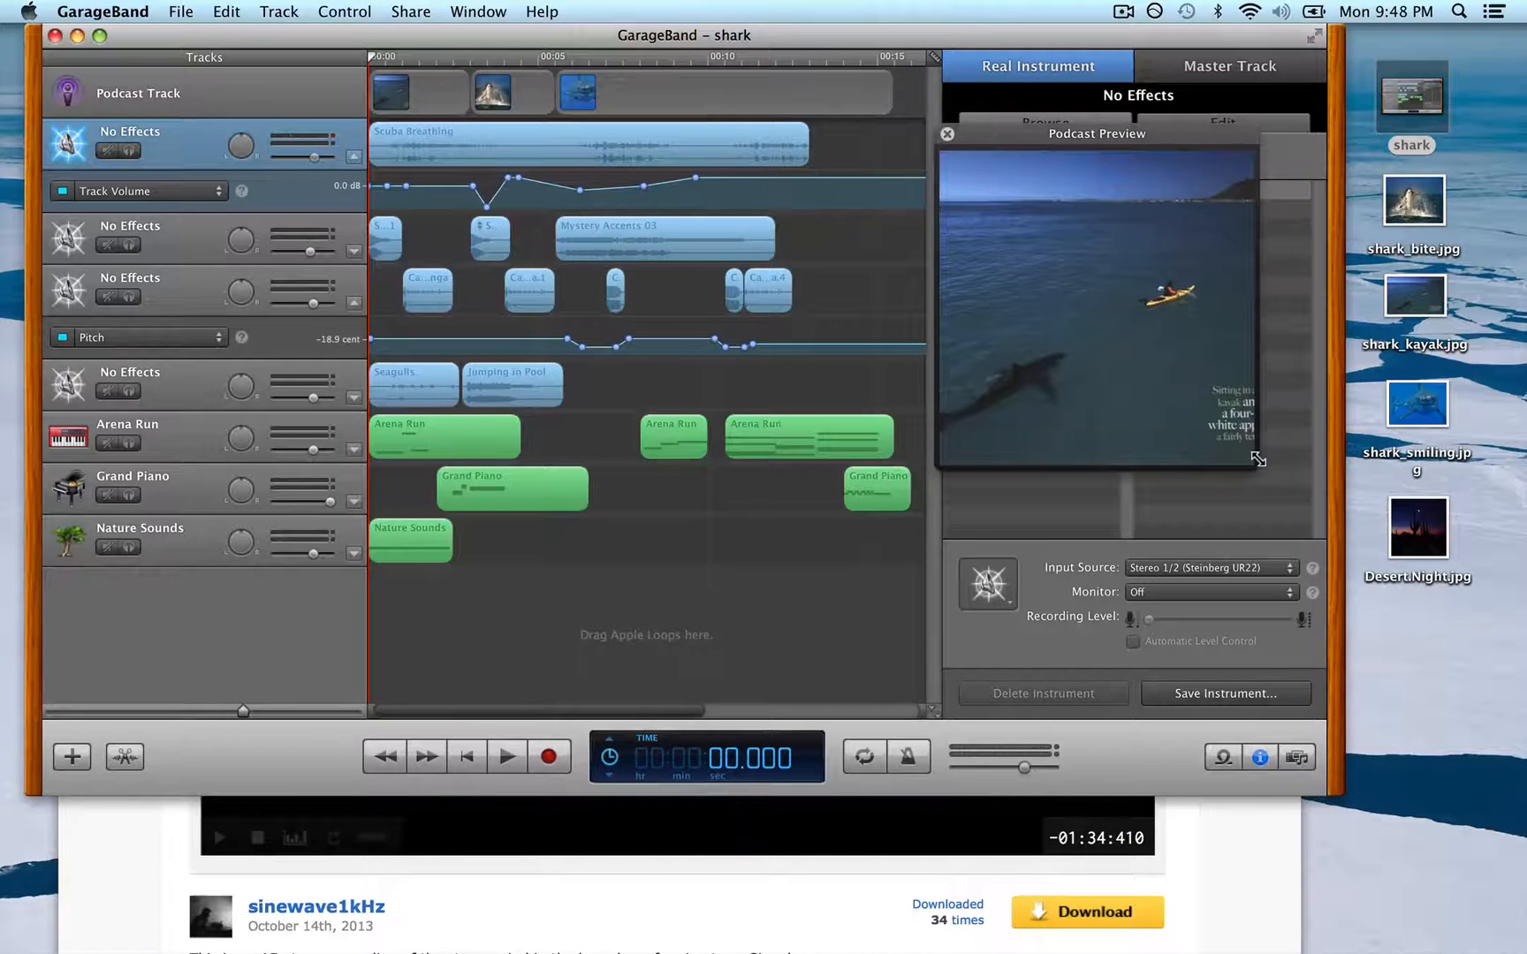
left_click_drag(1265, 504, 1311, 756)
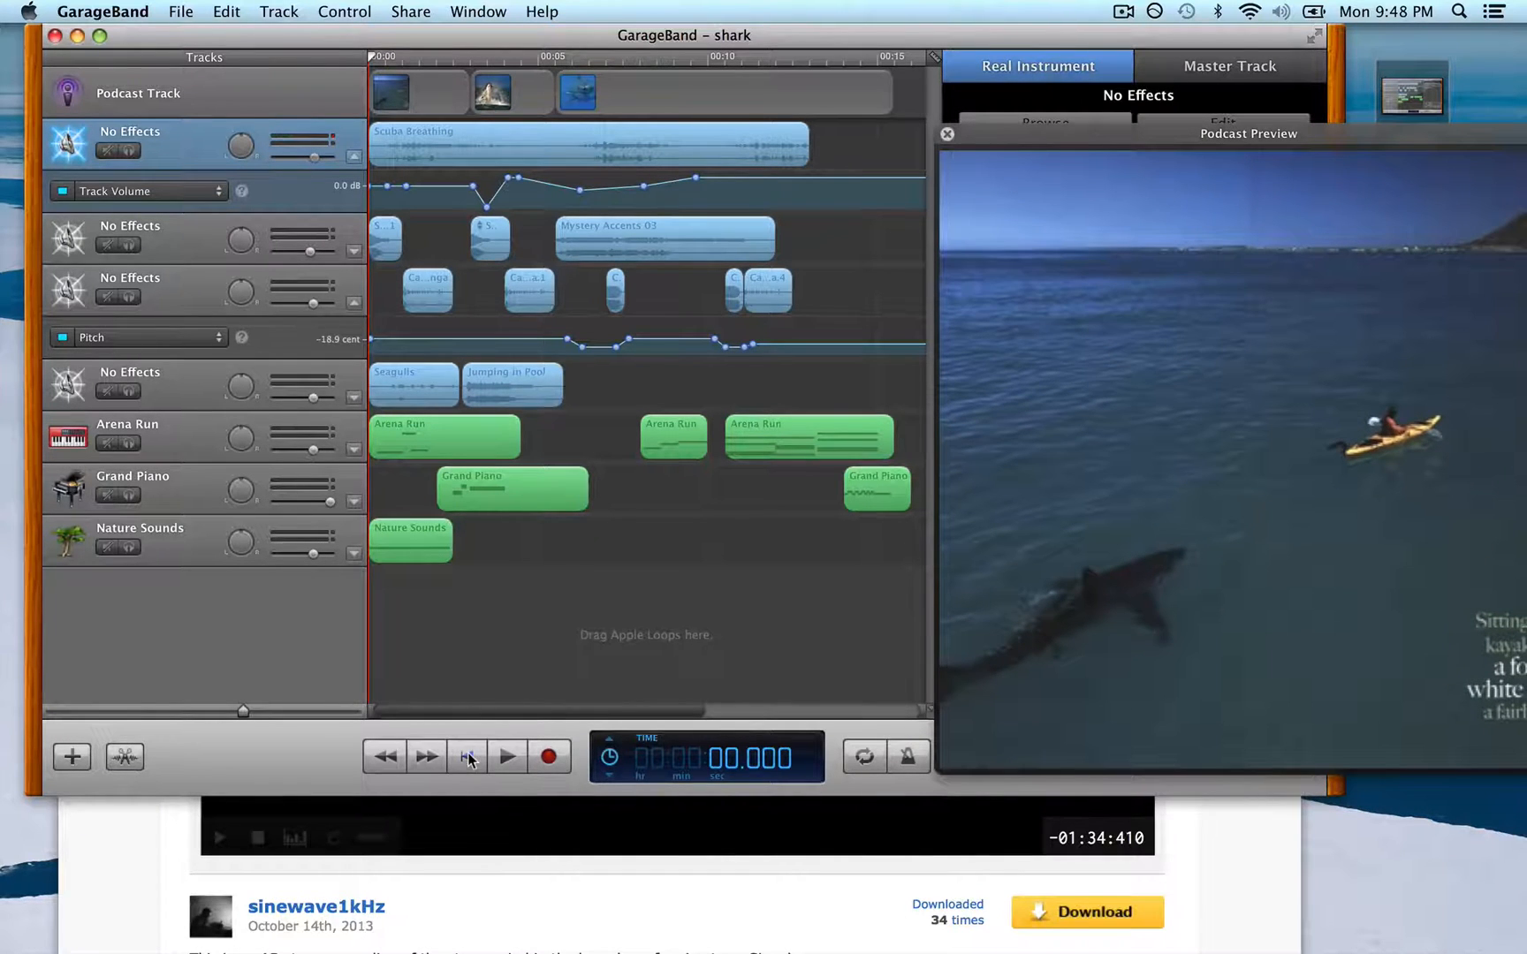
Play the shark project from the start to about 13.5 seconds, and reposition the Podcast Preview before closing it.
left_click(512, 761)
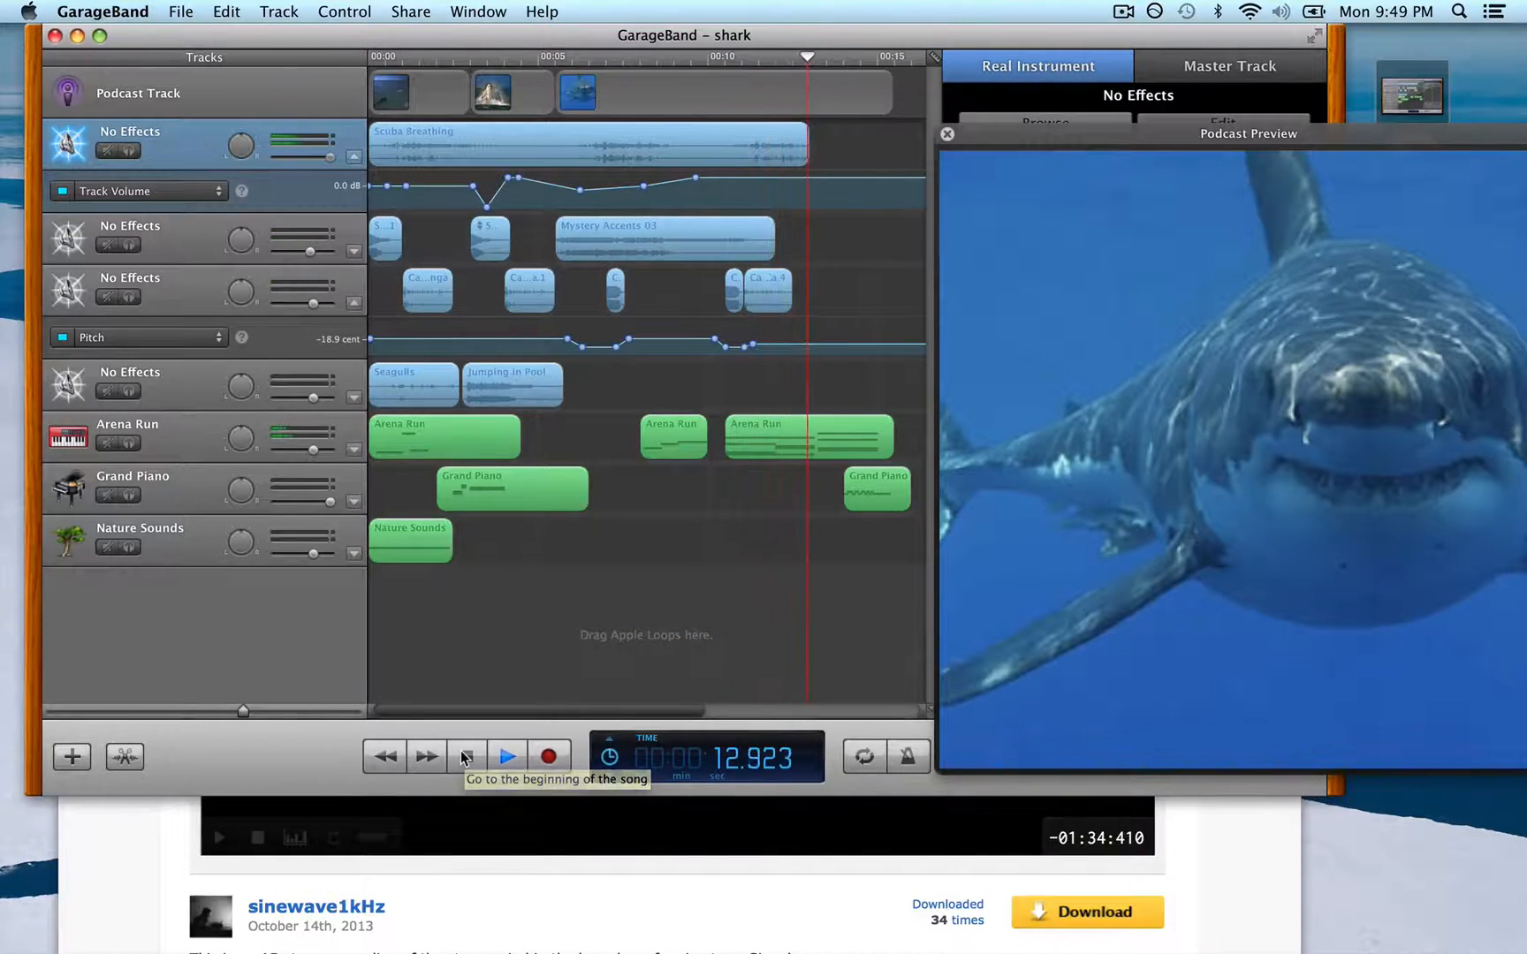
left_click(461, 752)
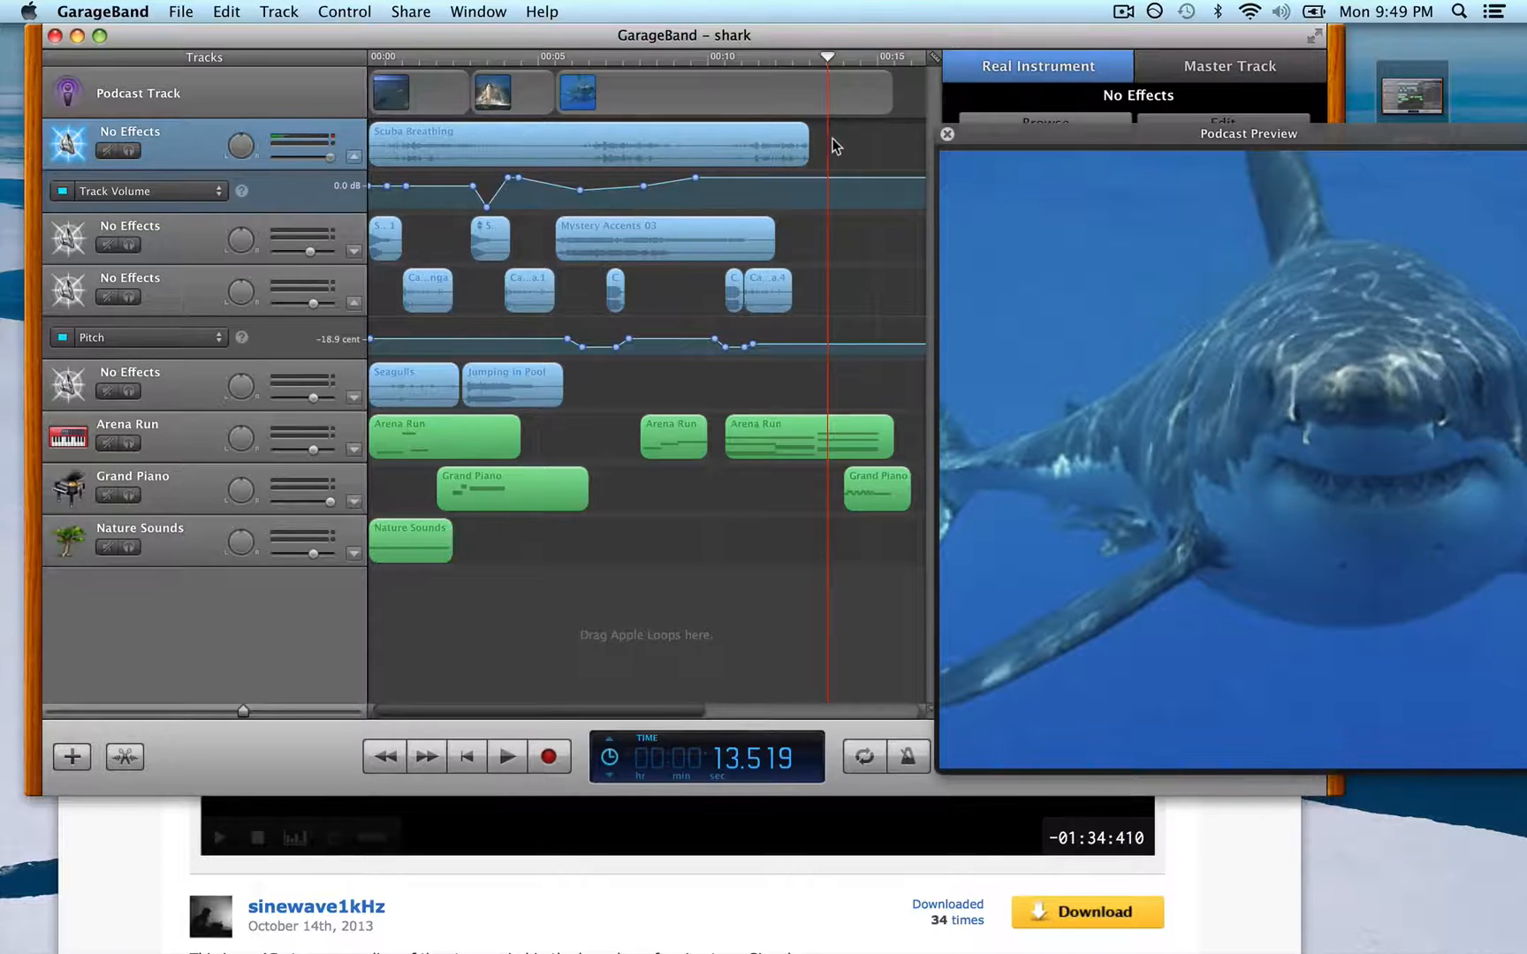
left_click_drag(1034, 135, 904, 138)
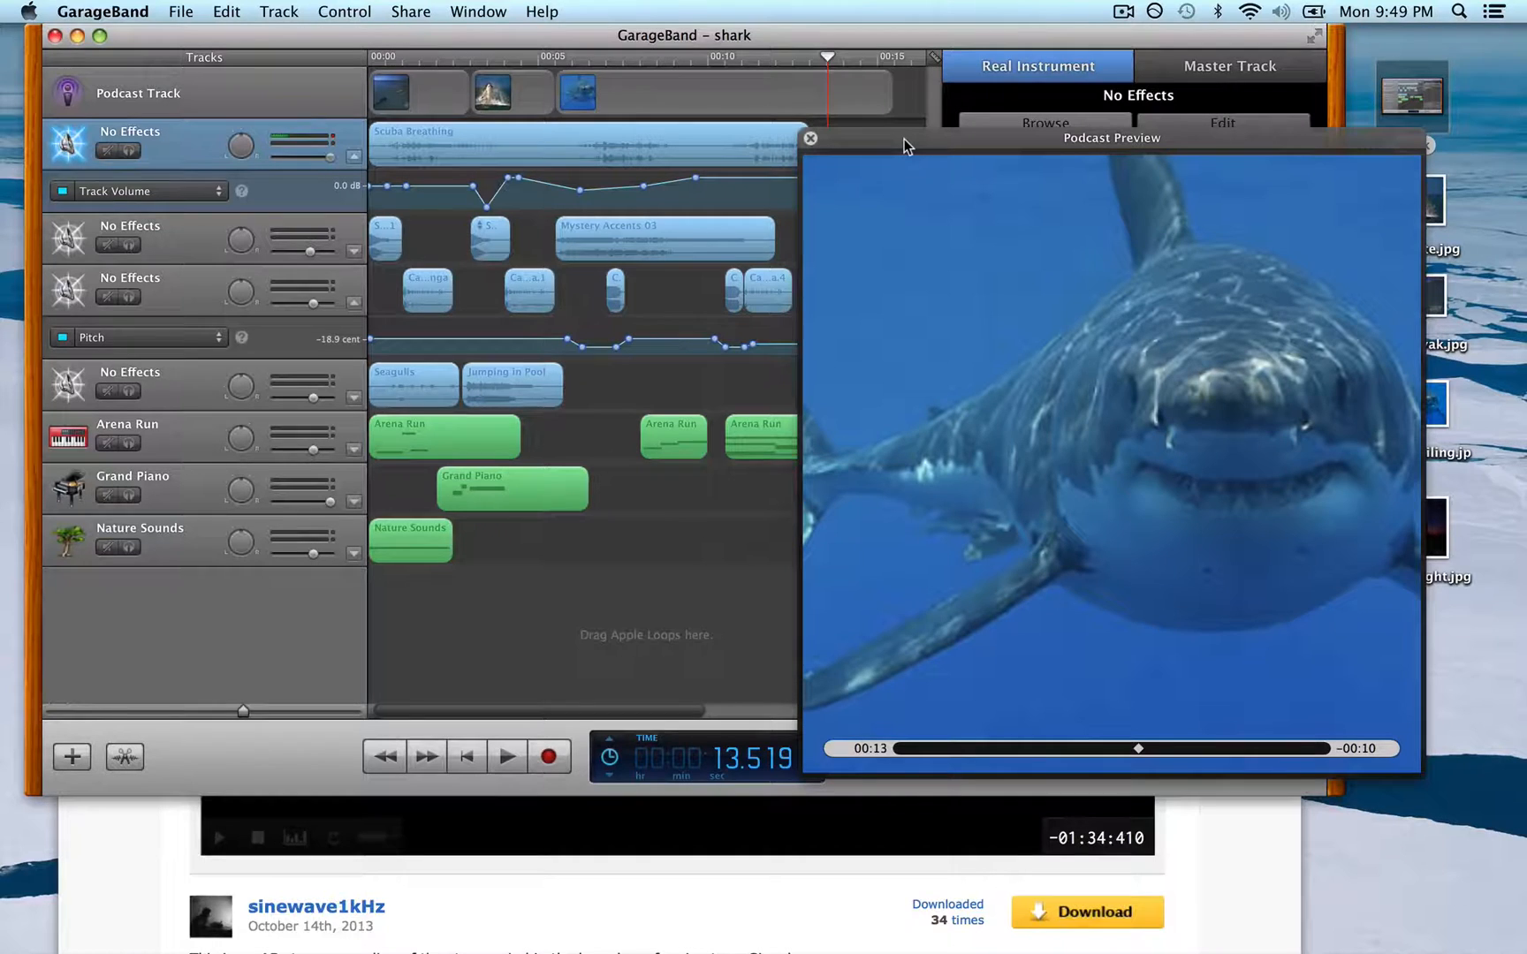
left_click_drag(902, 139, 827, 151)
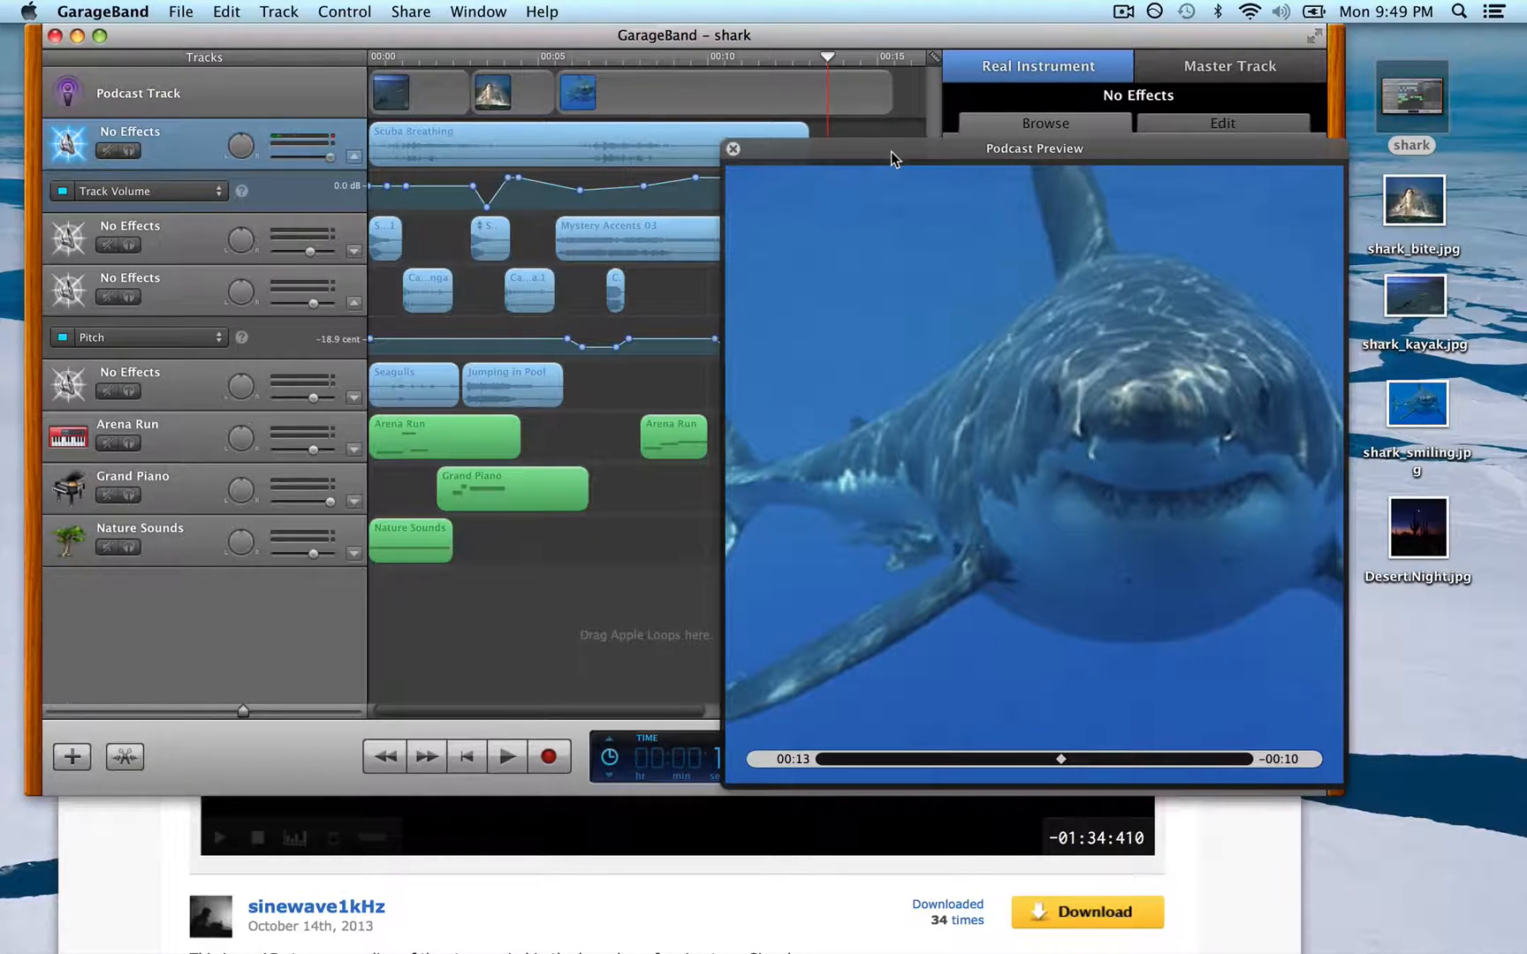
left_click_drag(831, 150, 798, 150)
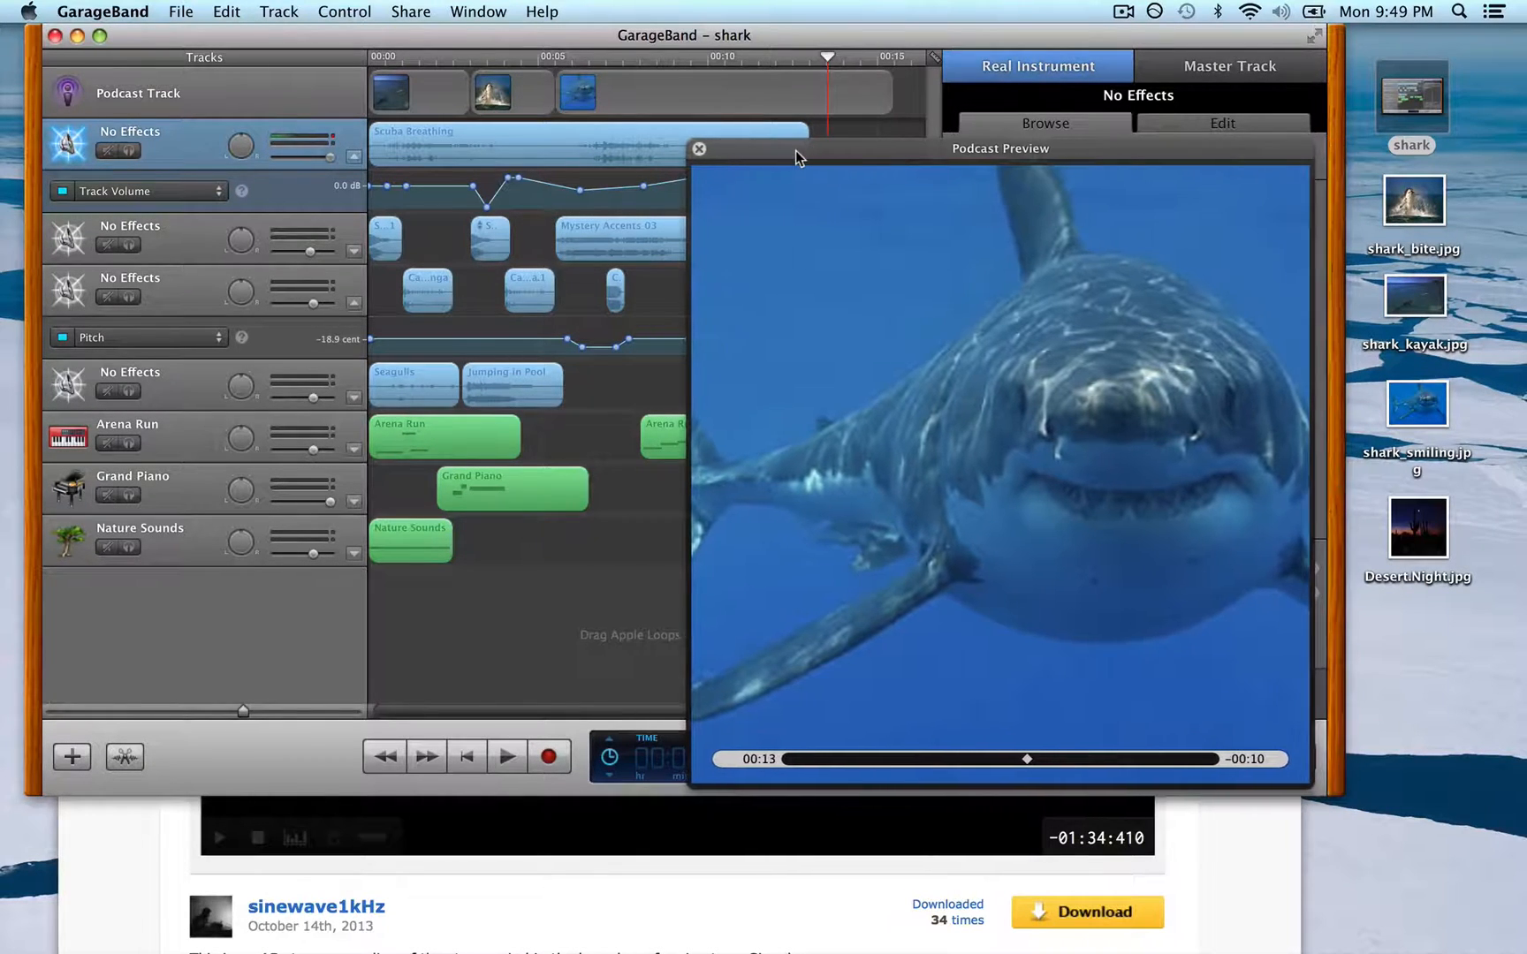
left_click(699, 150)
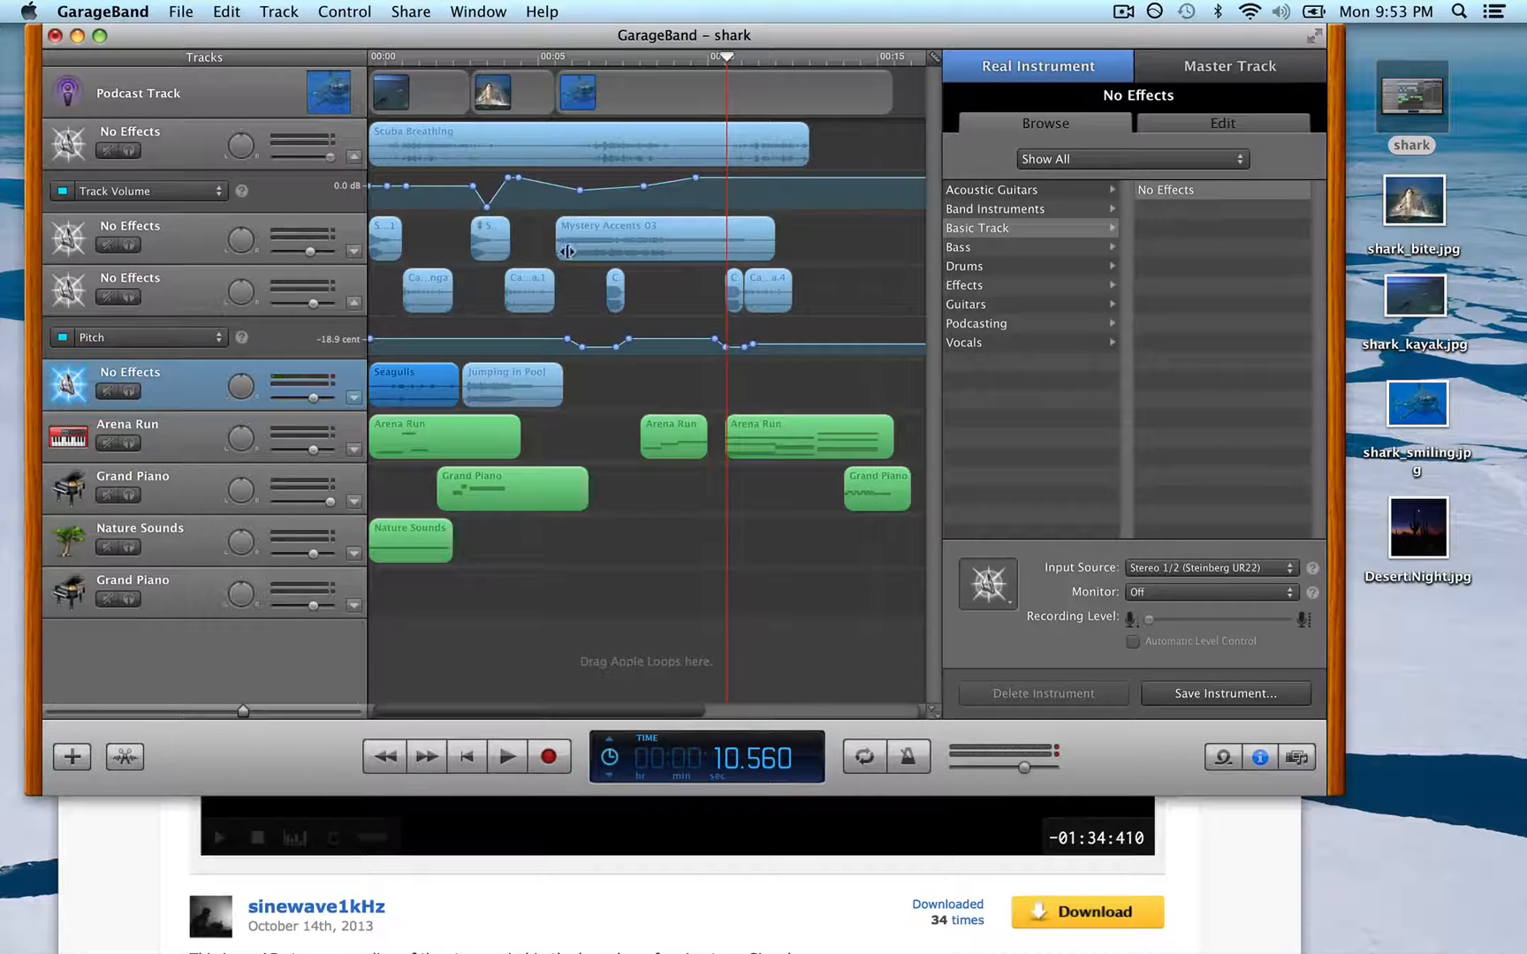
Examine the effect settings of the Scuba Breathing track, the Mystery Accents track and the track with pitch automation.
left_click(180, 142)
left_click(191, 241)
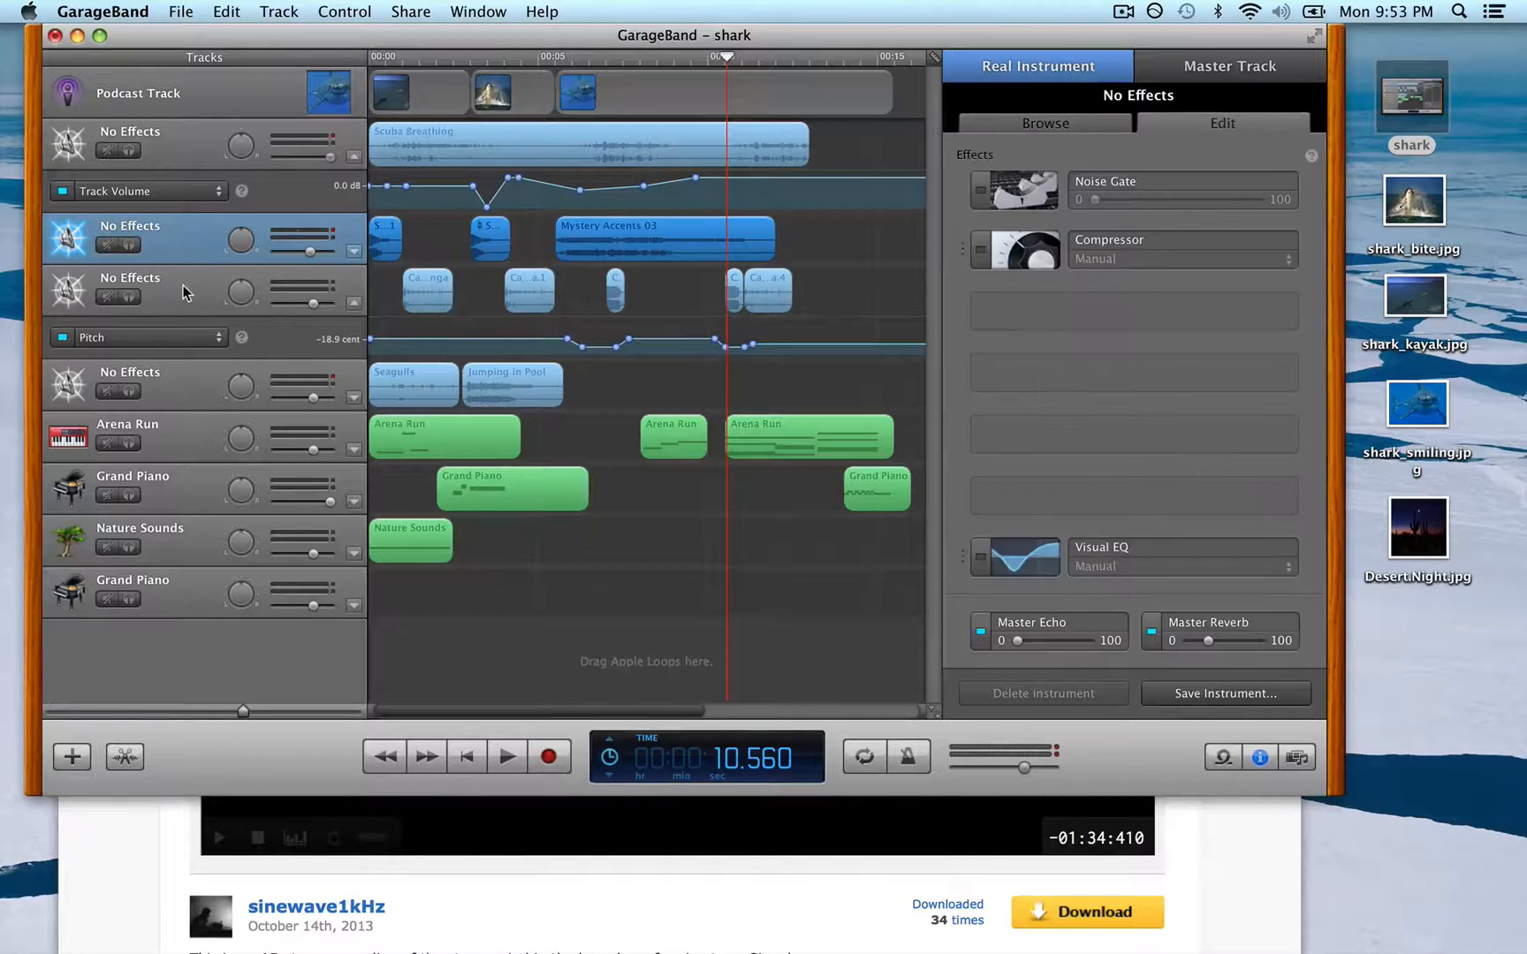
left_click(185, 293)
key("super+i")
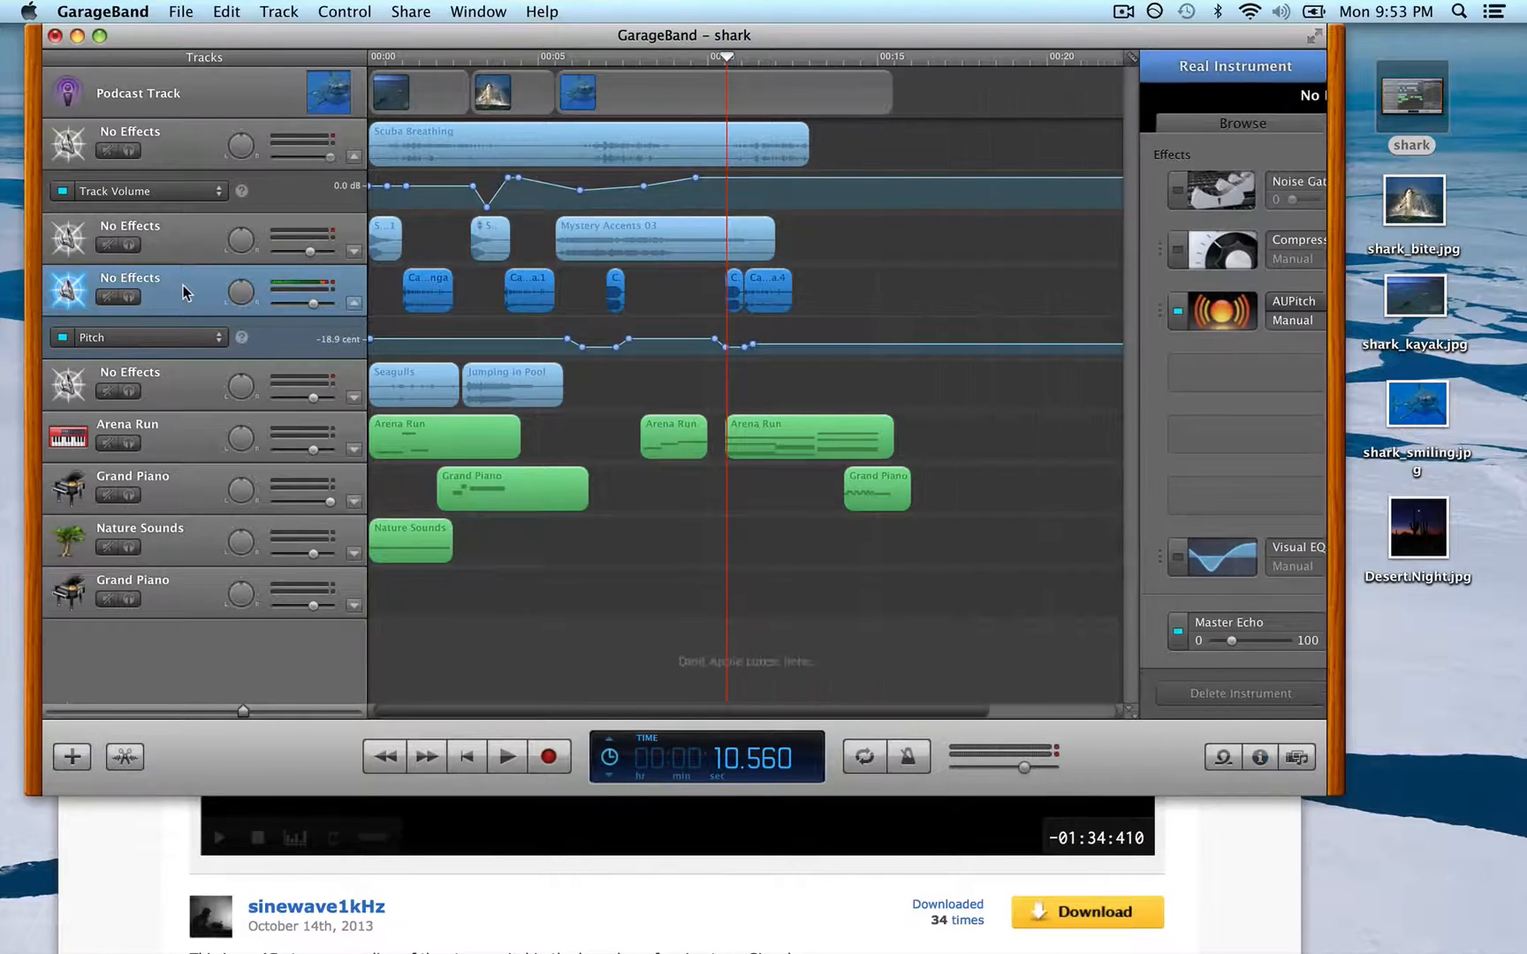
key("super+i")
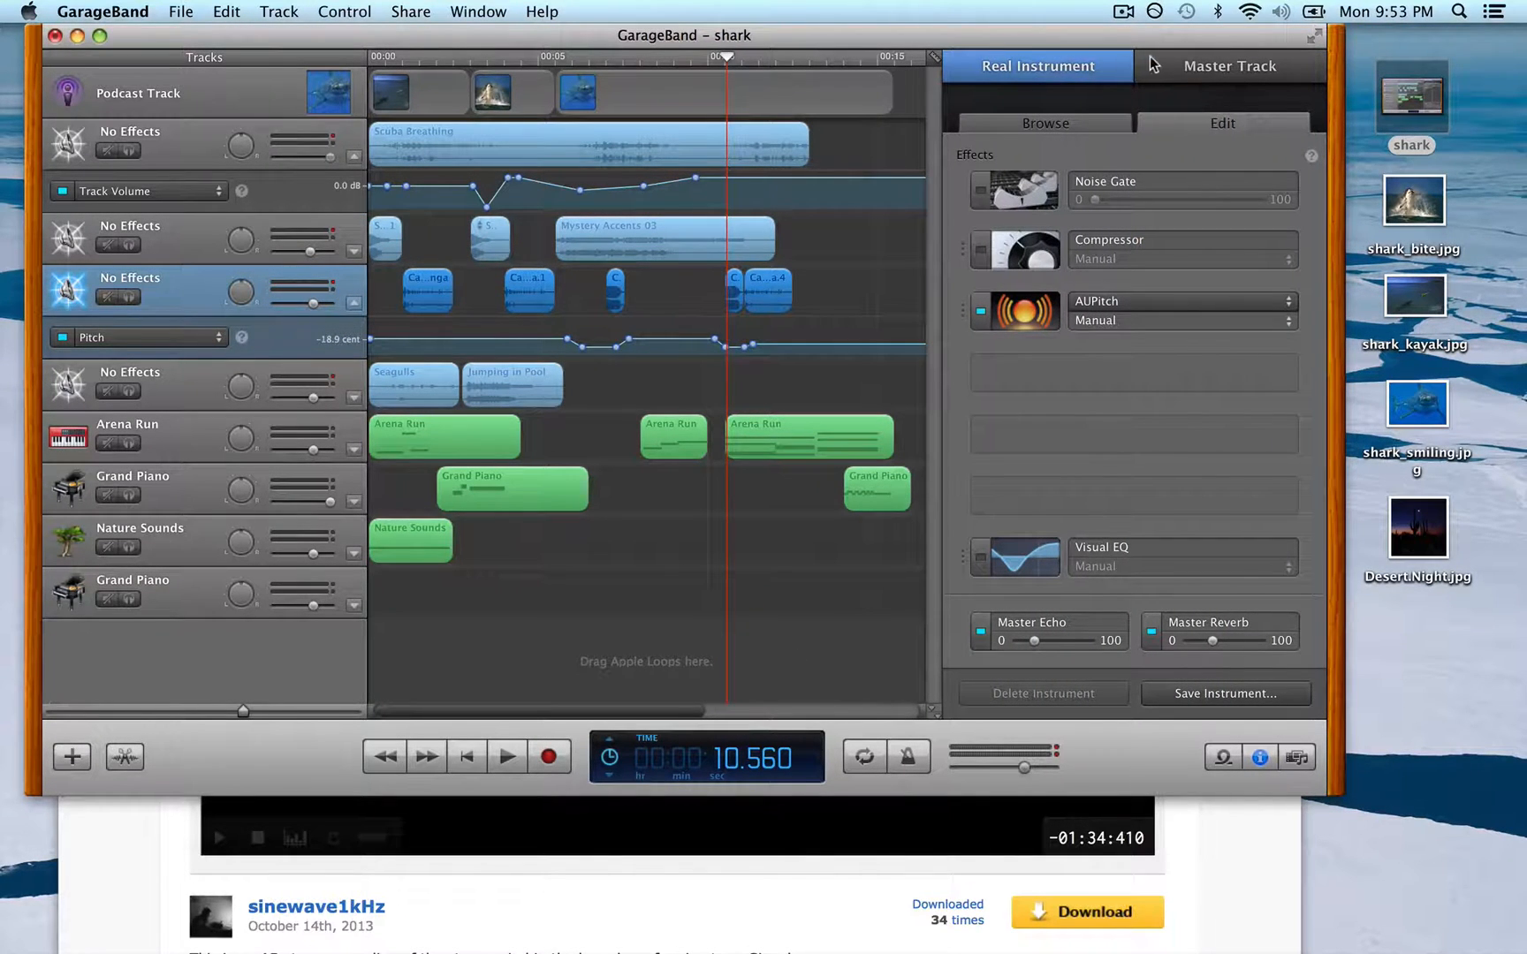
Add AUPeakLimiter to the empty Master Effects slot of the master track.
left_click(1234, 69)
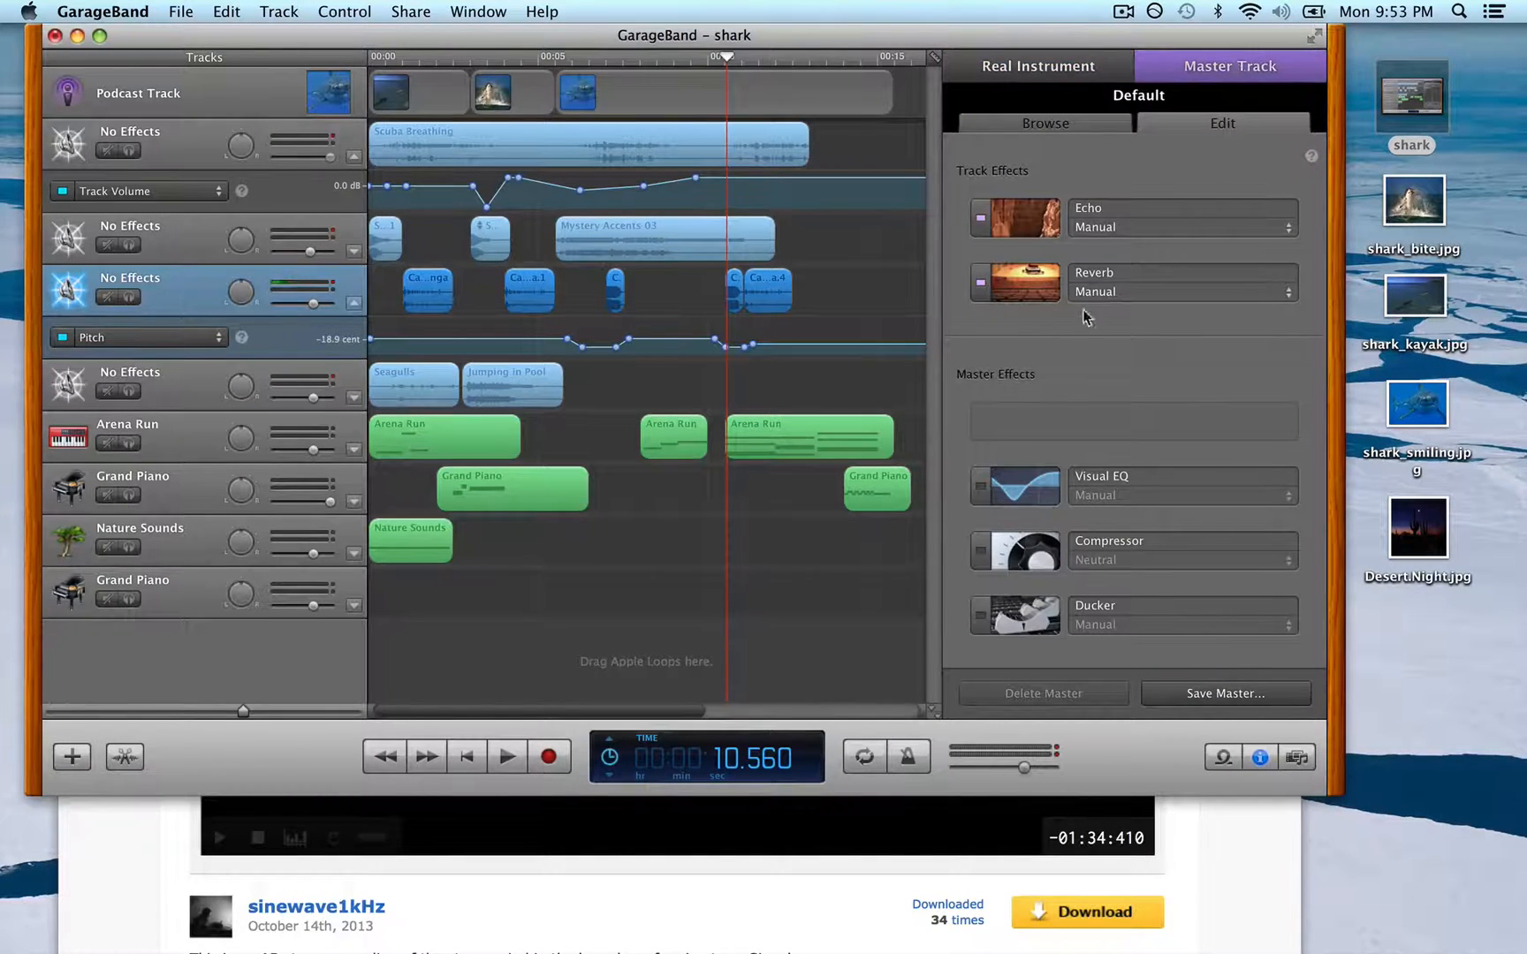
left_click(1096, 415)
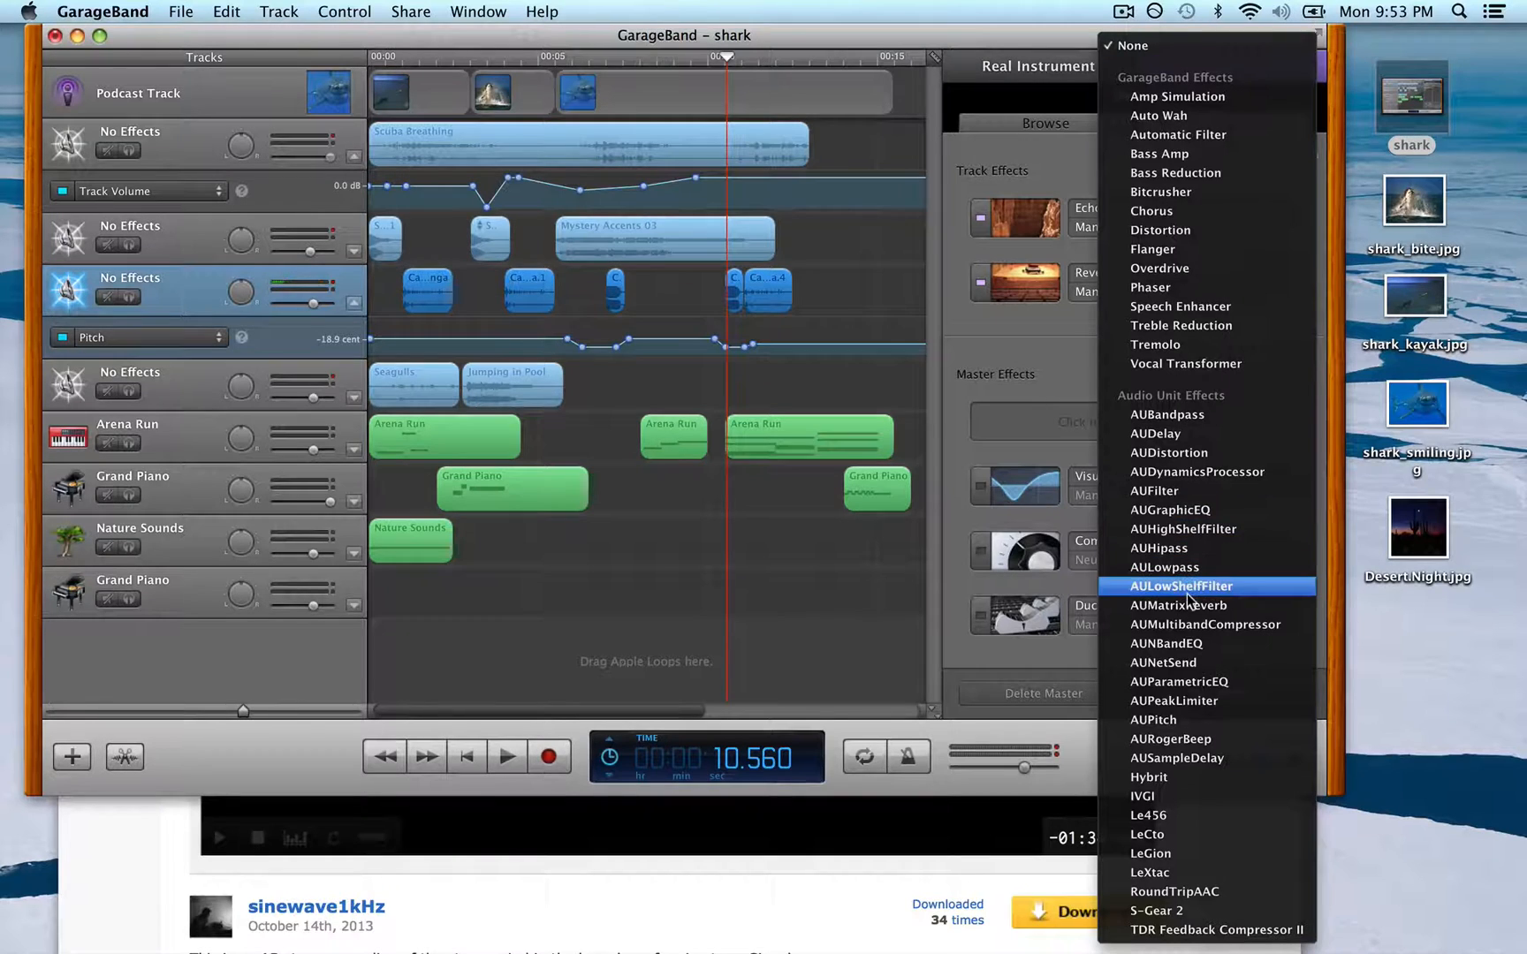
left_click(1179, 700)
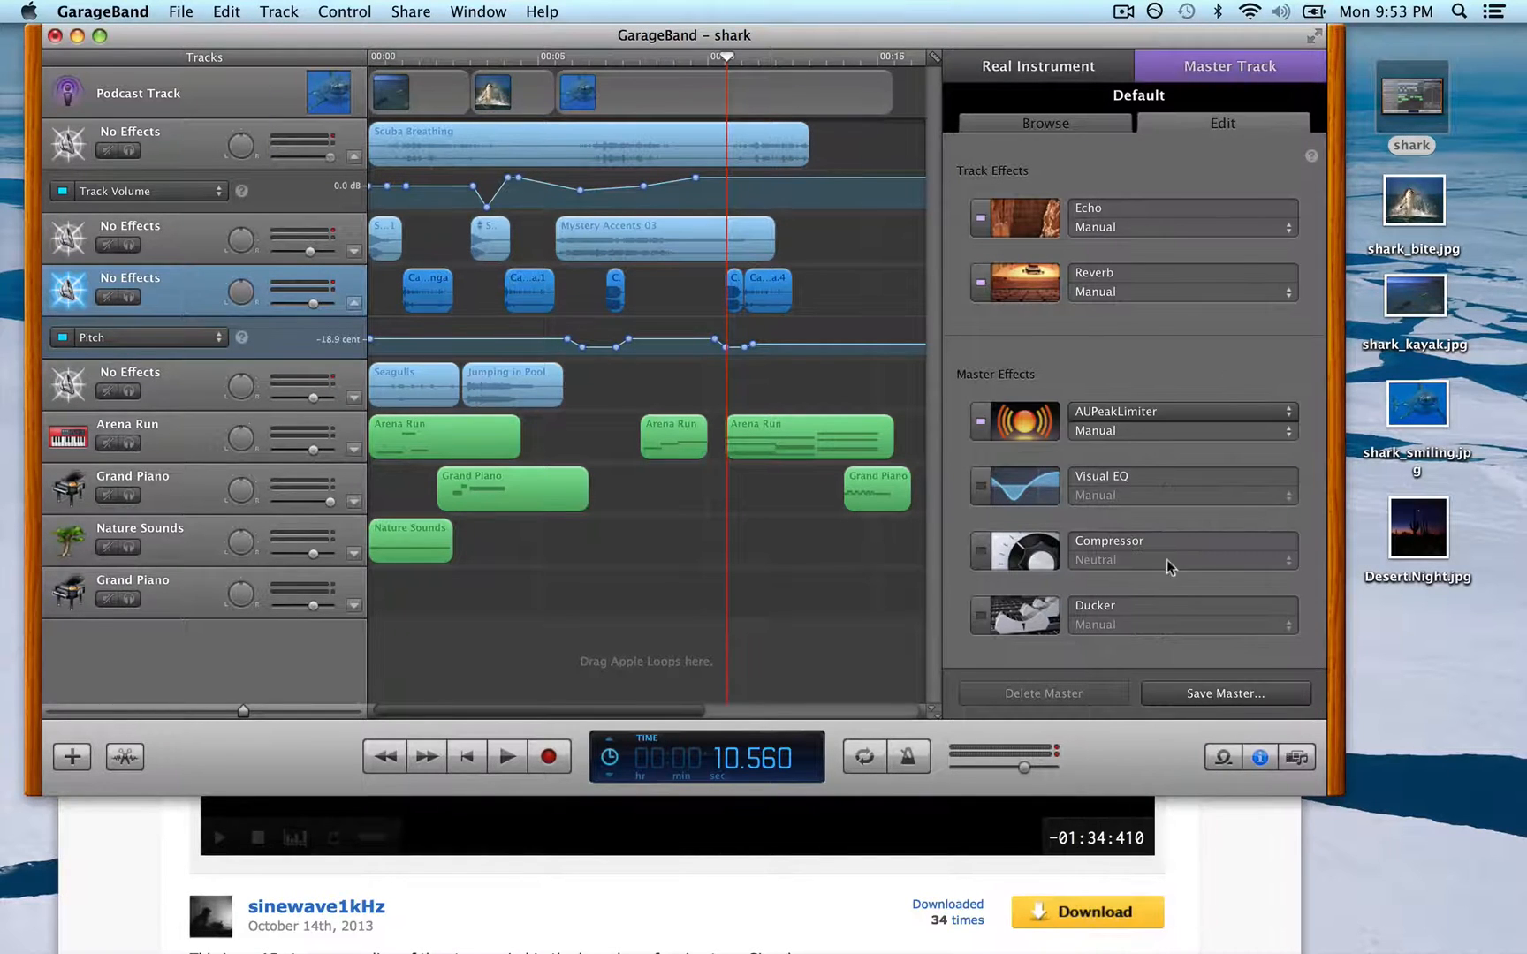
Look through the effects available for the empty slot below AUPitch on the pitch-automated track without choosing one.
left_click(1049, 64)
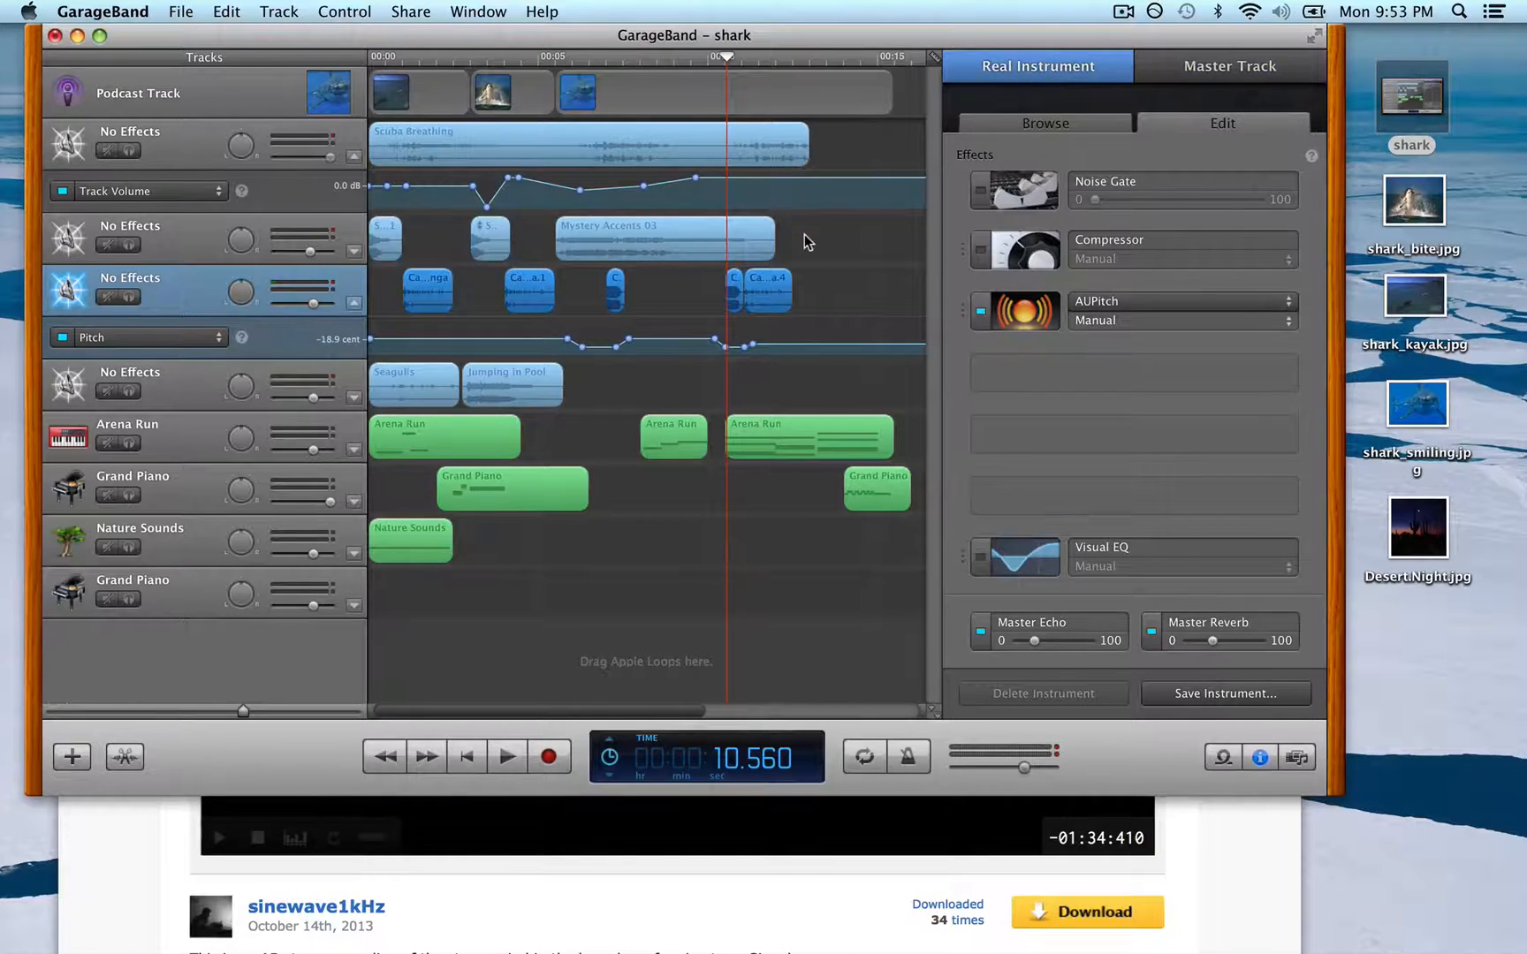
left_click(1018, 366)
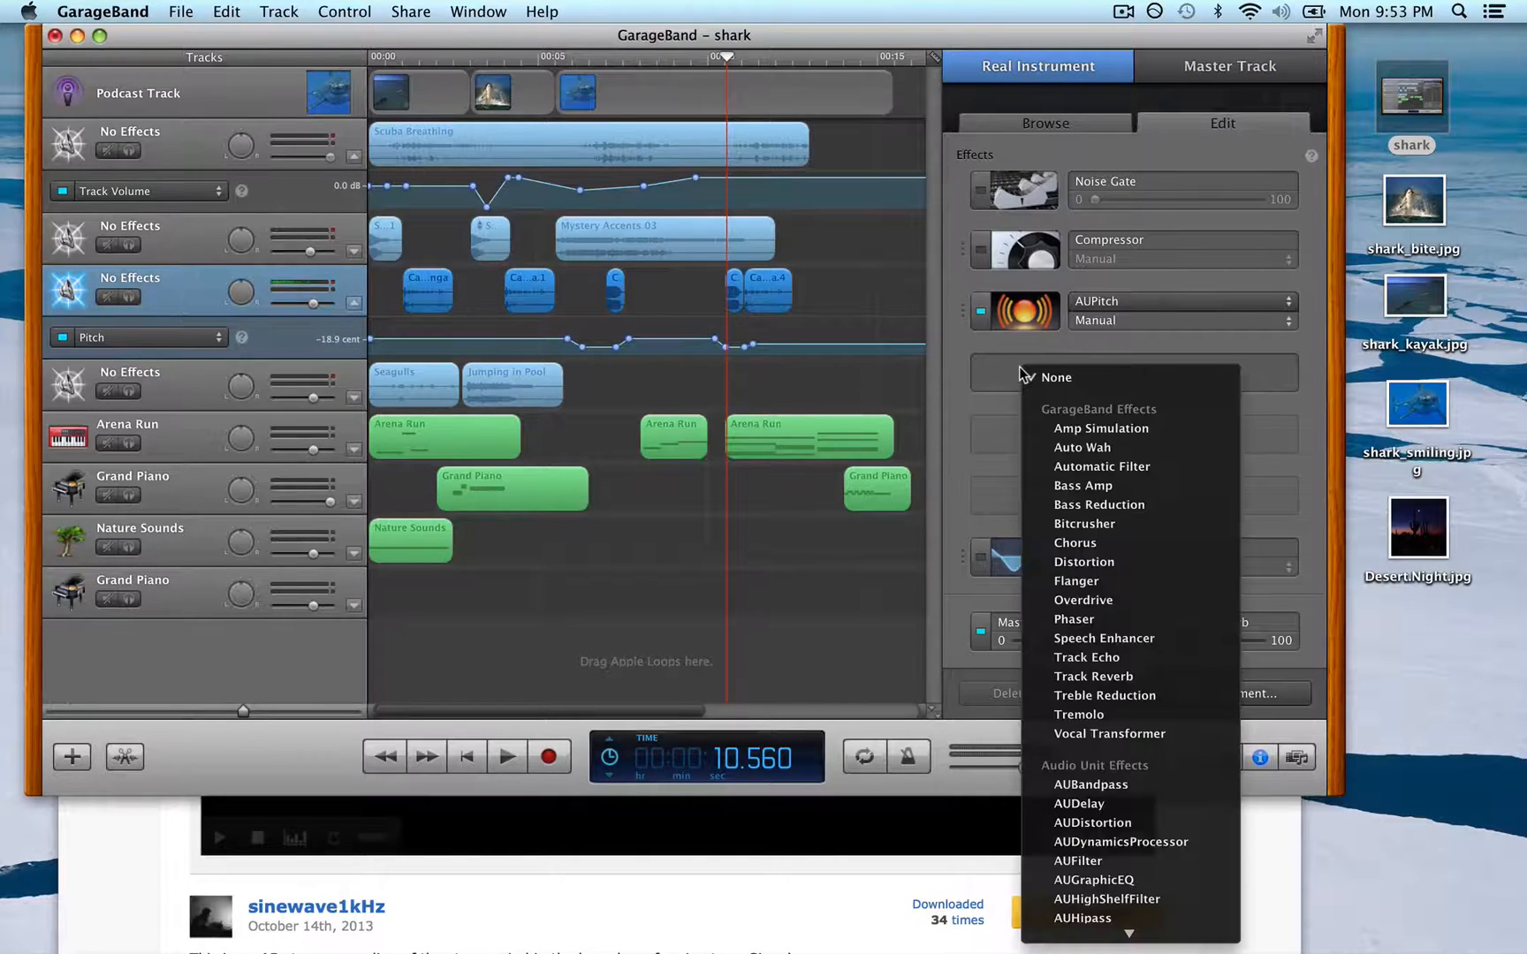
left_click(994, 430)
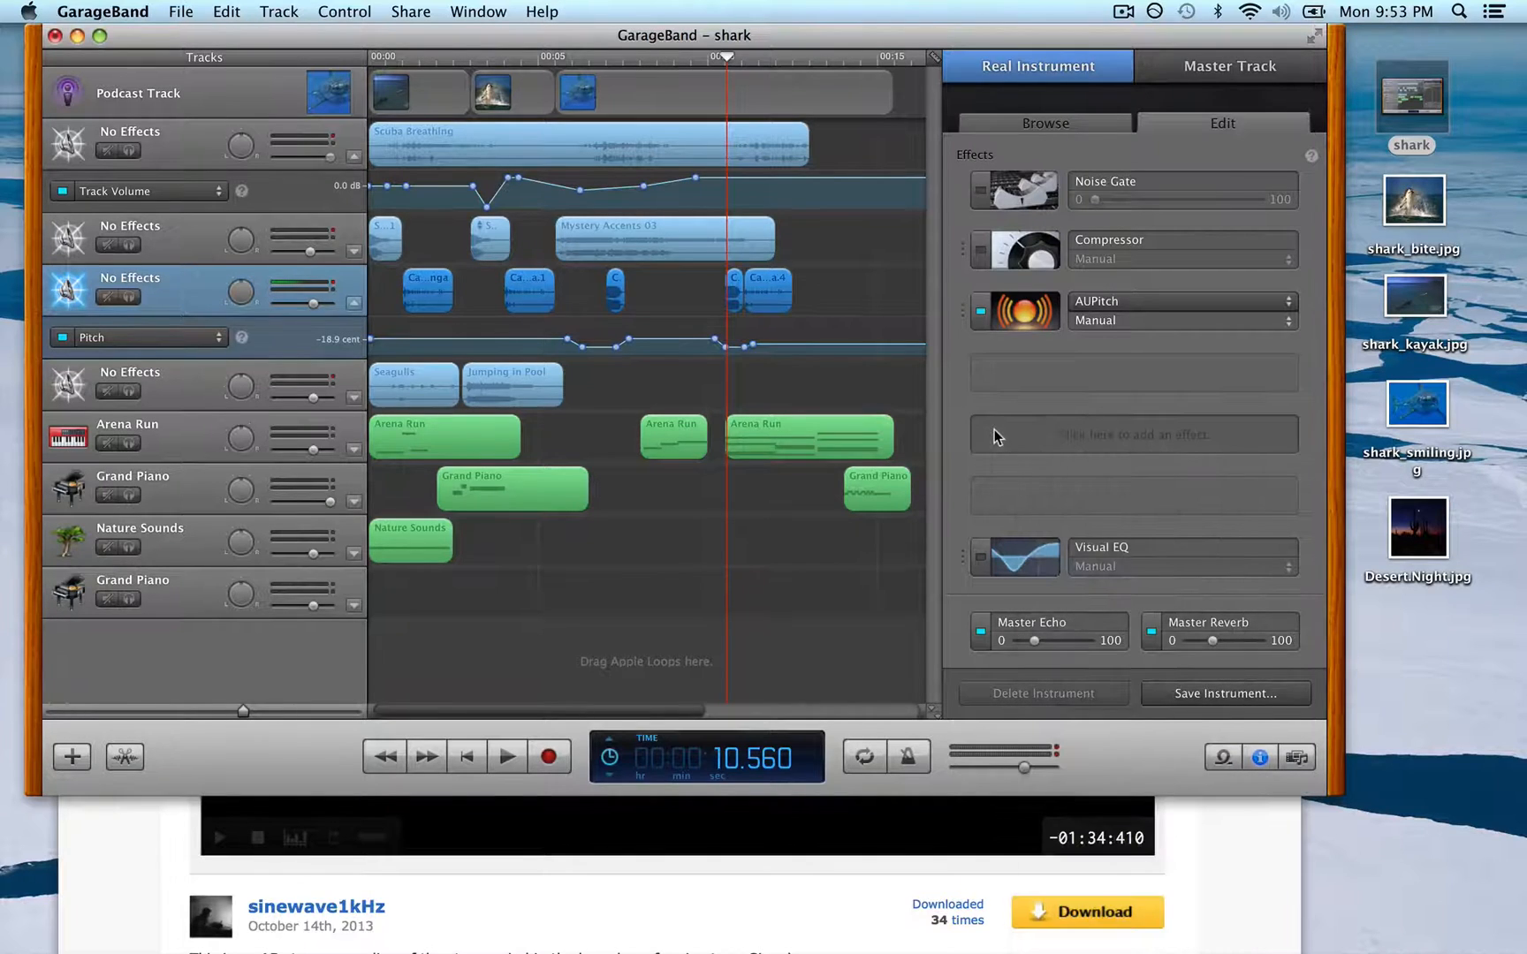
left_click(1061, 373)
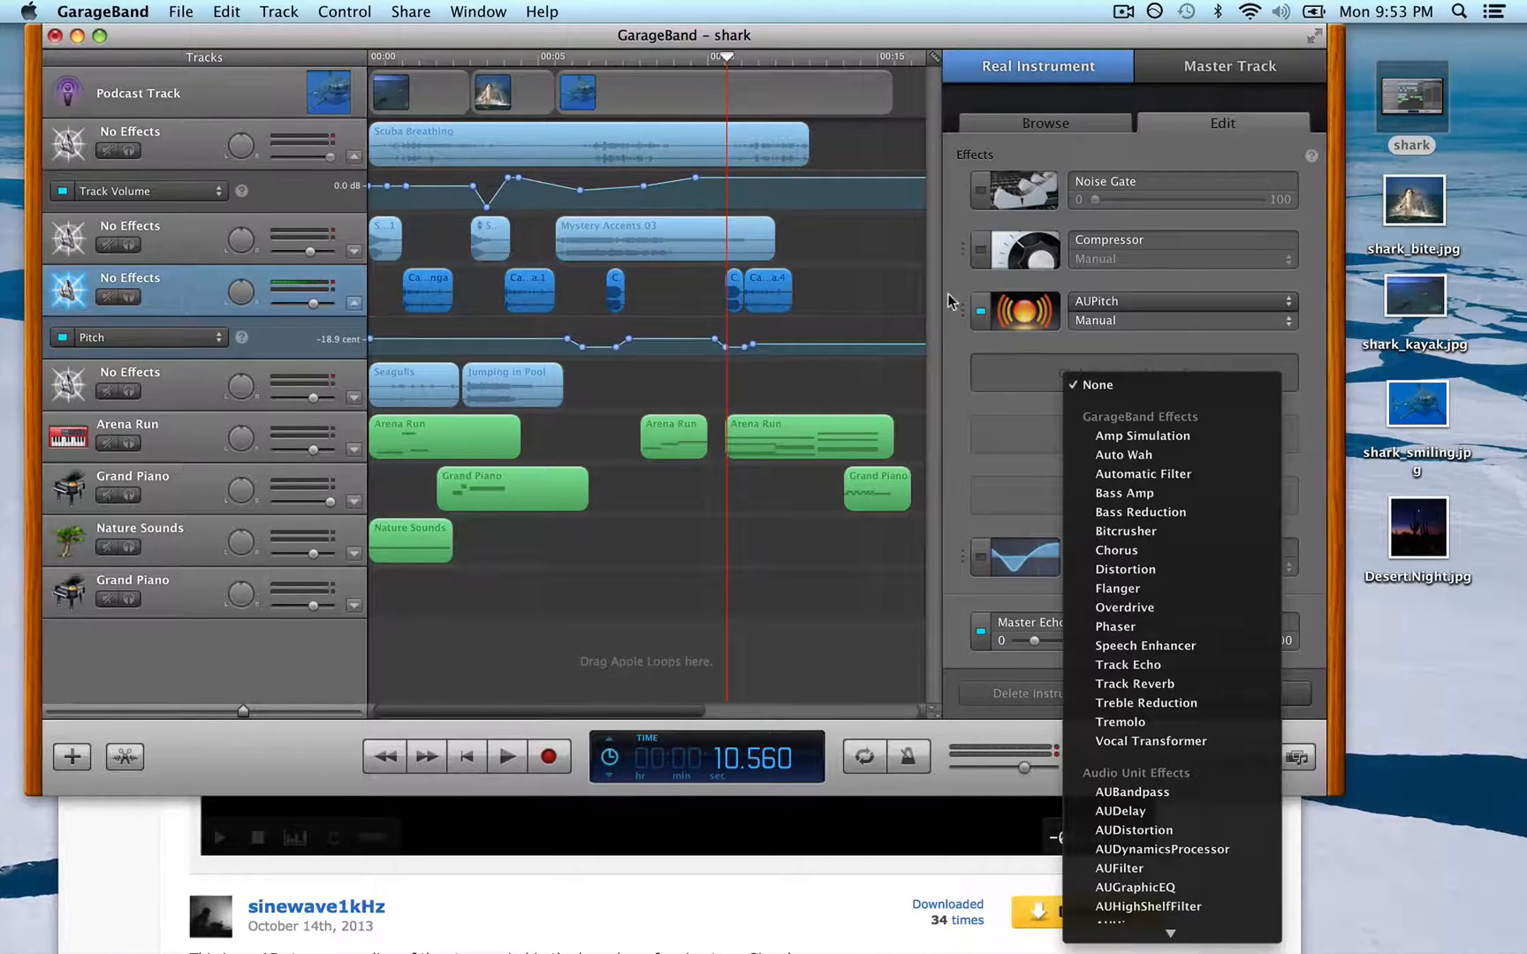
left_click(182, 278)
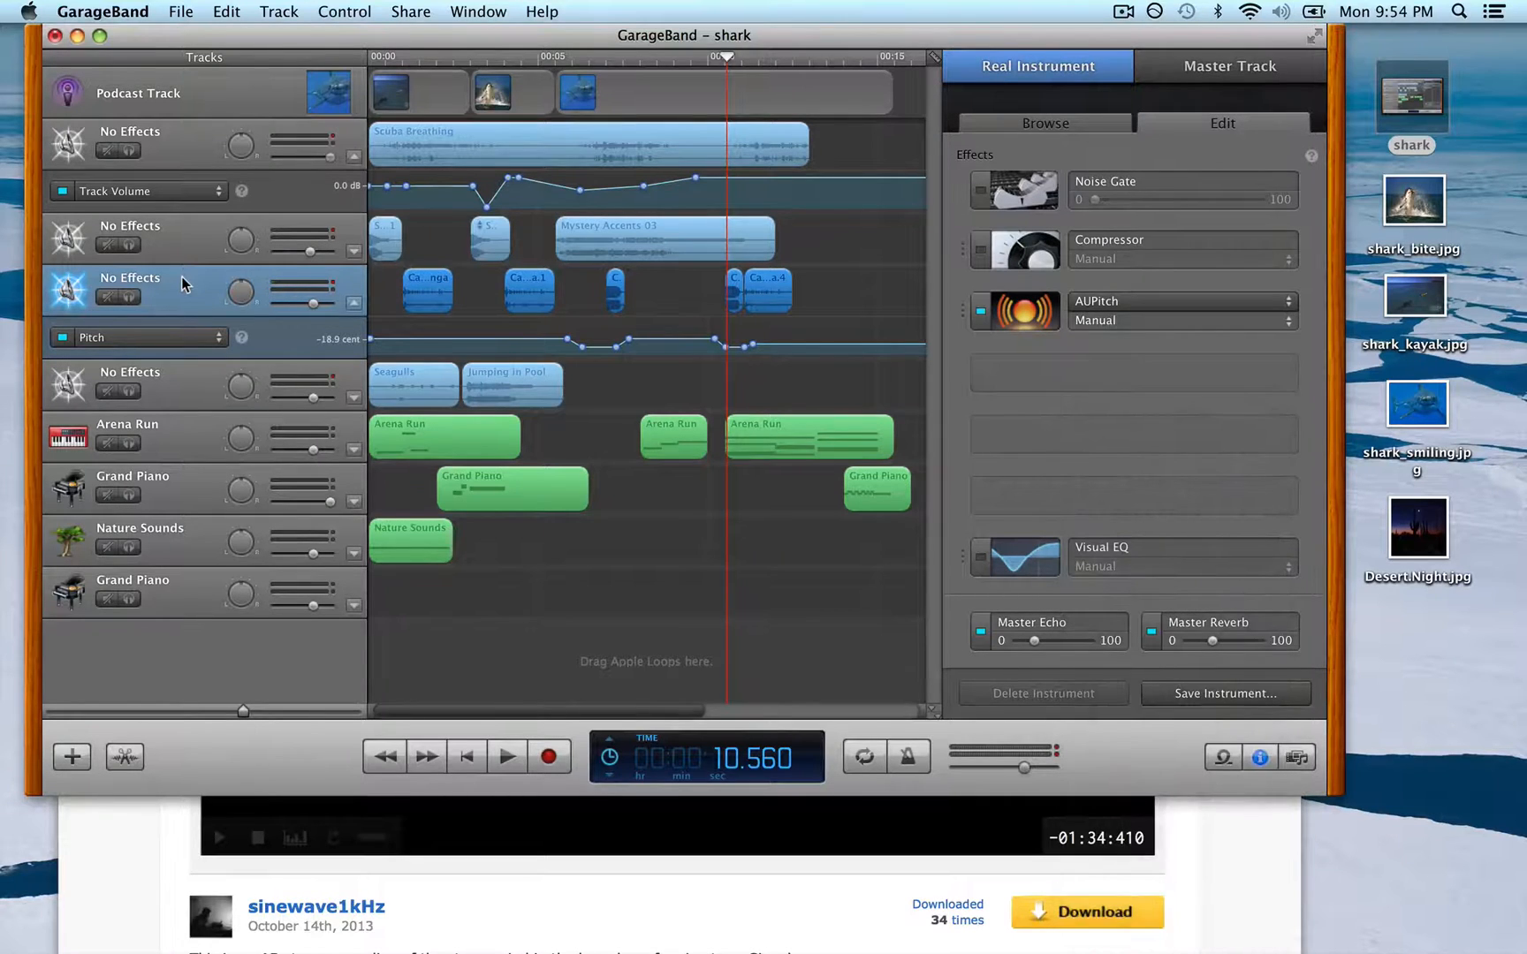
Solo the pitch-automated track, play it to about 12 seconds and set the playhead back to about 10.4 seconds.
key("s")
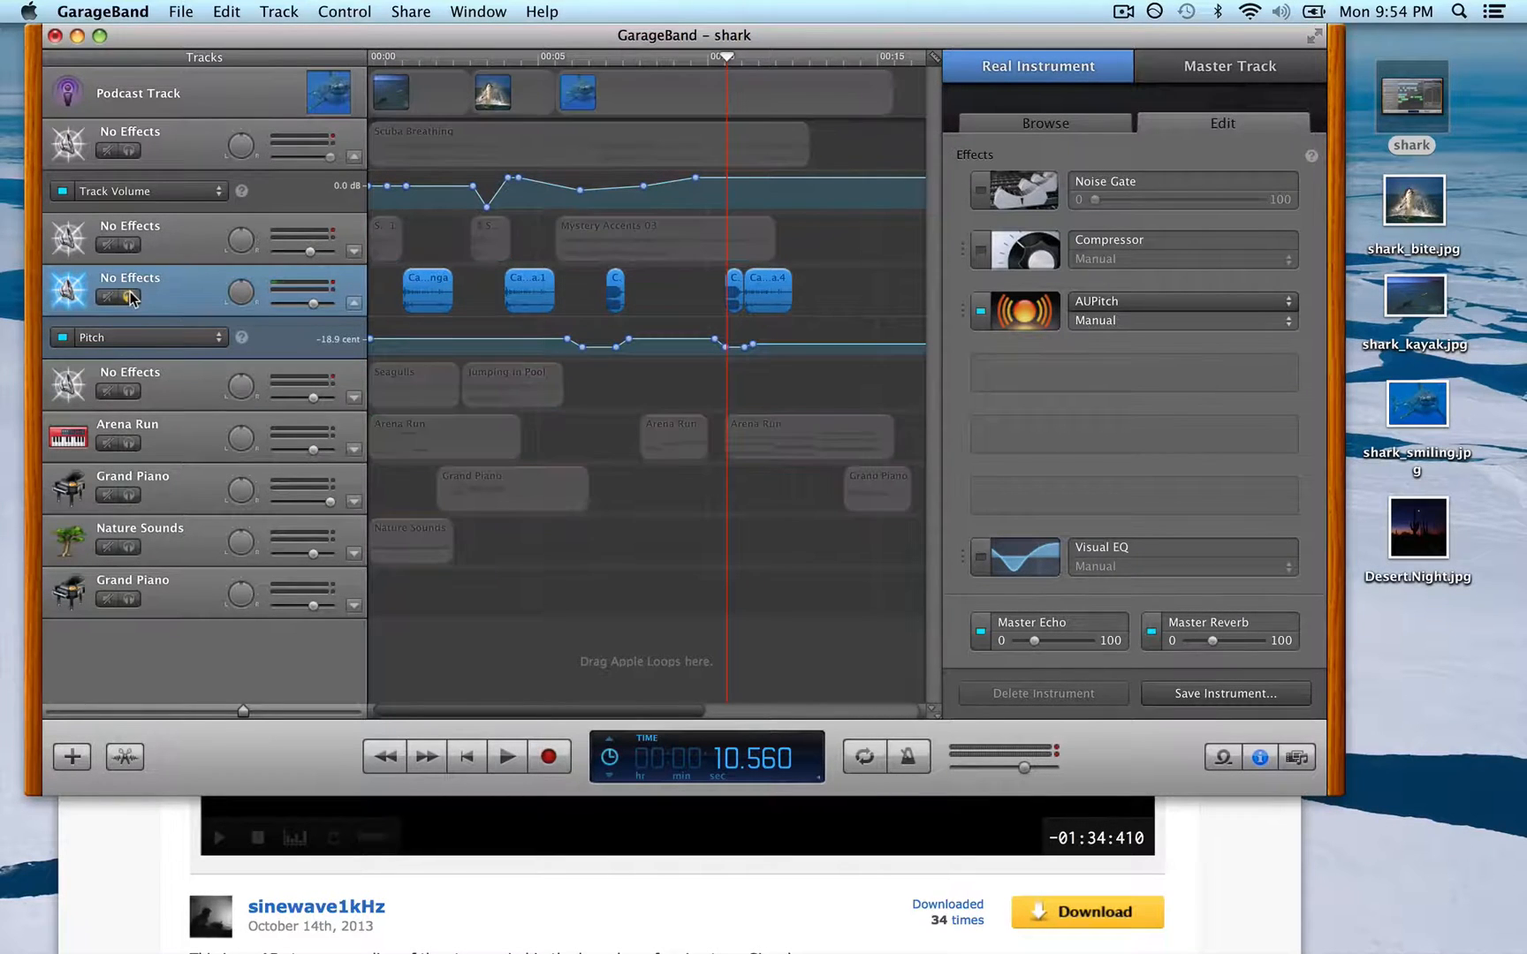
key("space")
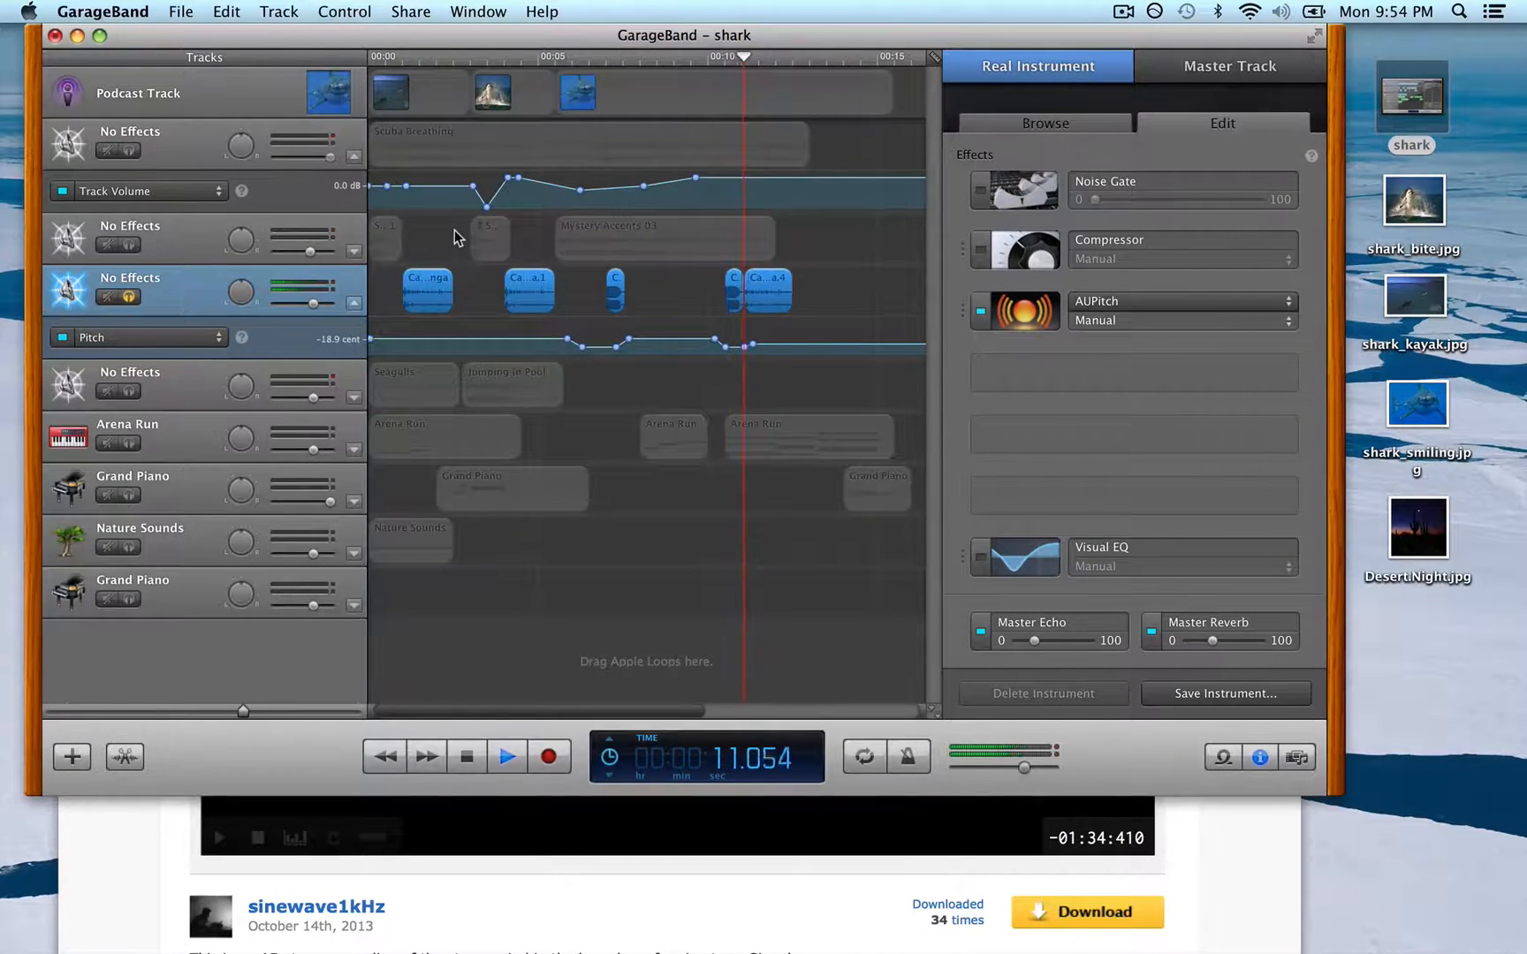
key("space")
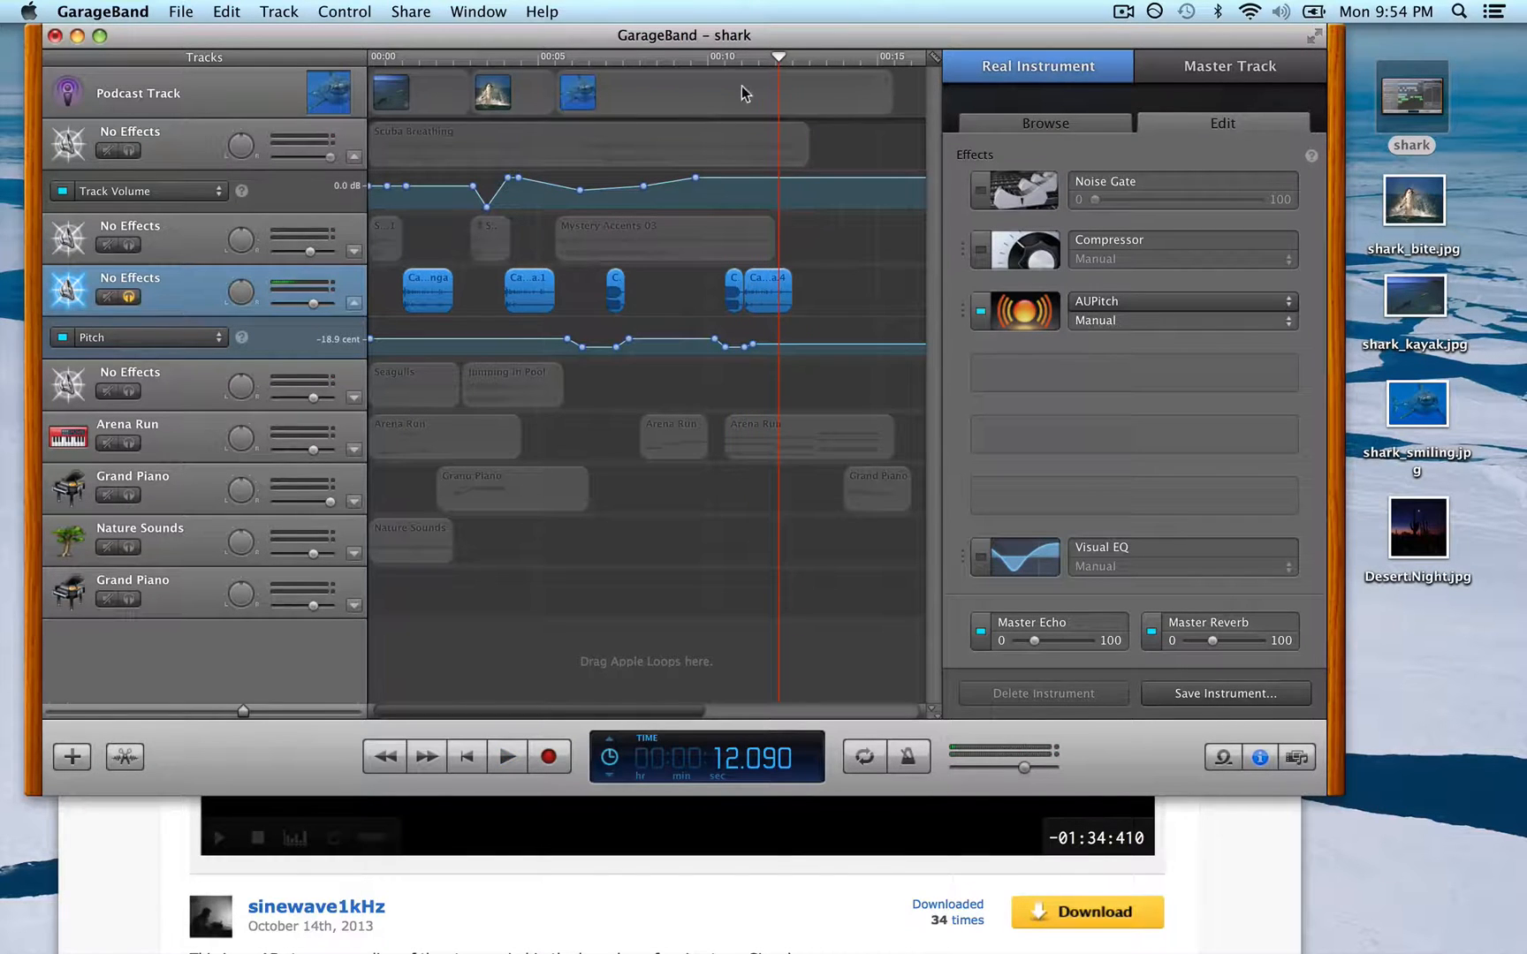
left_click(719, 59)
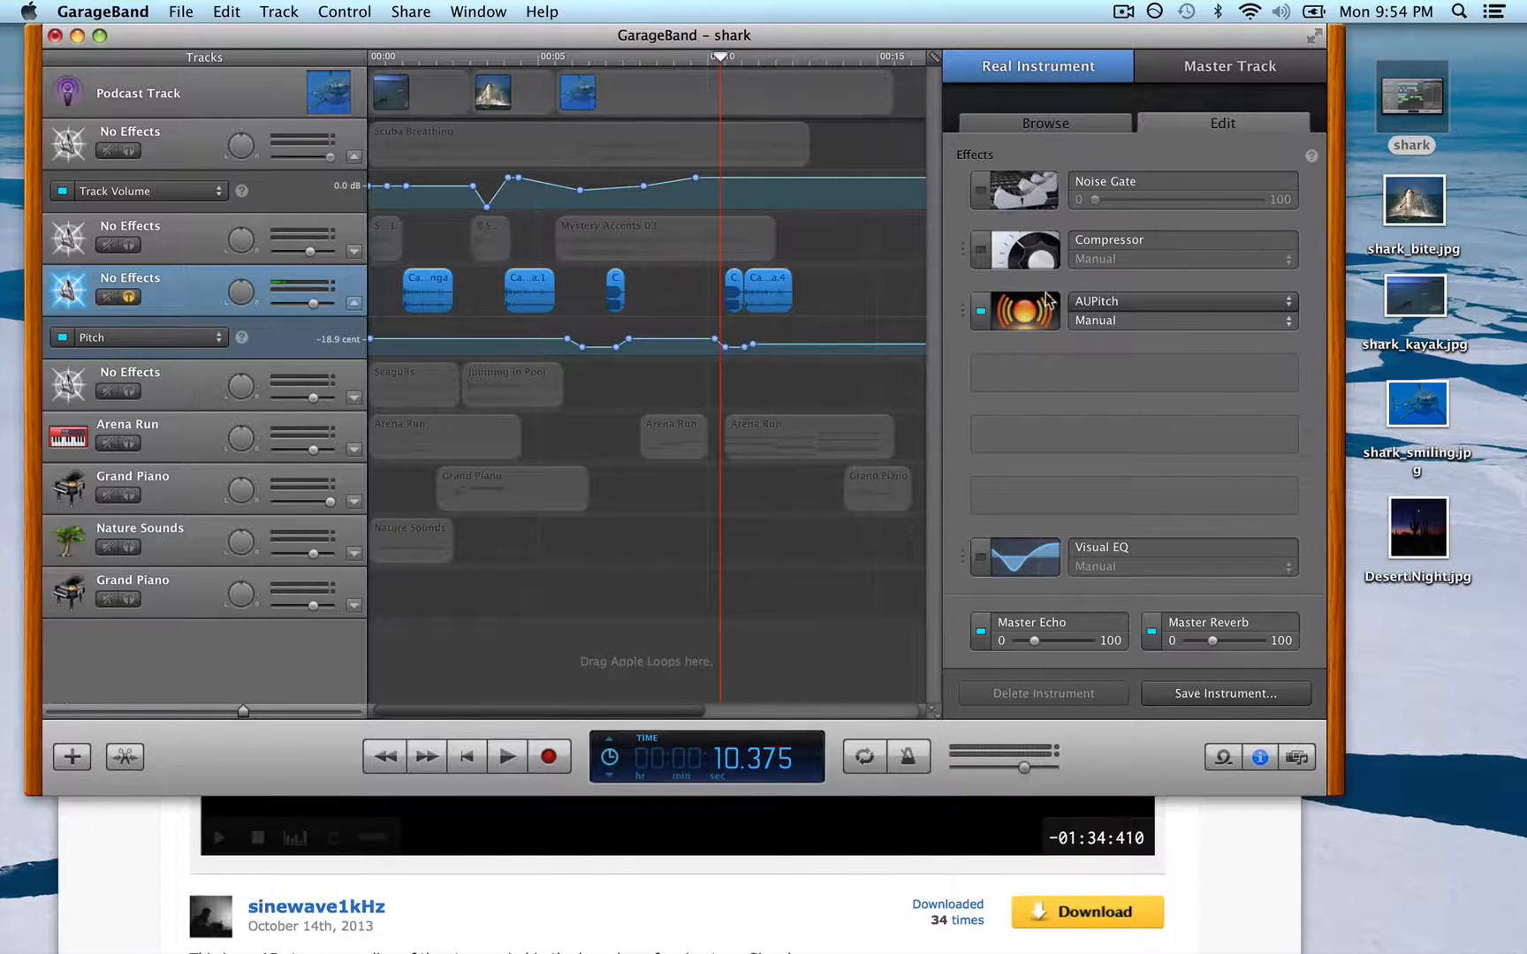
Open the AUPitch settings, close them and point out the pitch automation point near 10 seconds.
left_click(1036, 320)
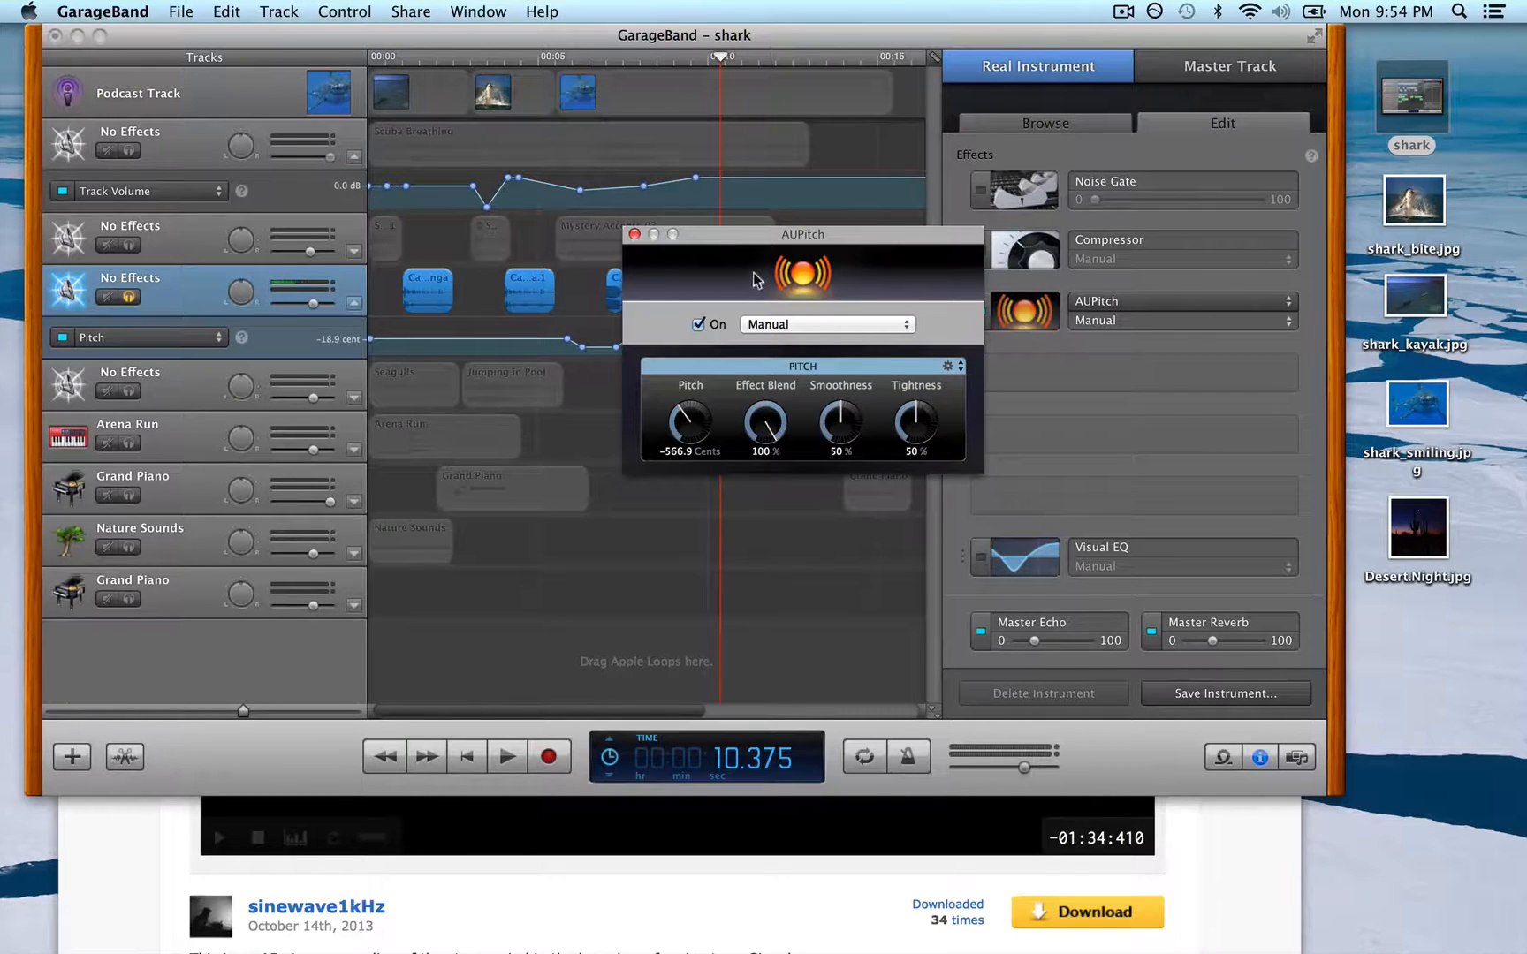
left_click(634, 234)
left_click(713, 340)
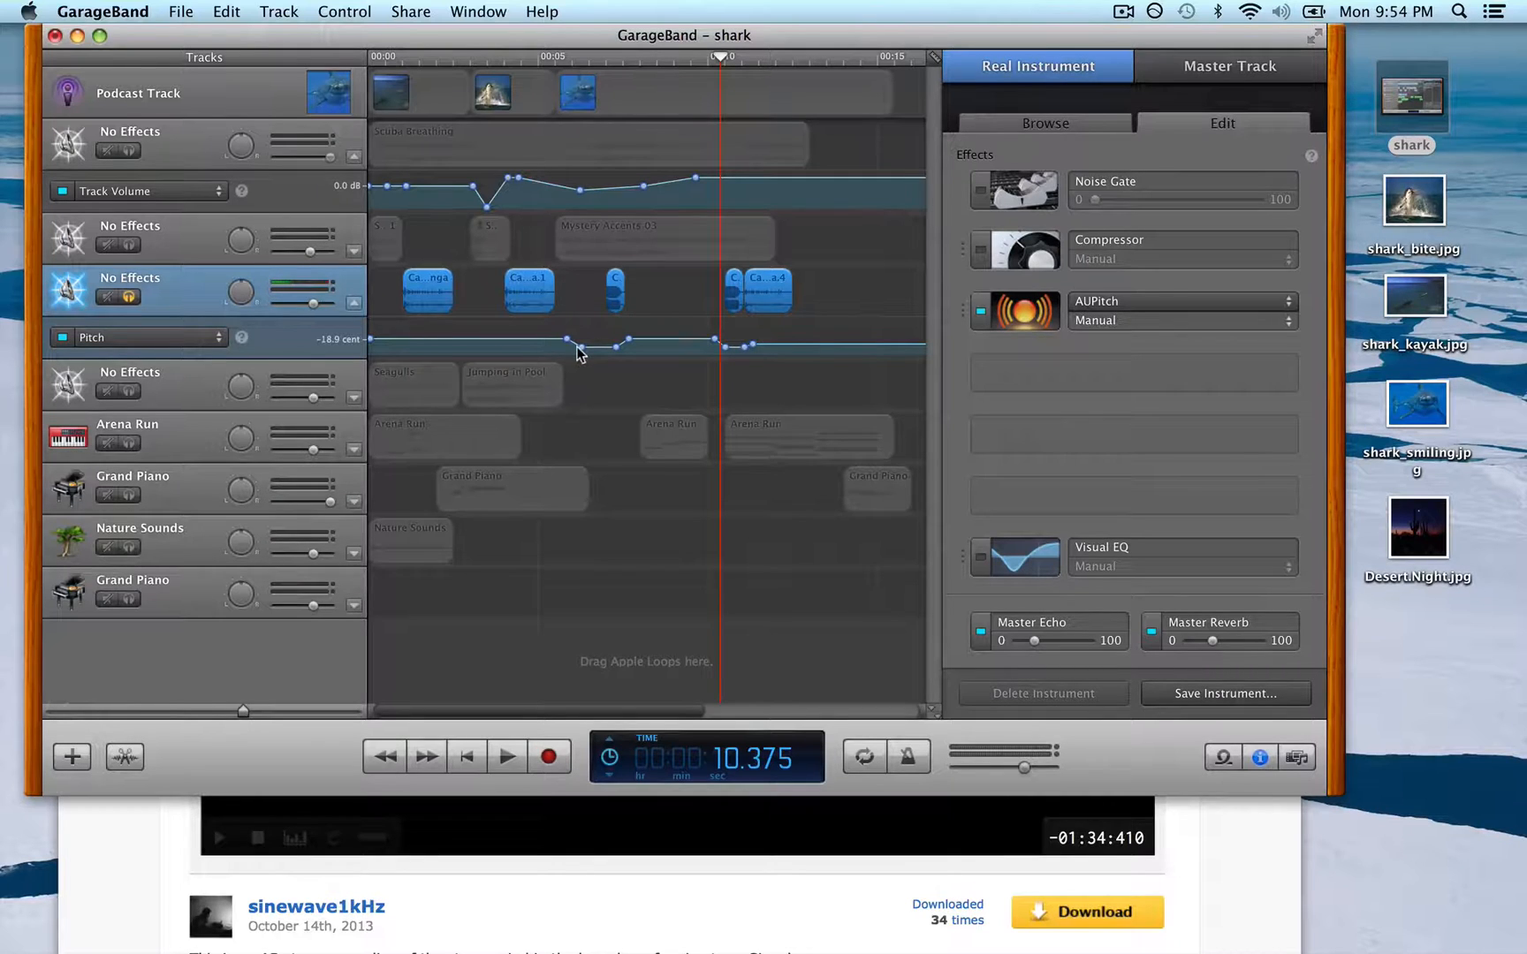
View the automation parameters available for the pitch-automated track without changing them, and turn off its solo.
left_click(206, 338)
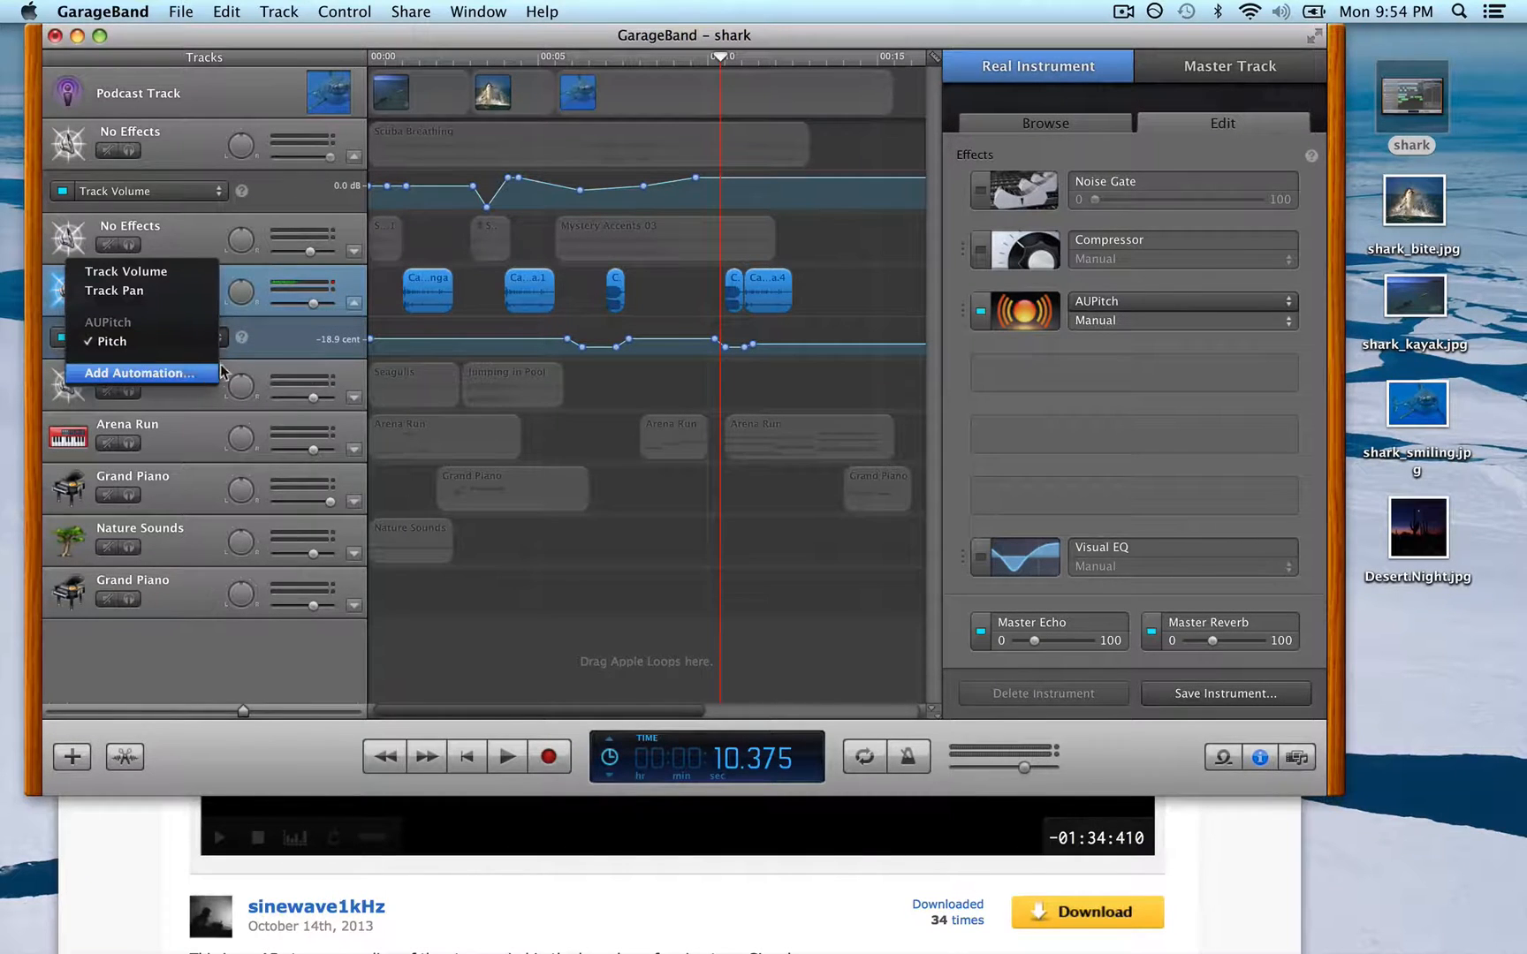
left_click(286, 330)
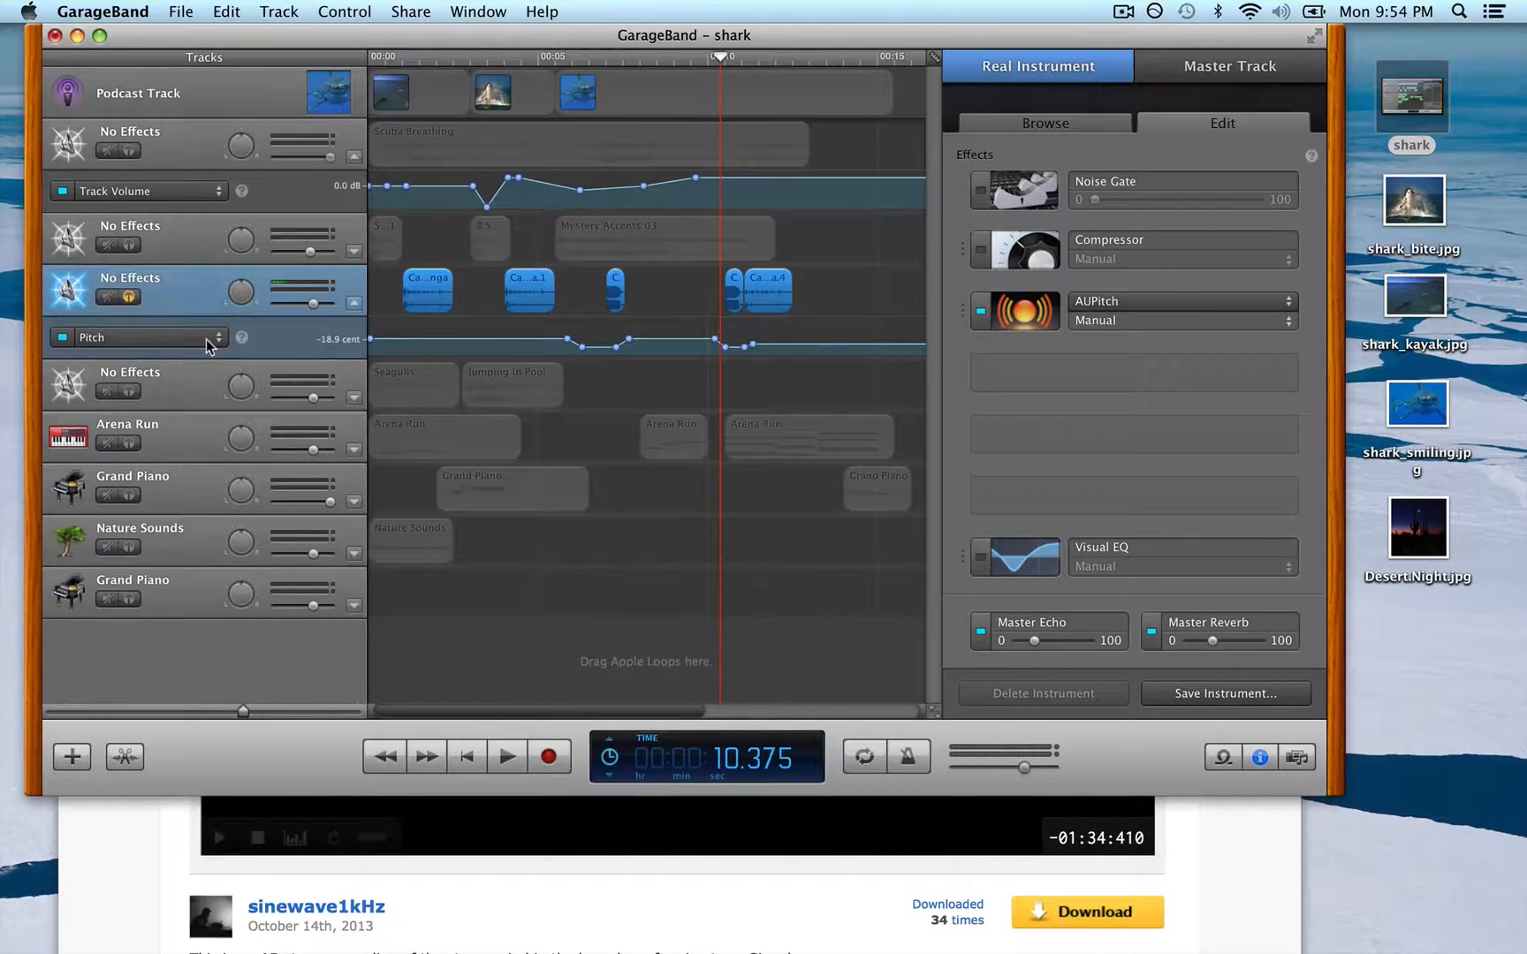
left_click(129, 297)
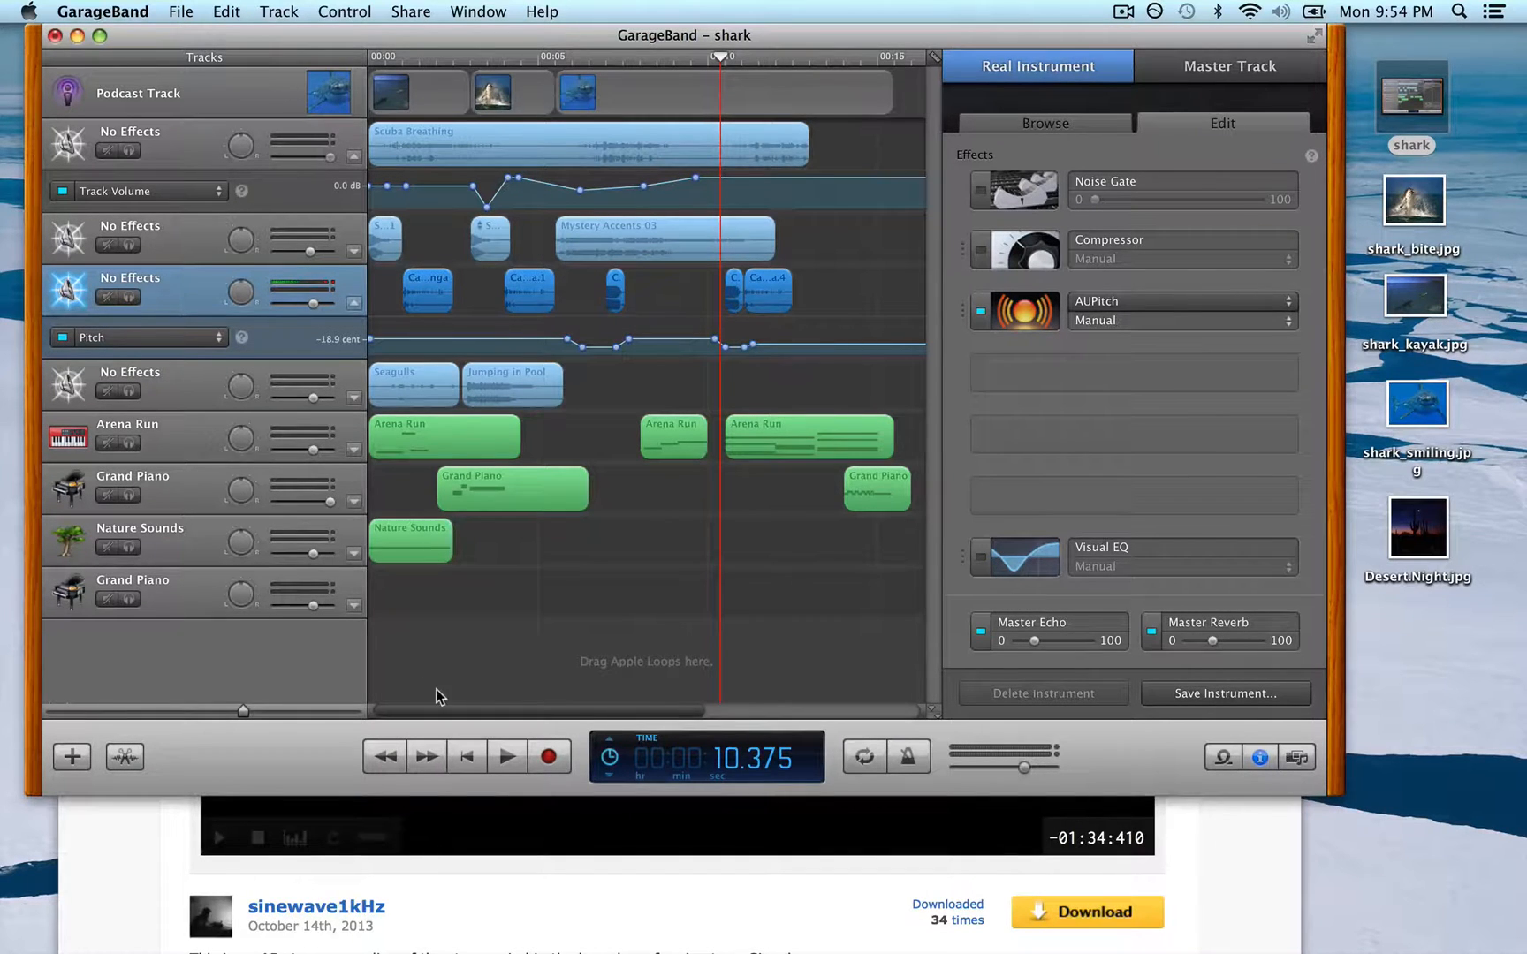
Return the playhead to the start and set up a podcast export to disk with AAC Encoder compression and Musical Podcast audio settings.
left_click(460, 758)
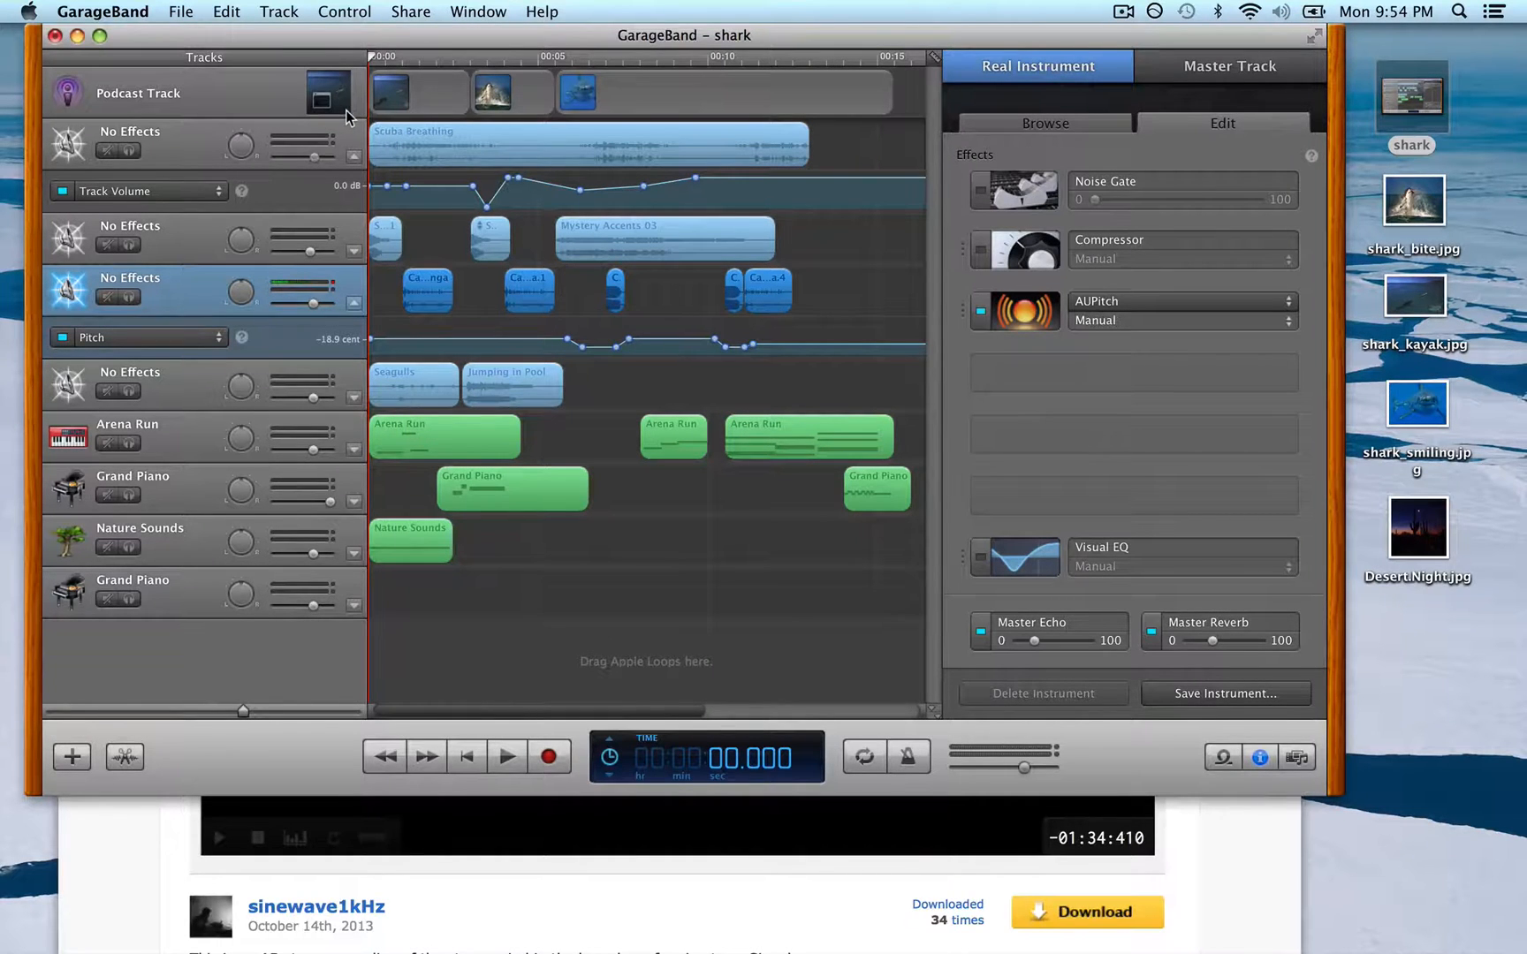
left_click(408, 14)
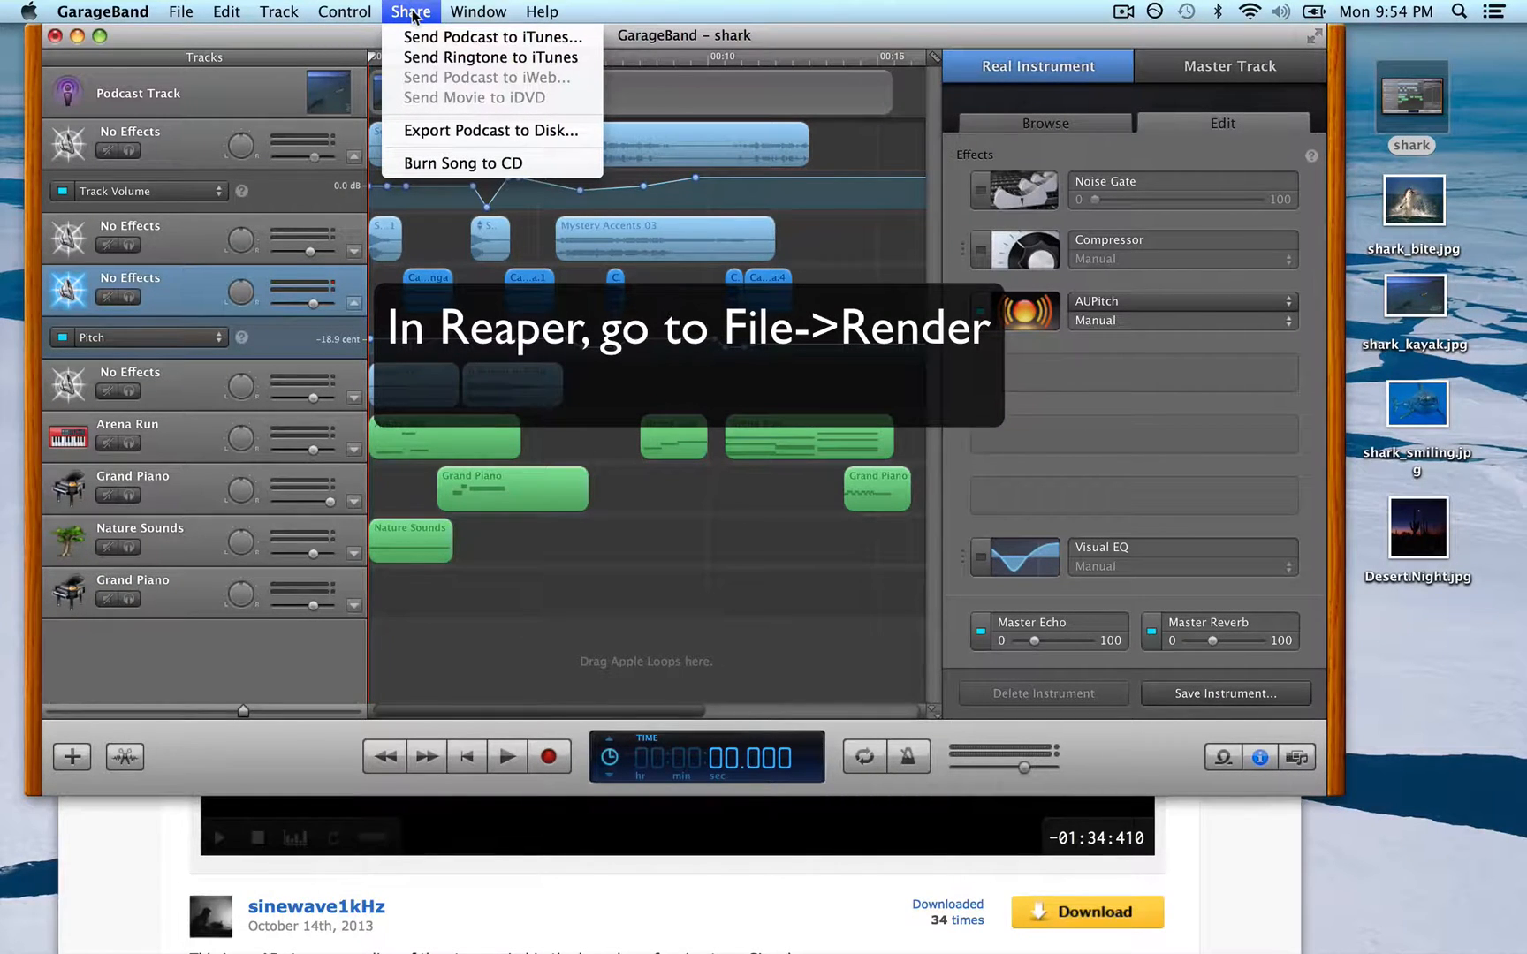
left_click(434, 130)
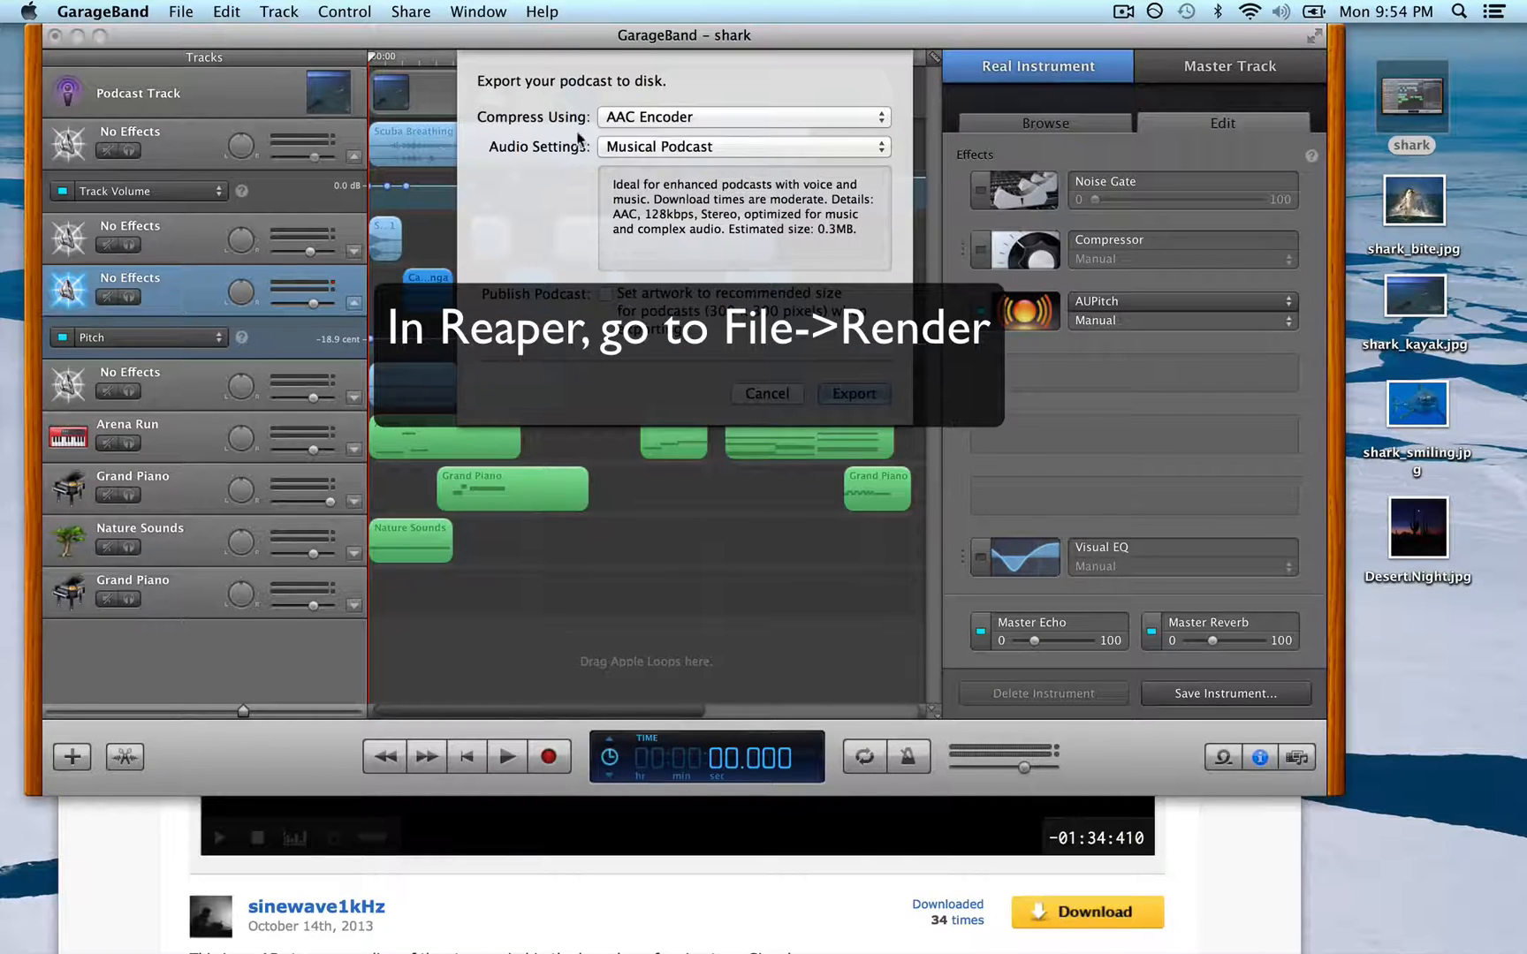
left_click(730, 117)
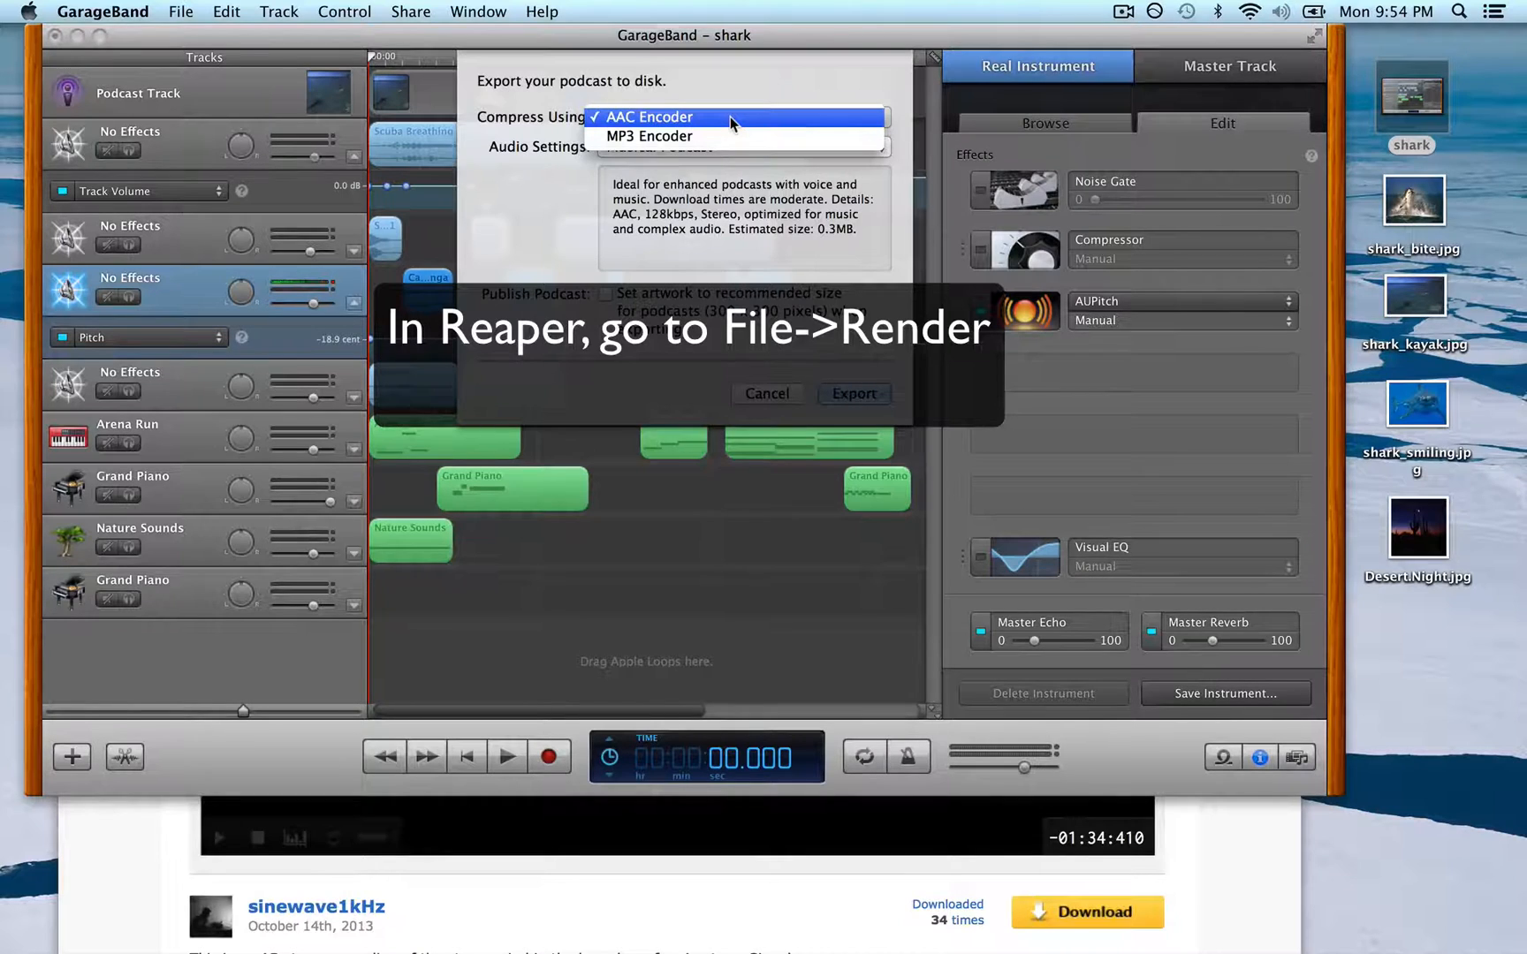
left_click(730, 116)
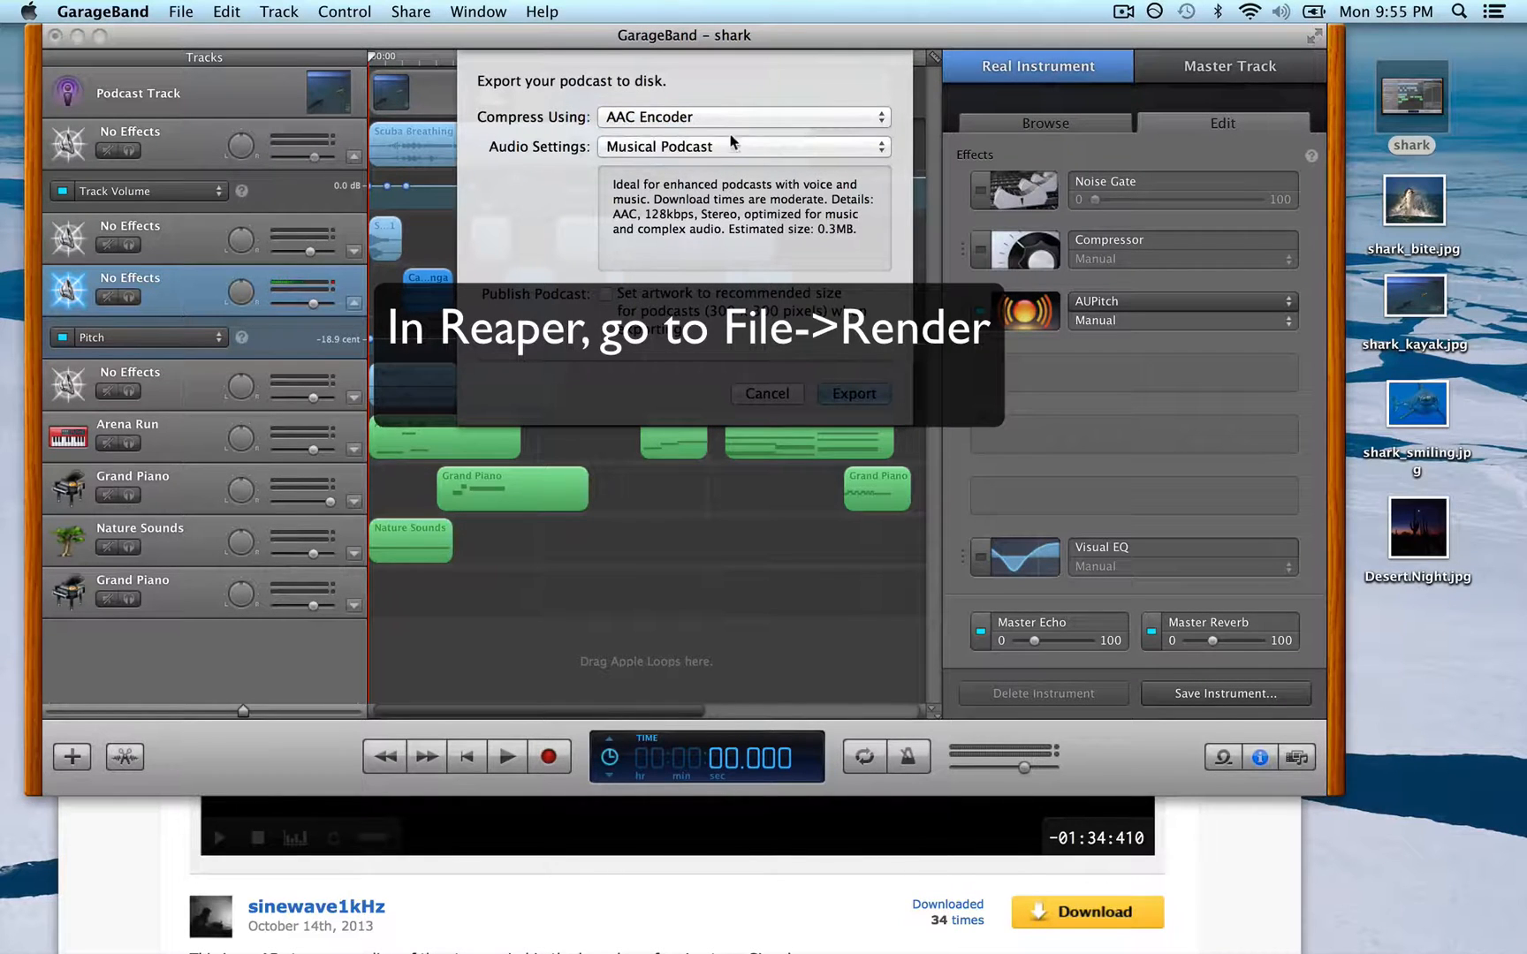
left_click(730, 147)
left_click(730, 147)
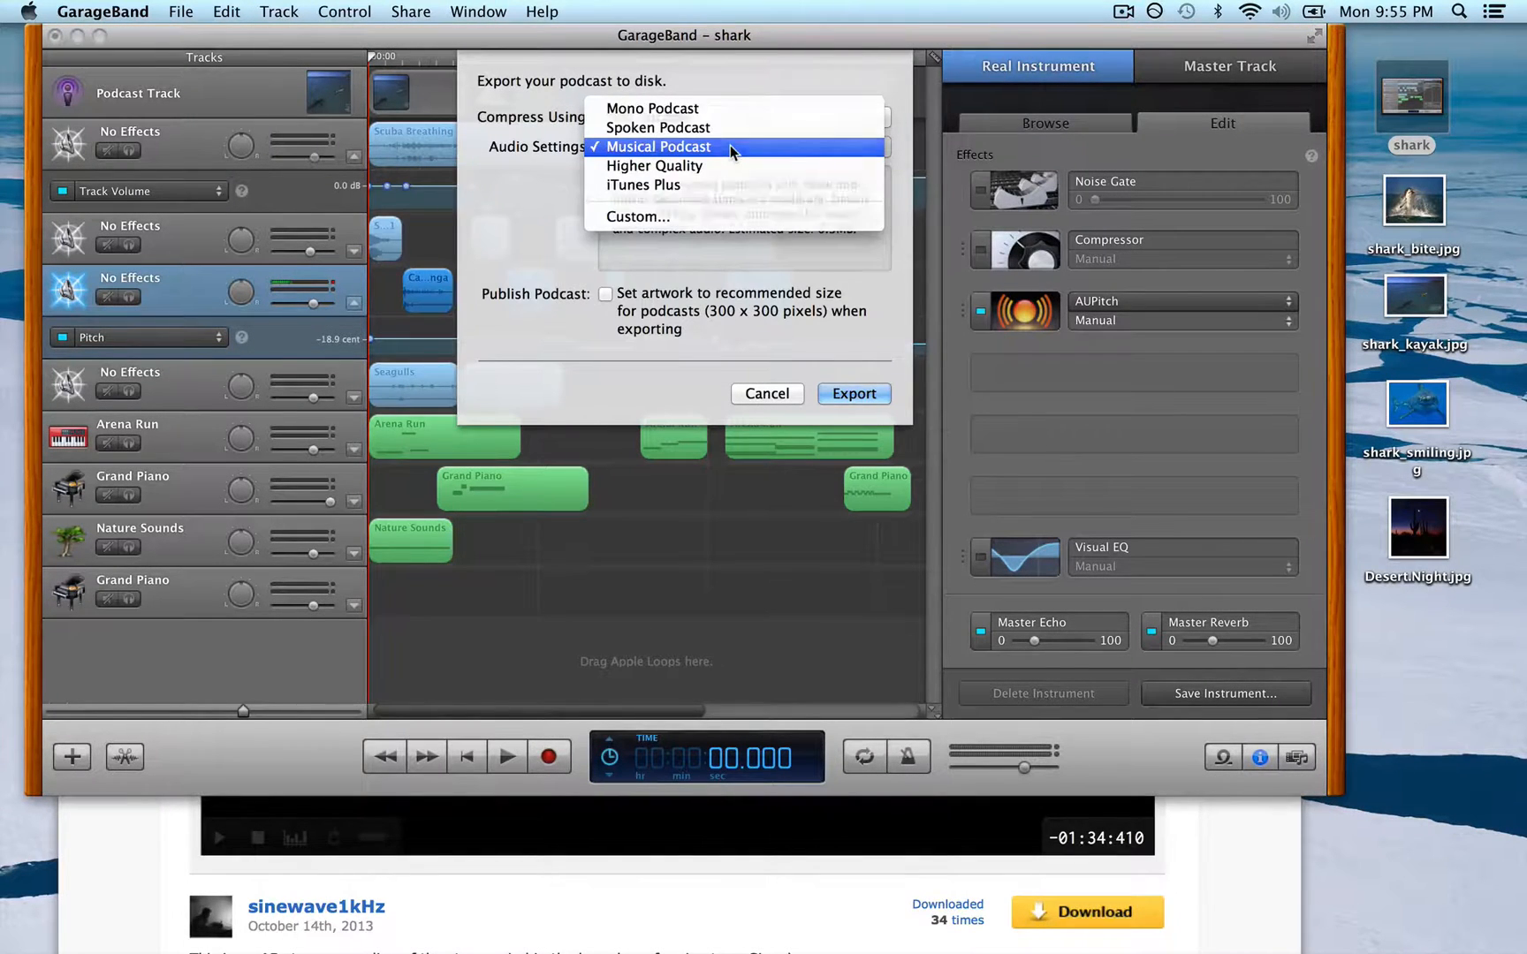
Enable resizing the artwork to the recommended 300 x 300 pixels and export the podcast to the Desktop as shark.
left_click(606, 294)
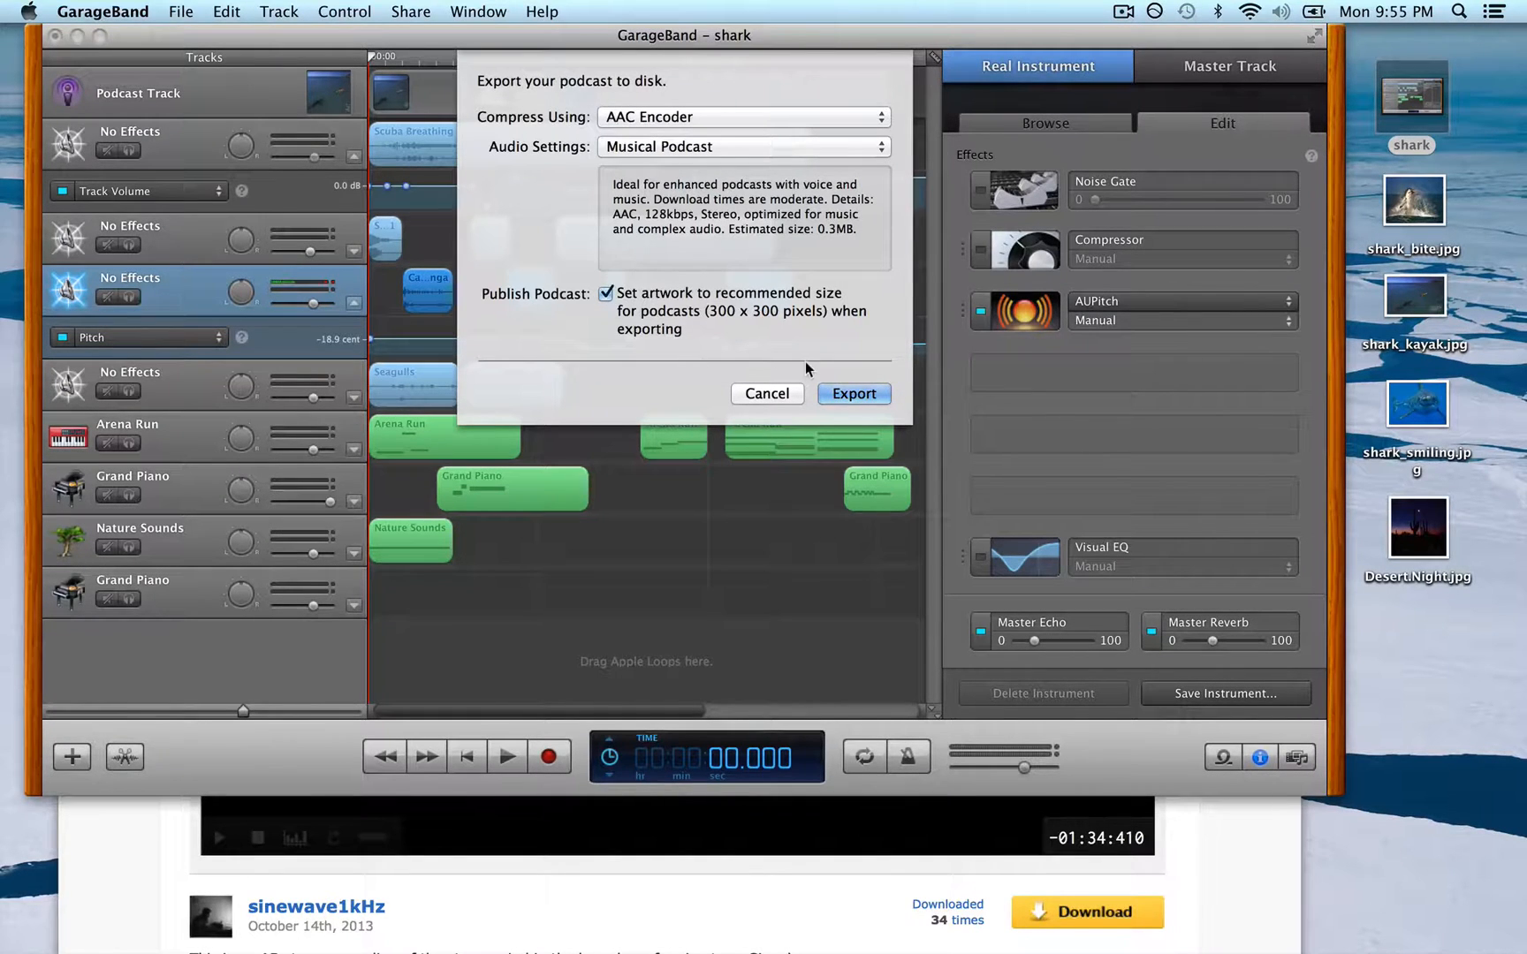
left_click(842, 396)
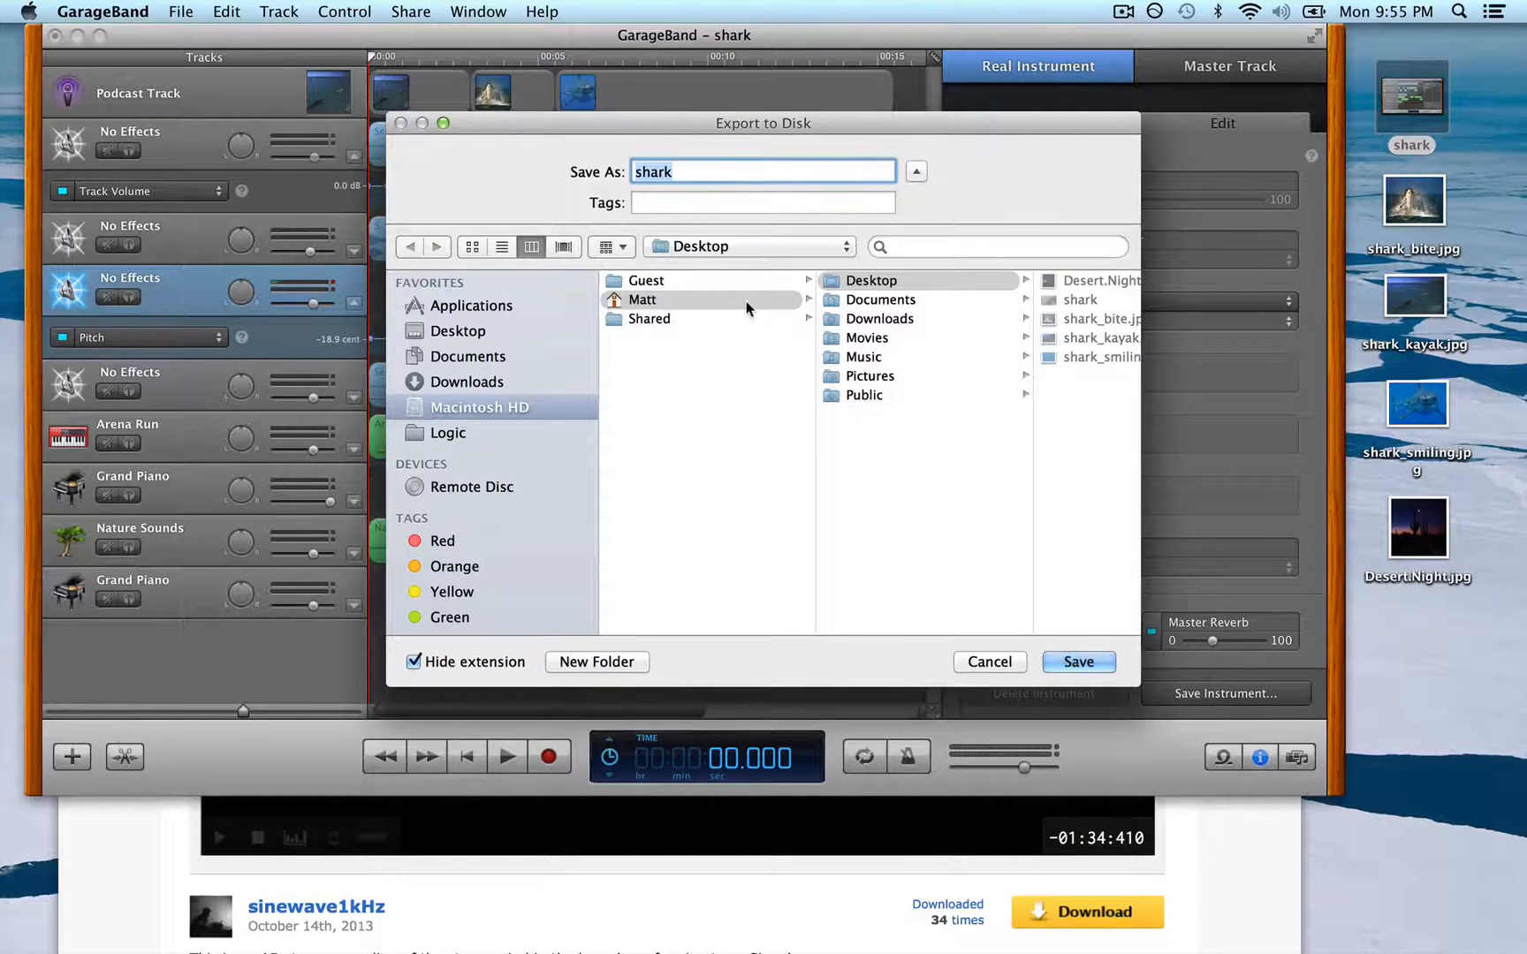
left_click(1075, 664)
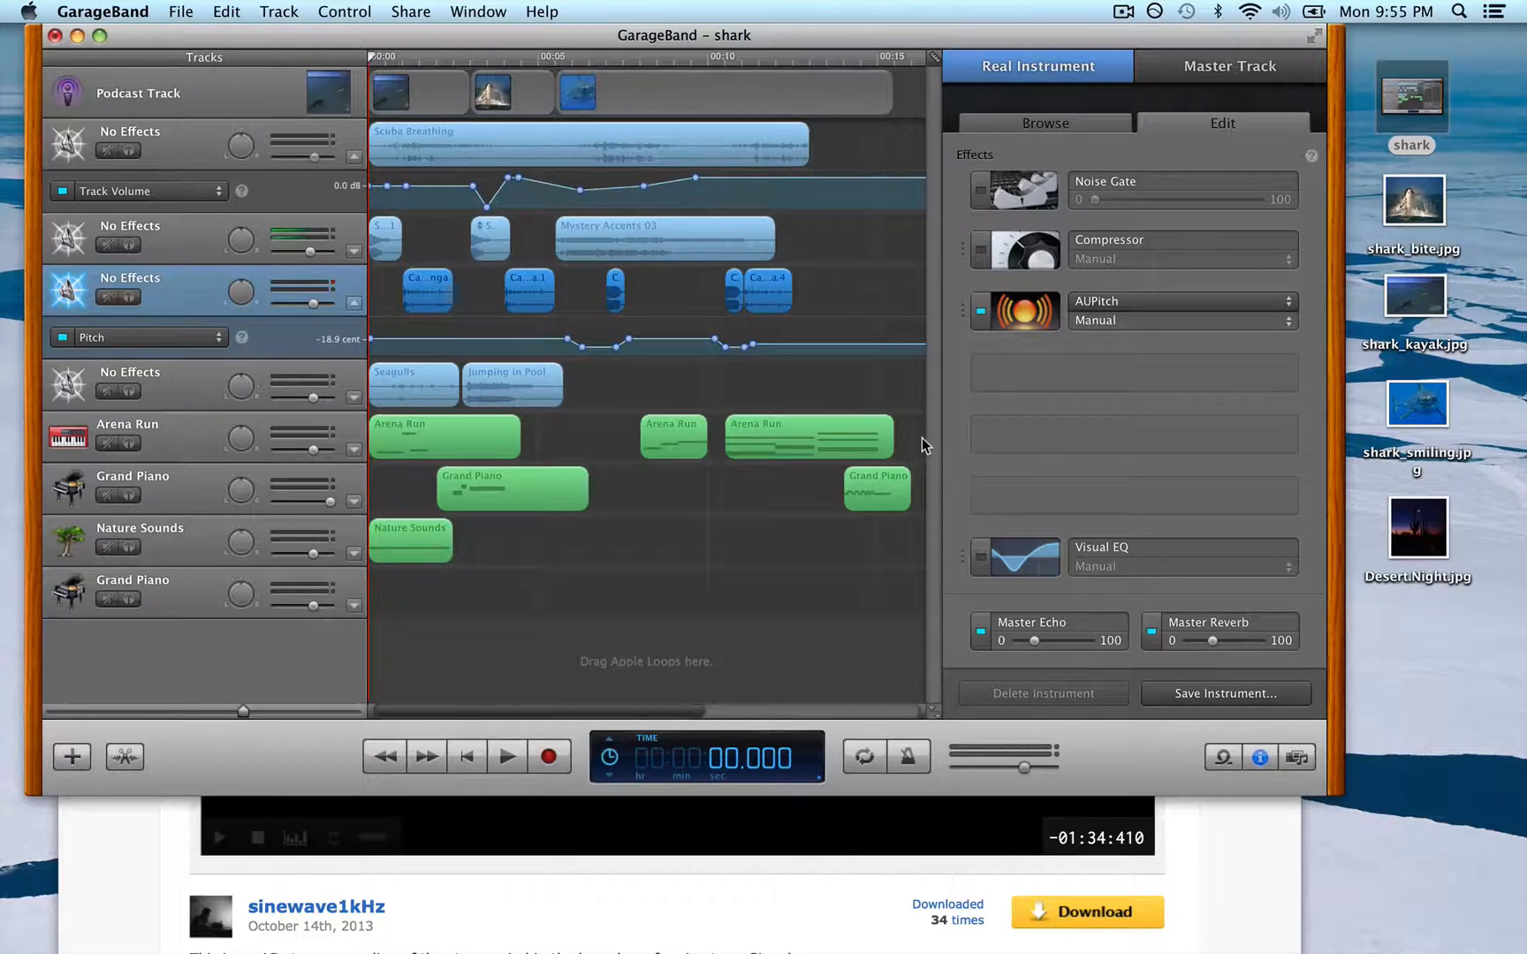
Minimize the shark project window and align the exported shark.m4a file beneath the desert night image on the desktop.
left_click(77, 36)
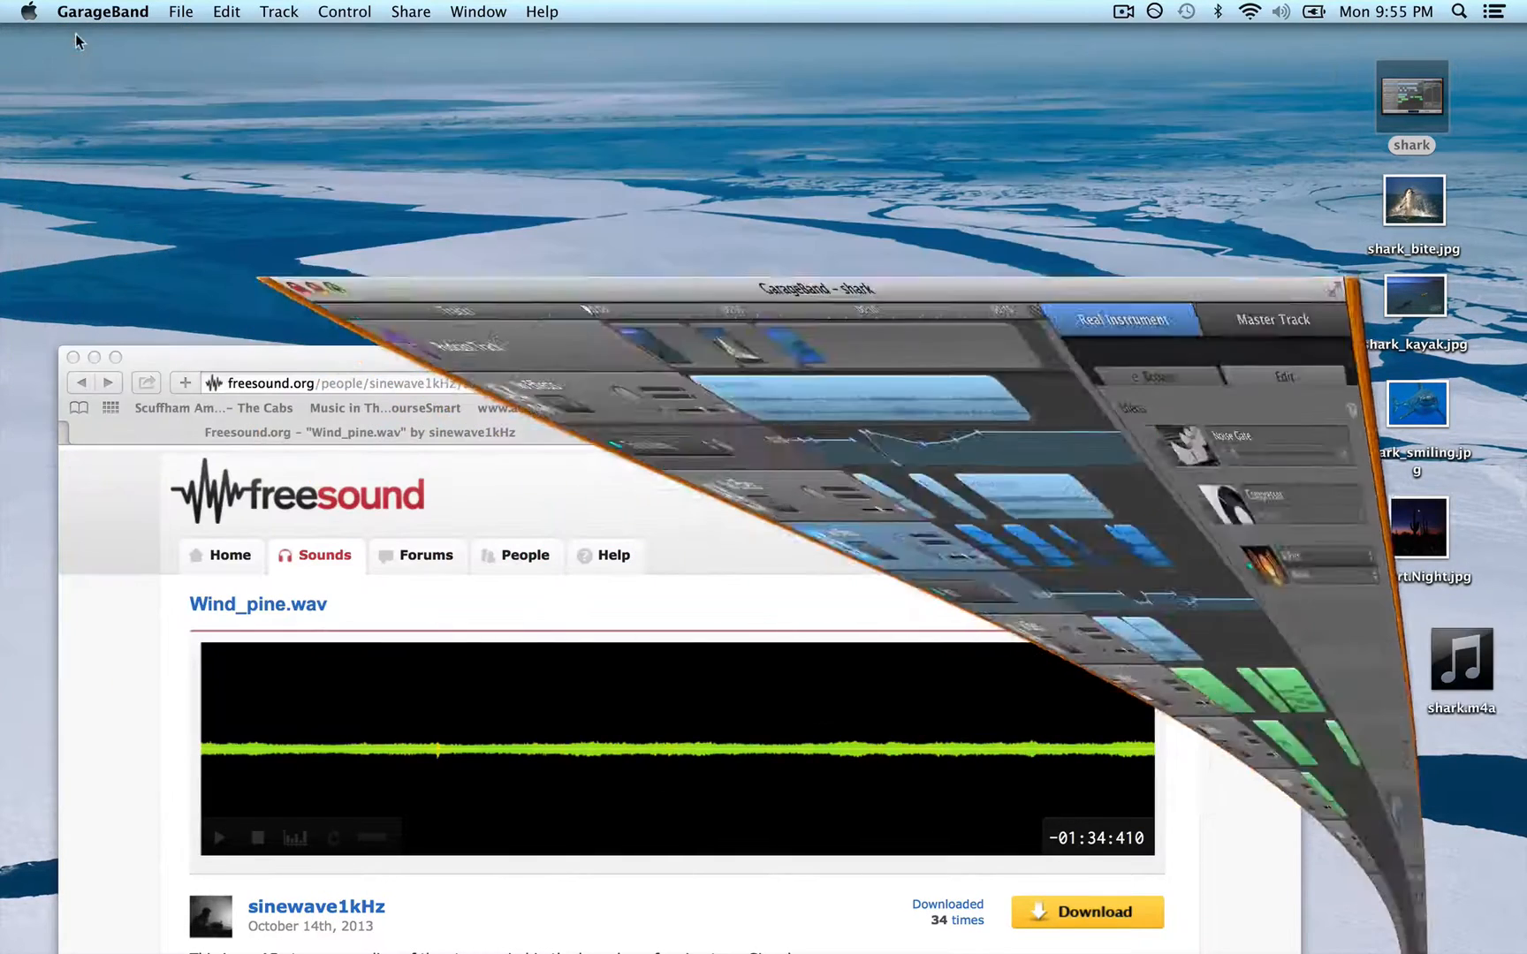
mouse_move(1446, 644)
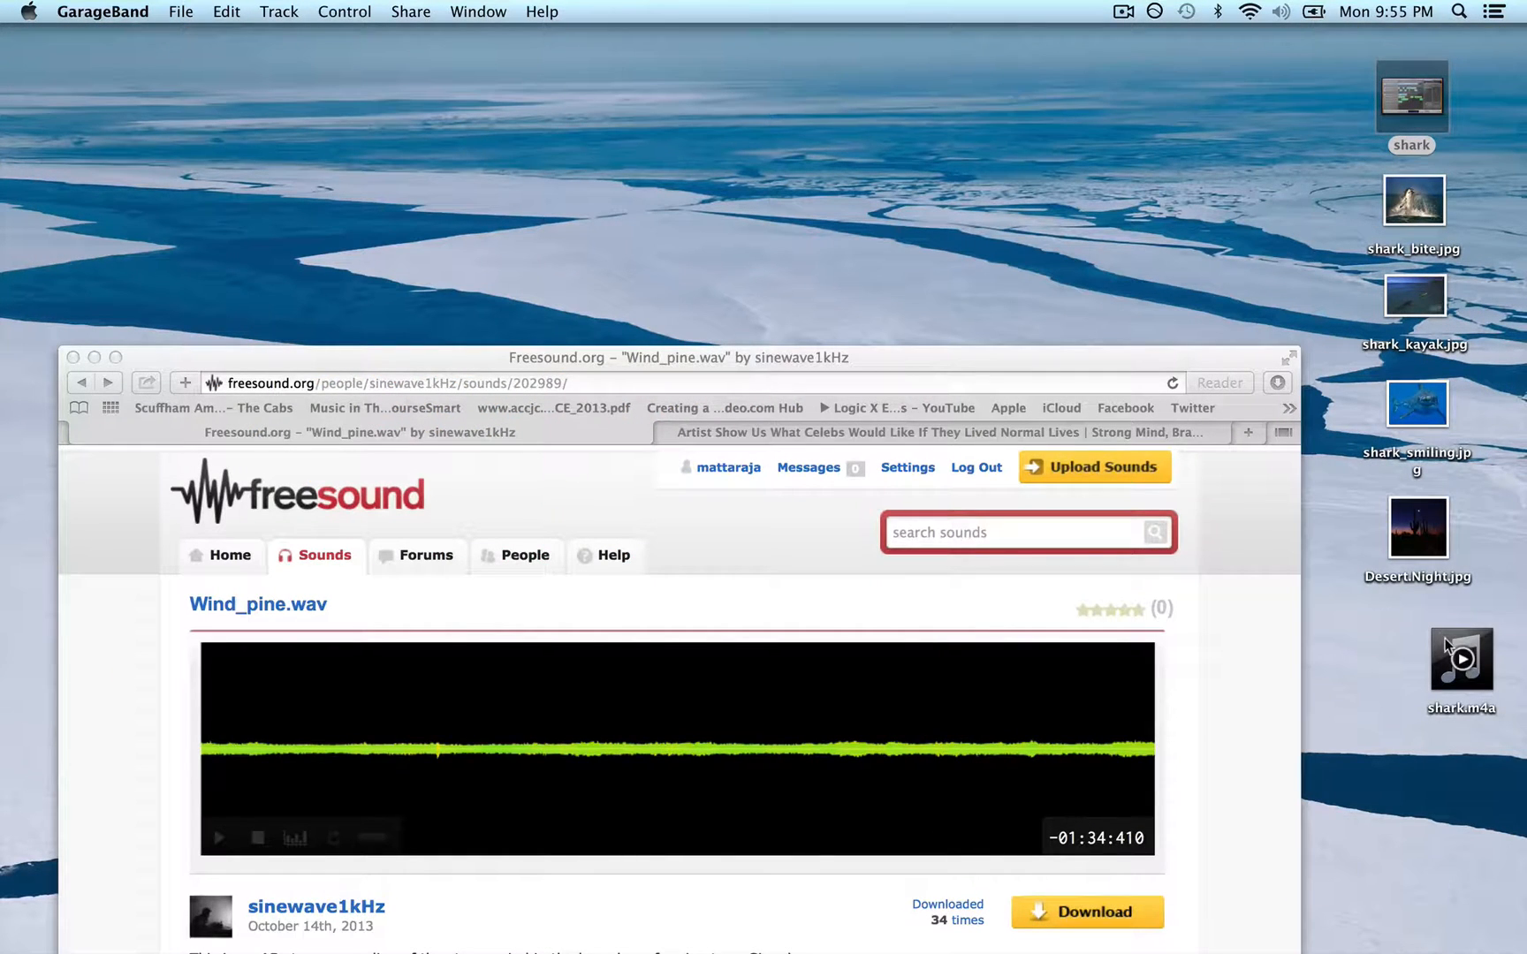
mouse_move(1445, 644)
left_mouse_down()
mouse_move(1400, 619)
mouse_move(1427, 667)
left_mouse_up()
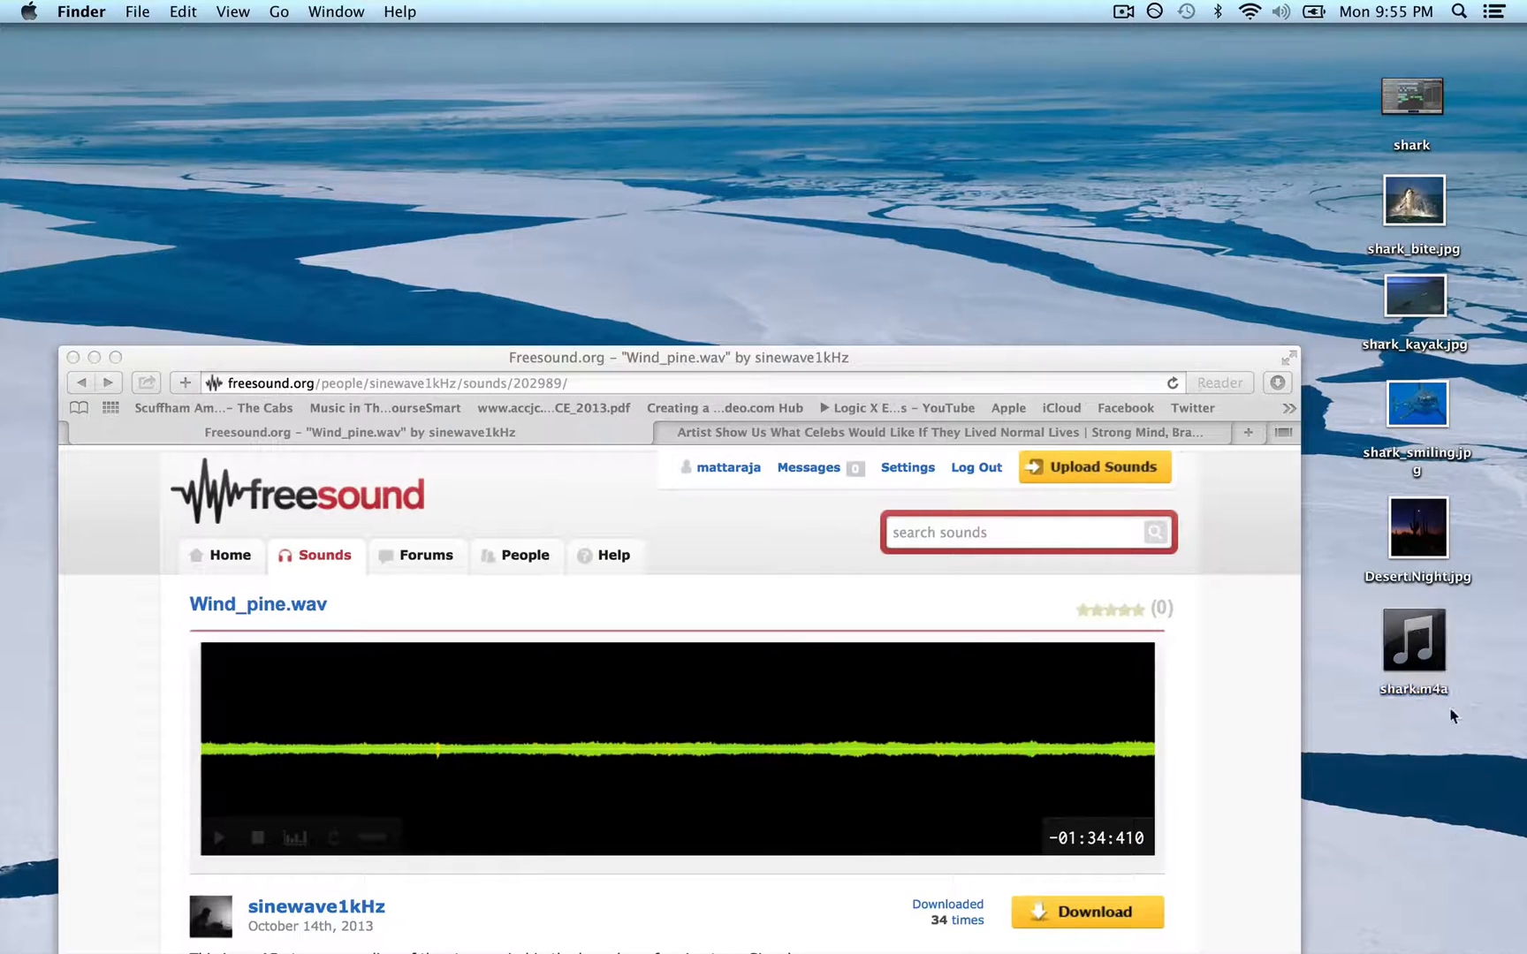
Play the exported shark.m4a with its artwork in a Quick Look preview, and close the preview.
mouse_move(1435, 658)
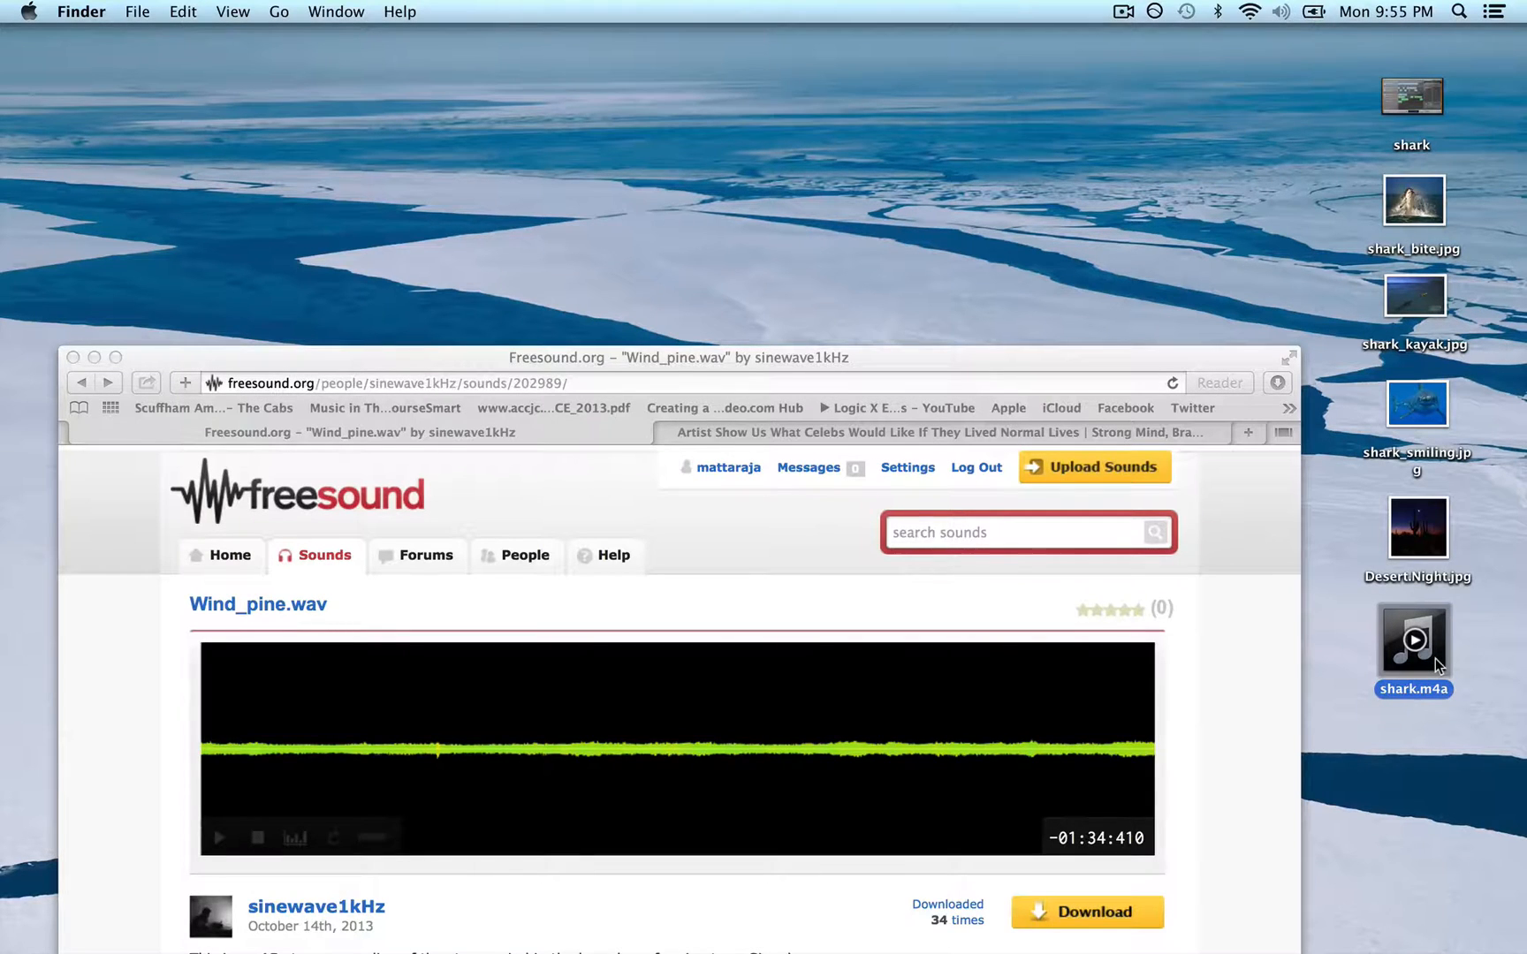
key("space")
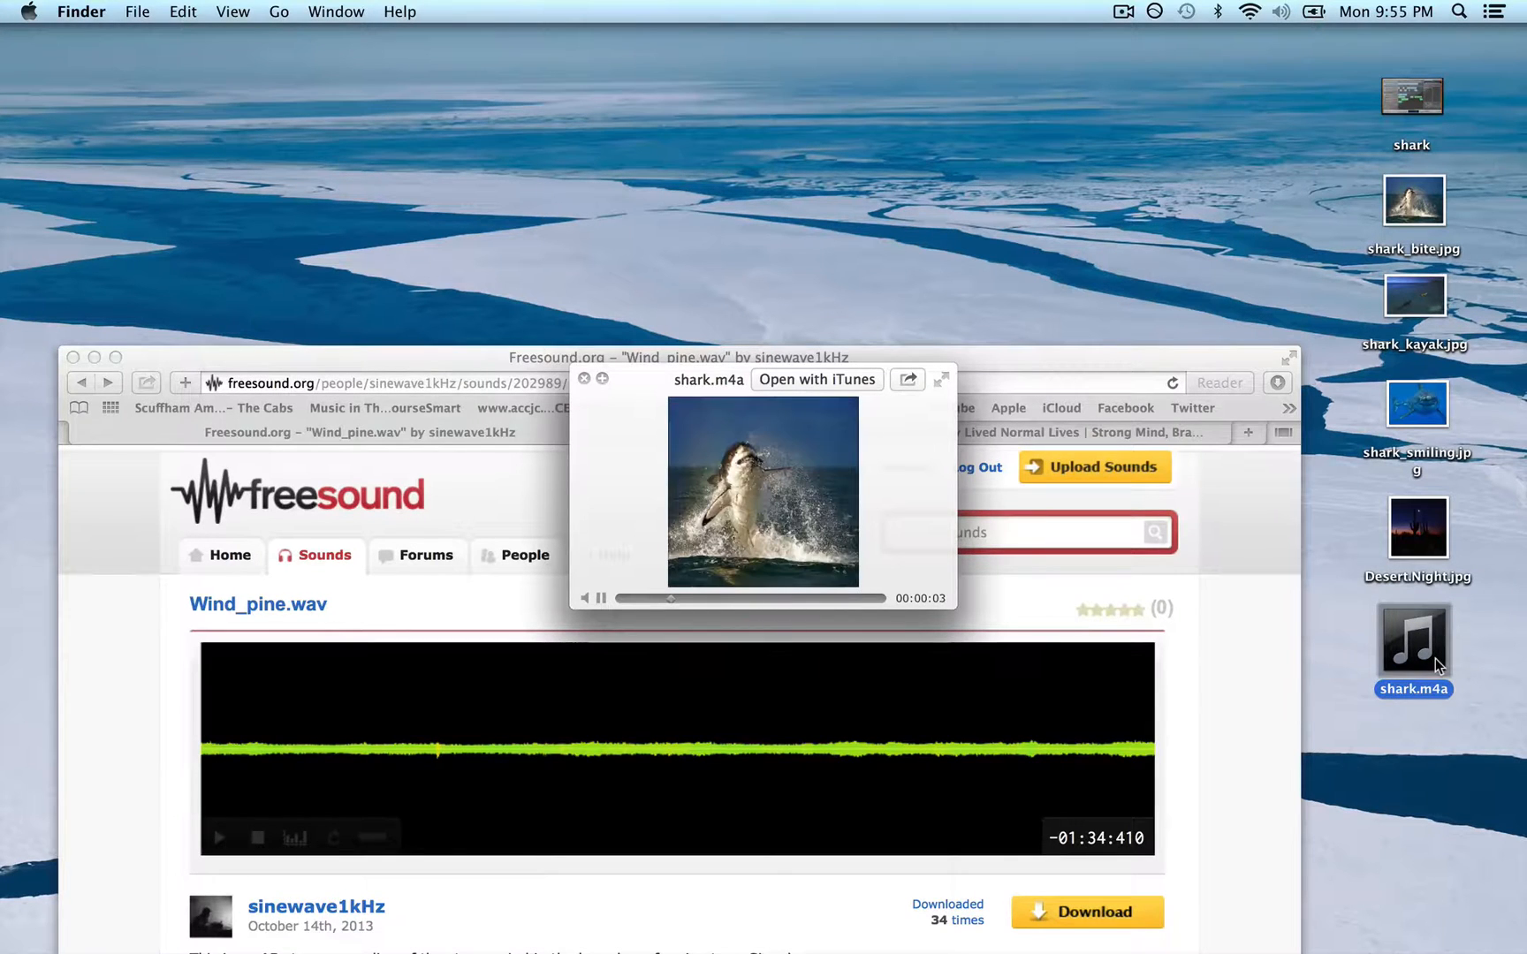
key("space")
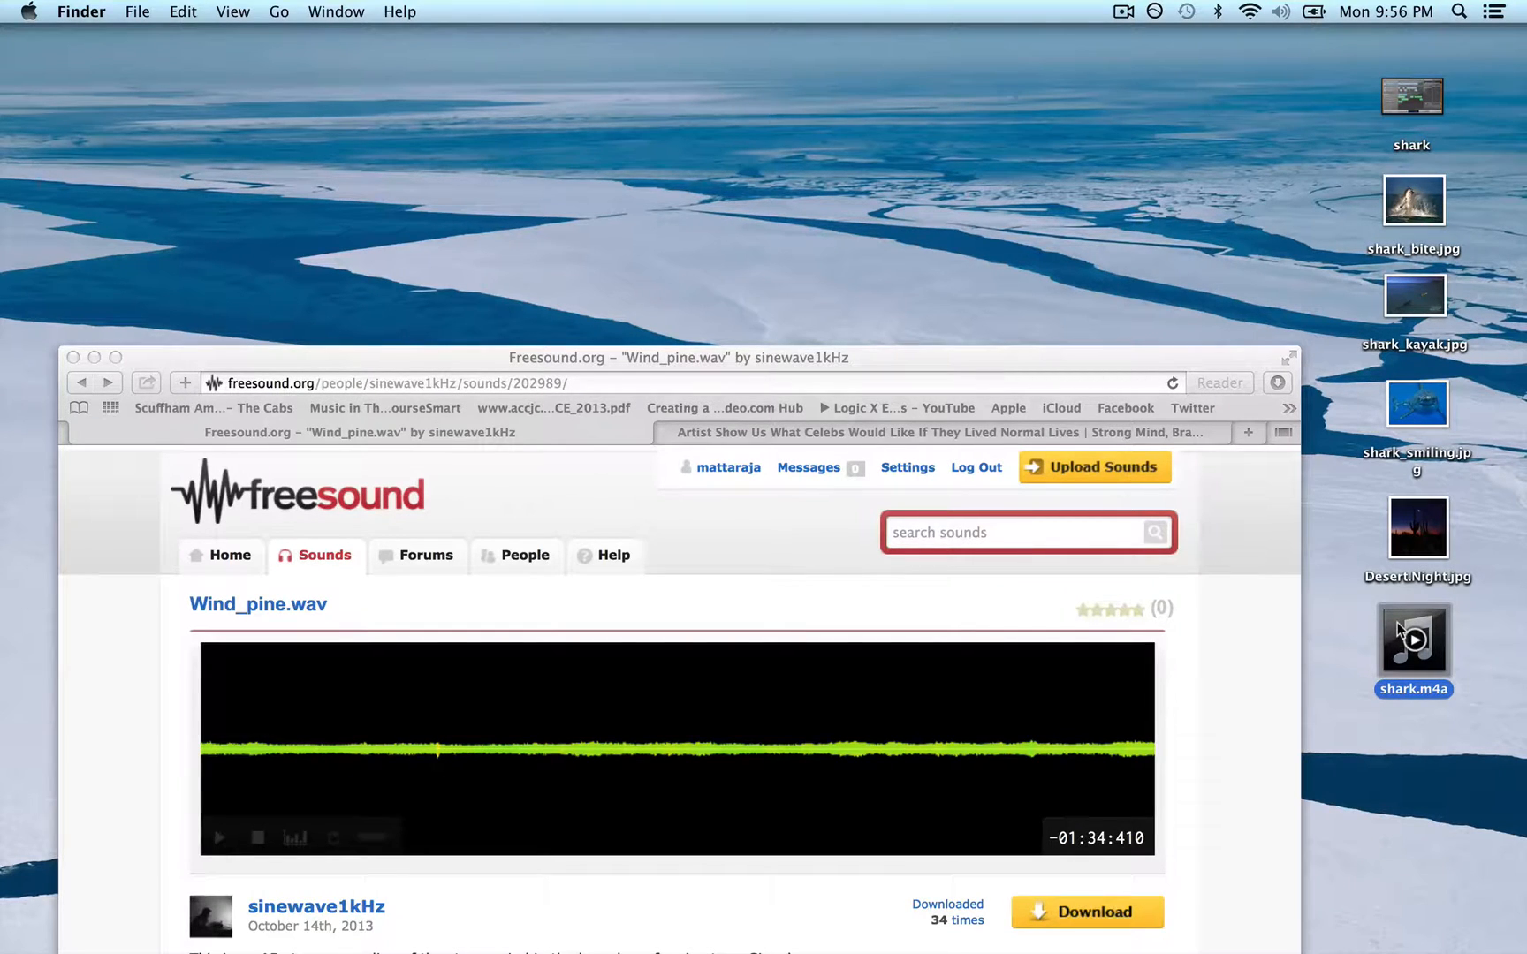
Nudge shark.m4a slightly upward, view its file info and the applications that can open it without changing them, and close the info window.
left_click_drag(1397, 622, 1394, 608)
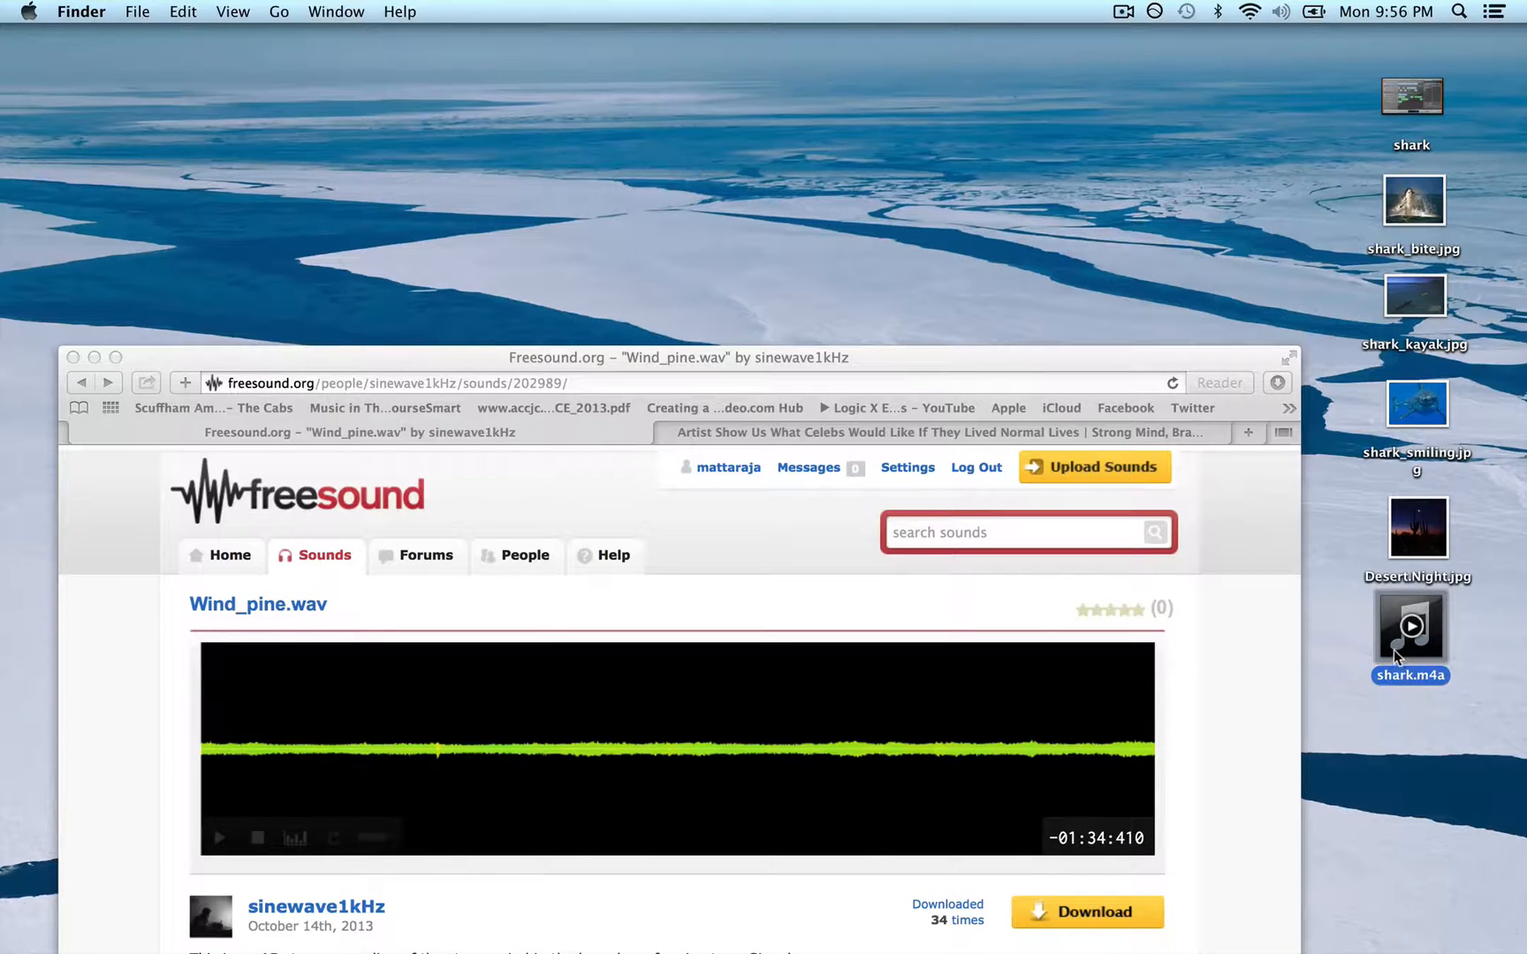
key("super+i")
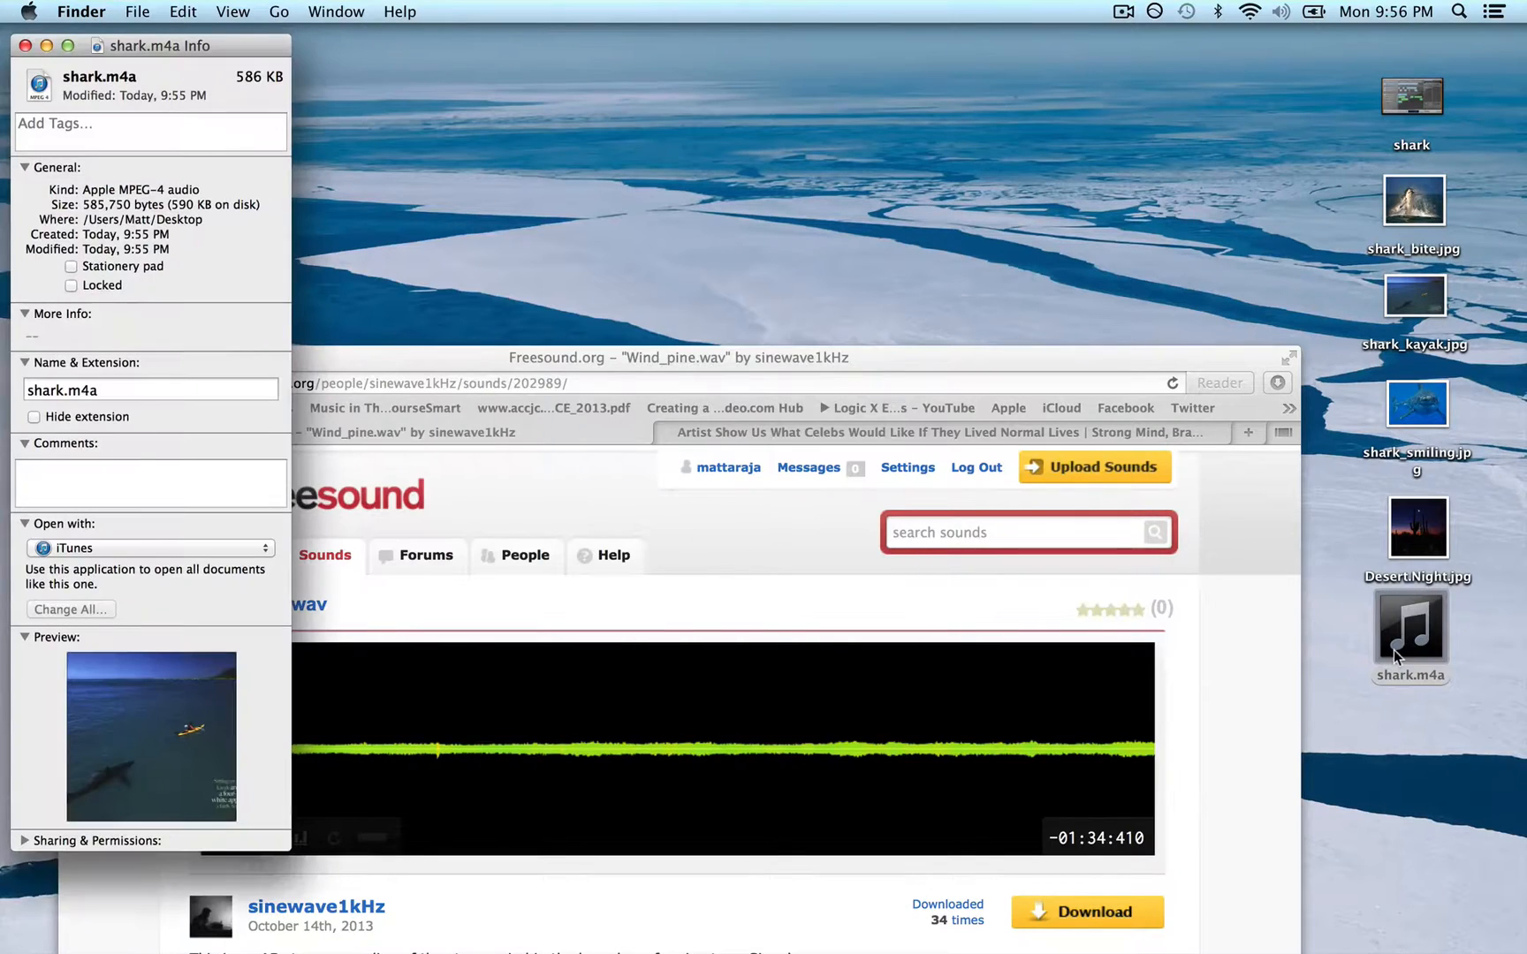
left_click(243, 549)
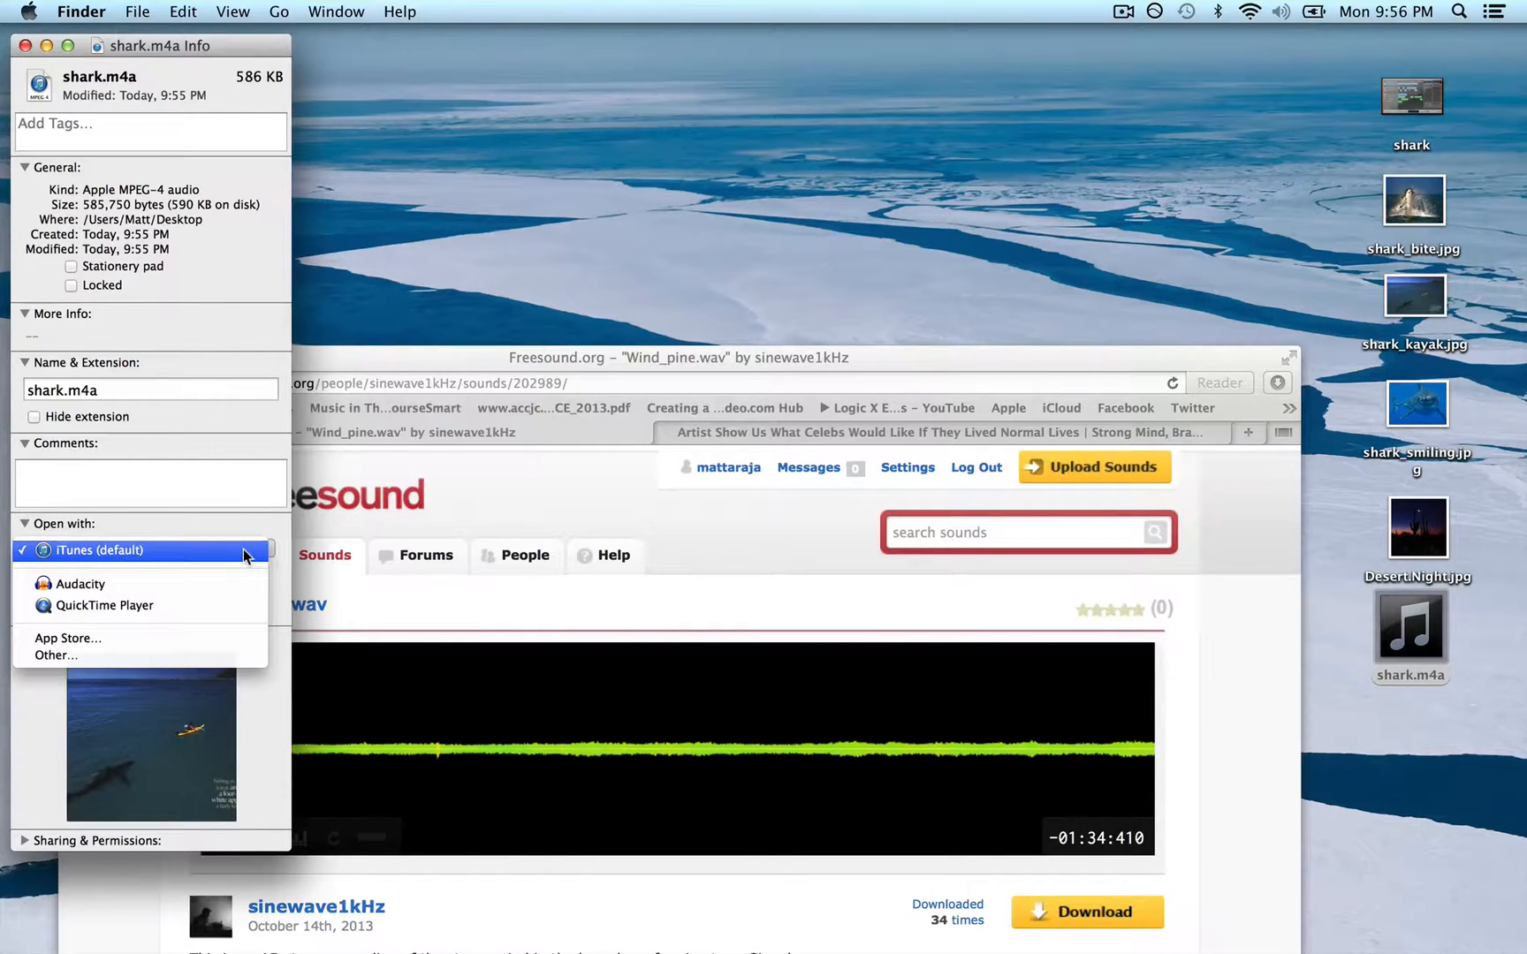
left_click(508, 212)
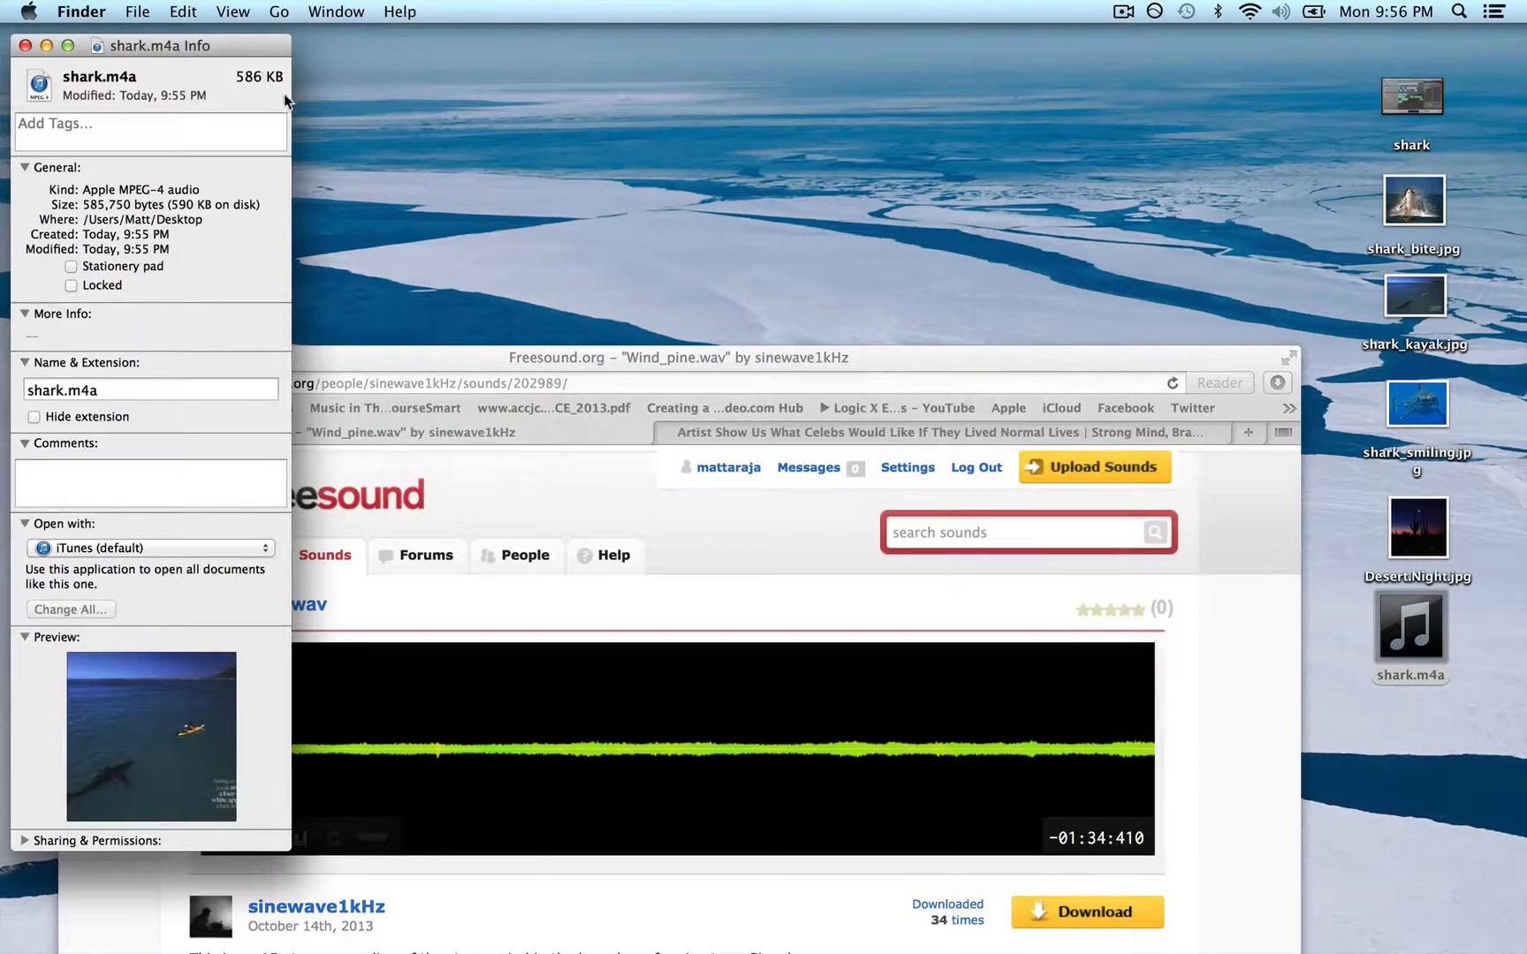
left_click(24, 45)
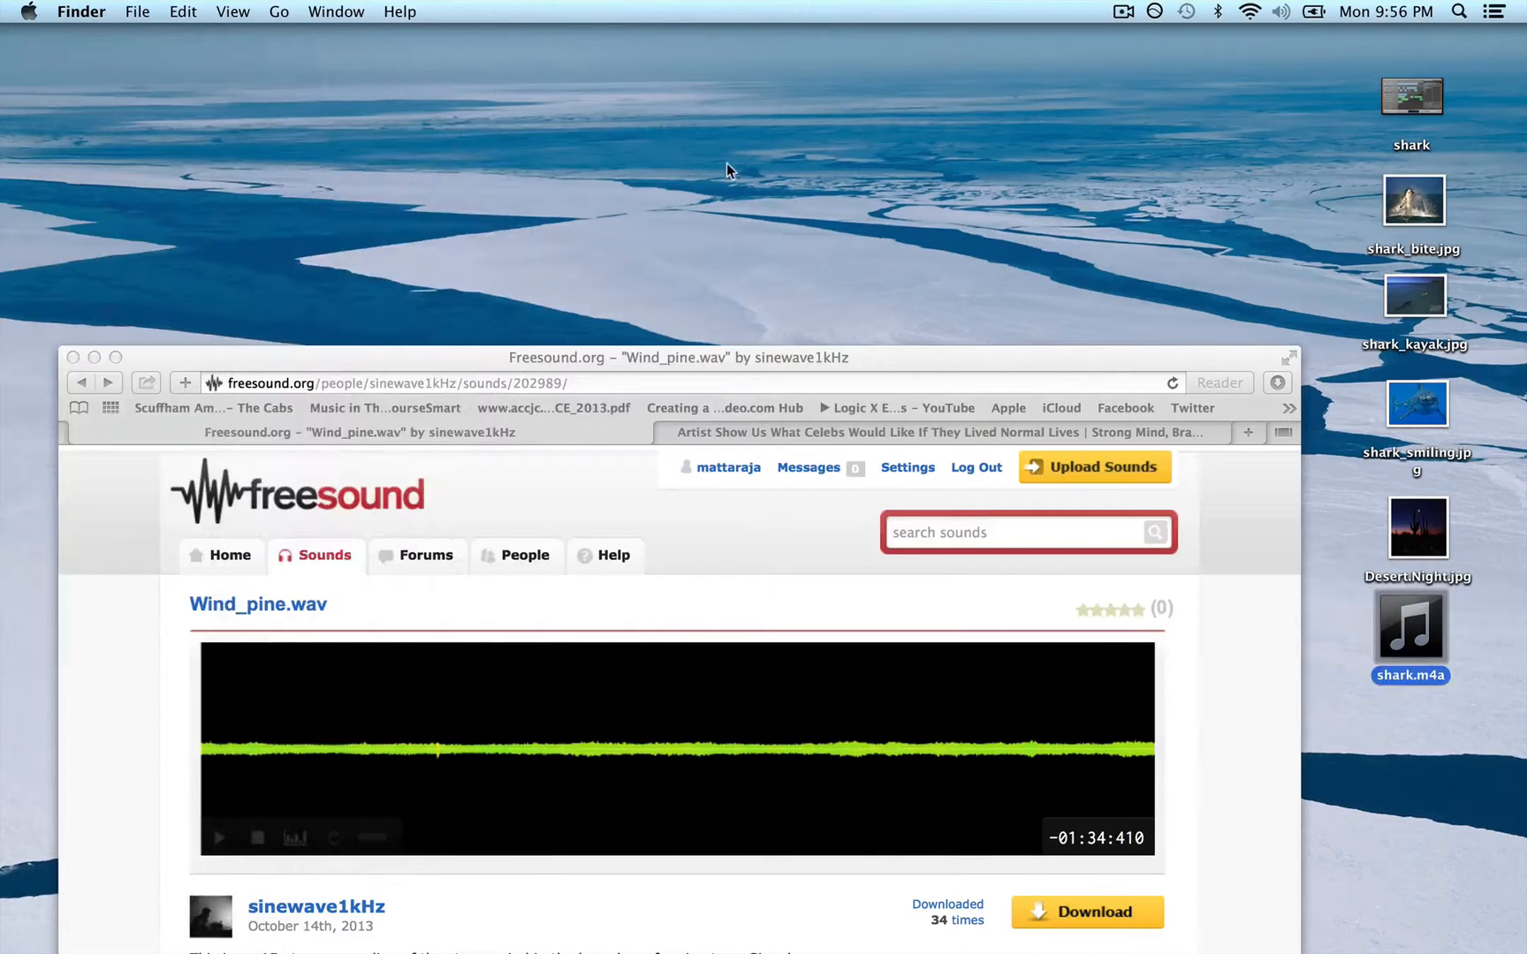
Restore the minimized shark.band project in GarageBand, select the first Arena Run region and switch the selection to the Scuba Breathing track.
mouse_move(1392, 948)
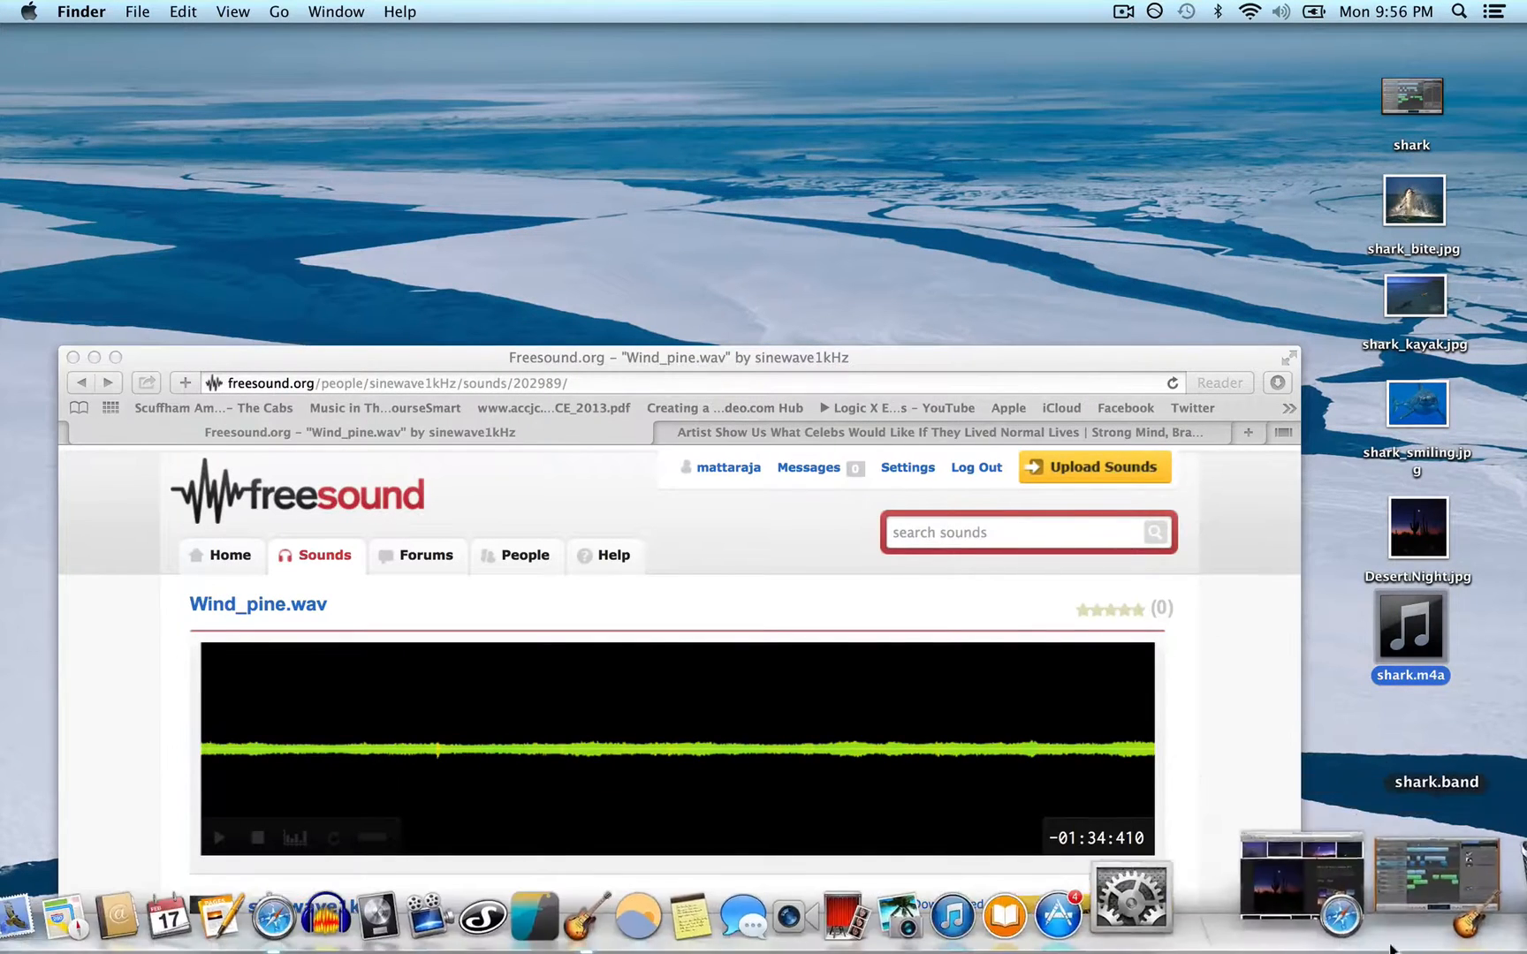
left_click(1436, 879)
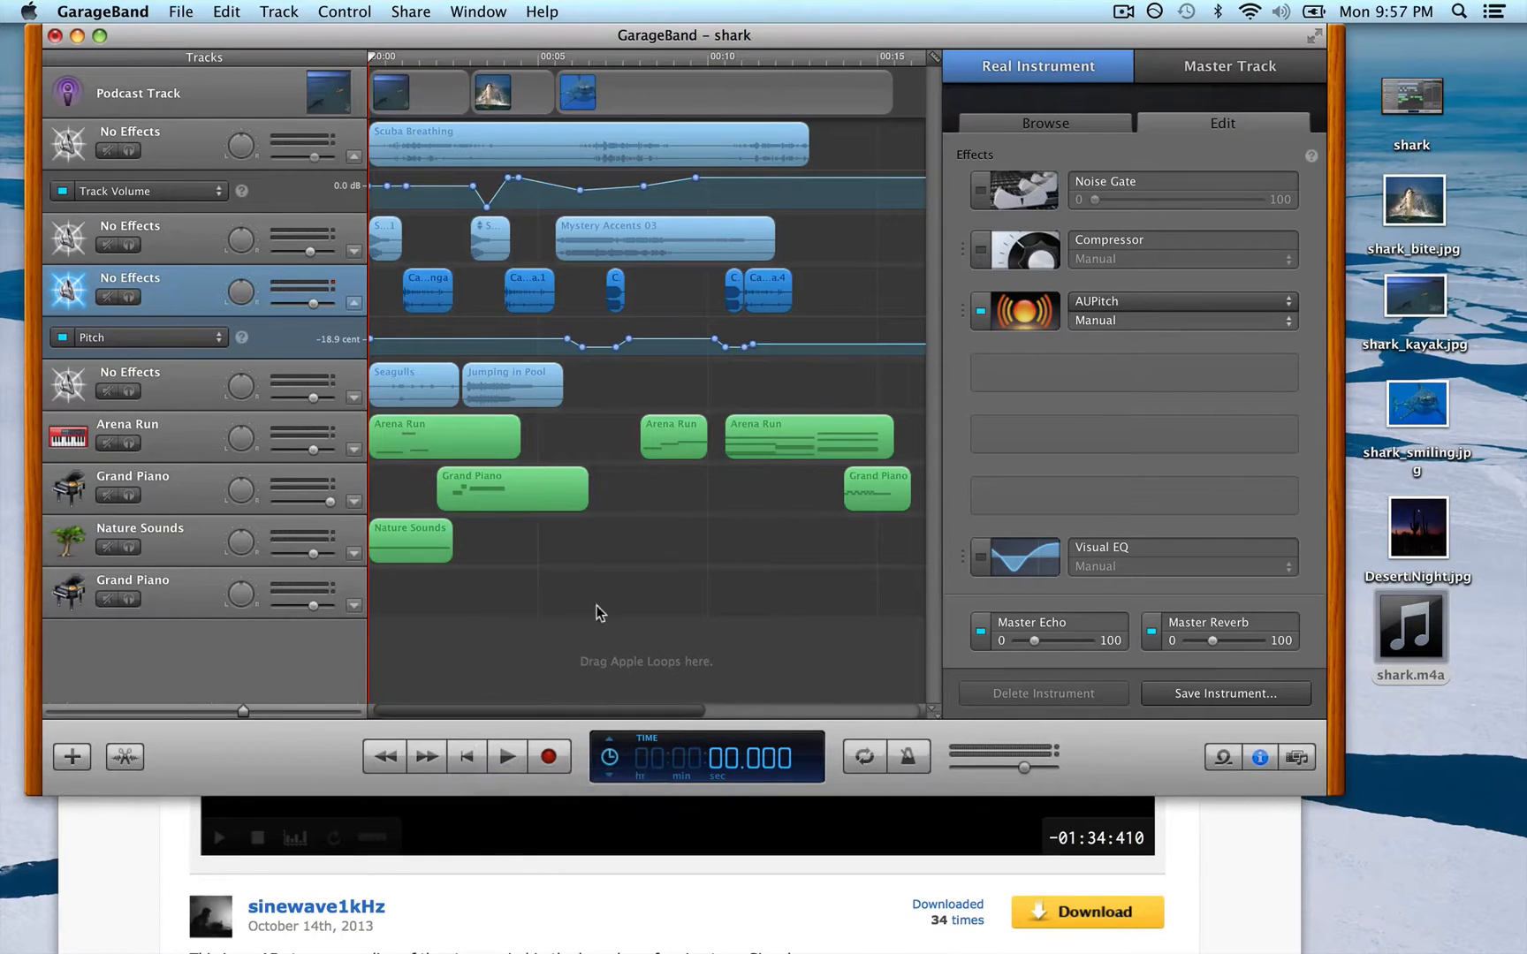
left_click(498, 434)
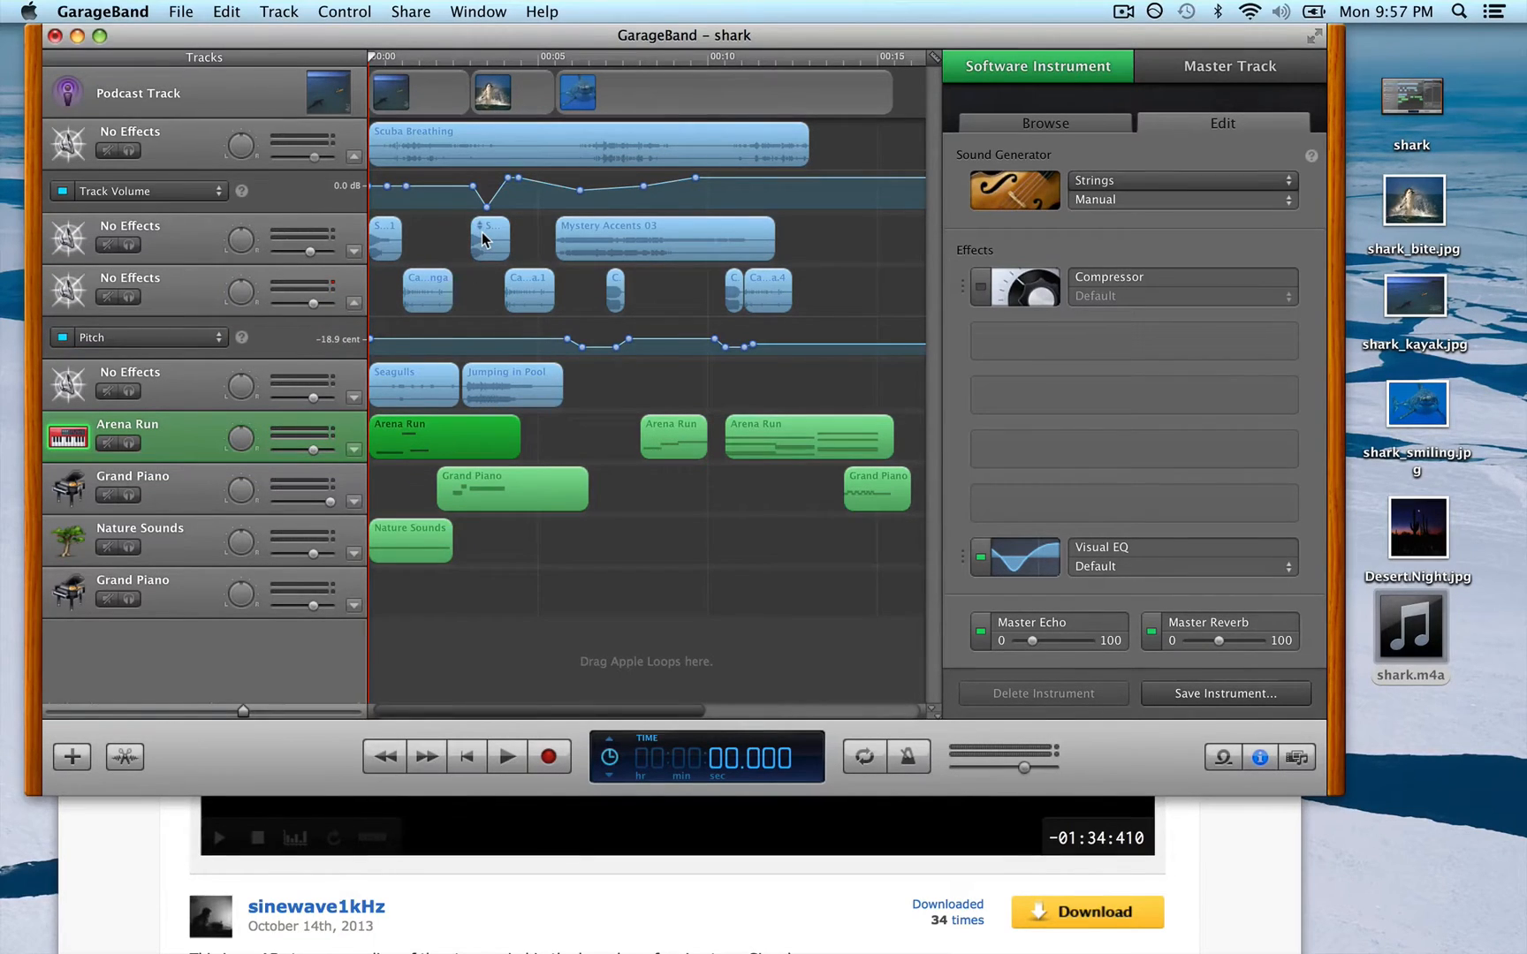
left_click(162, 157)
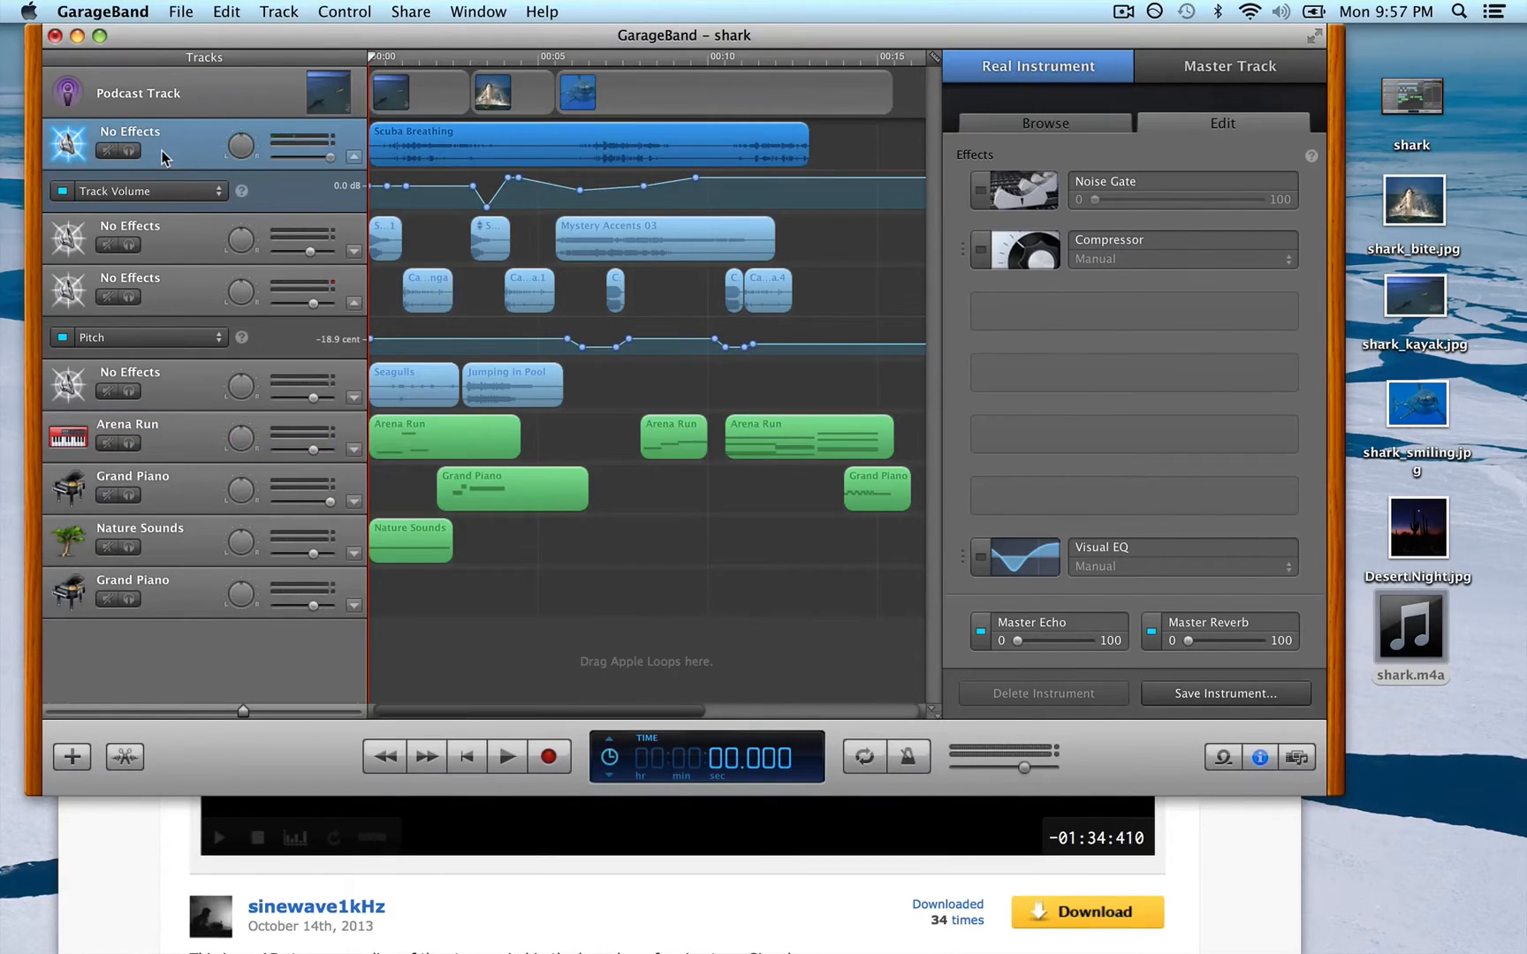